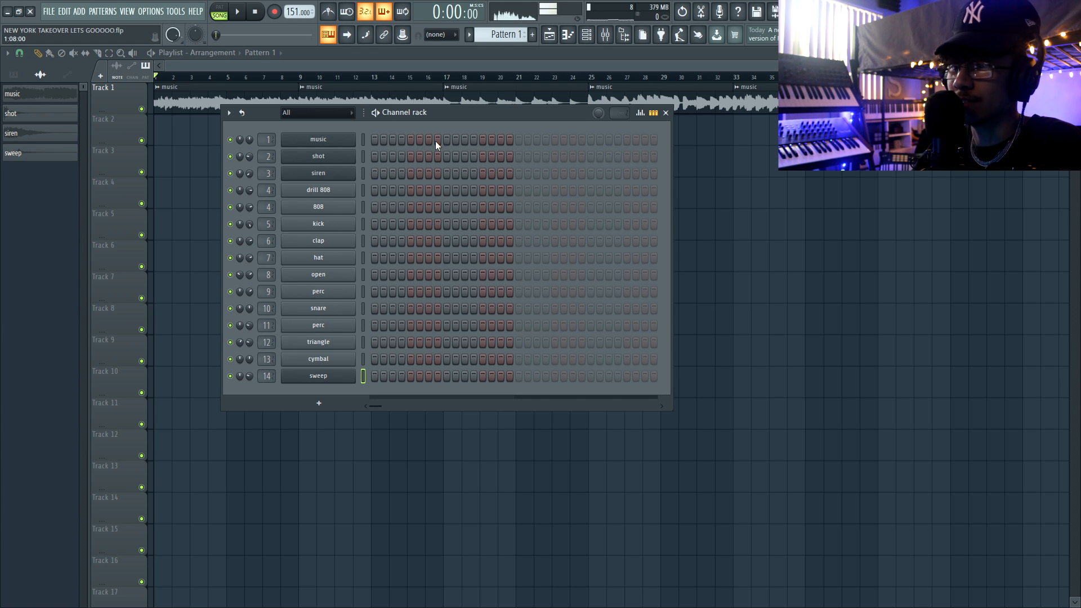
# Listen to the music track from the beginning and from bar 9.
pyautogui.moveTo(755, 133); pyautogui.dragTo(35, 147)
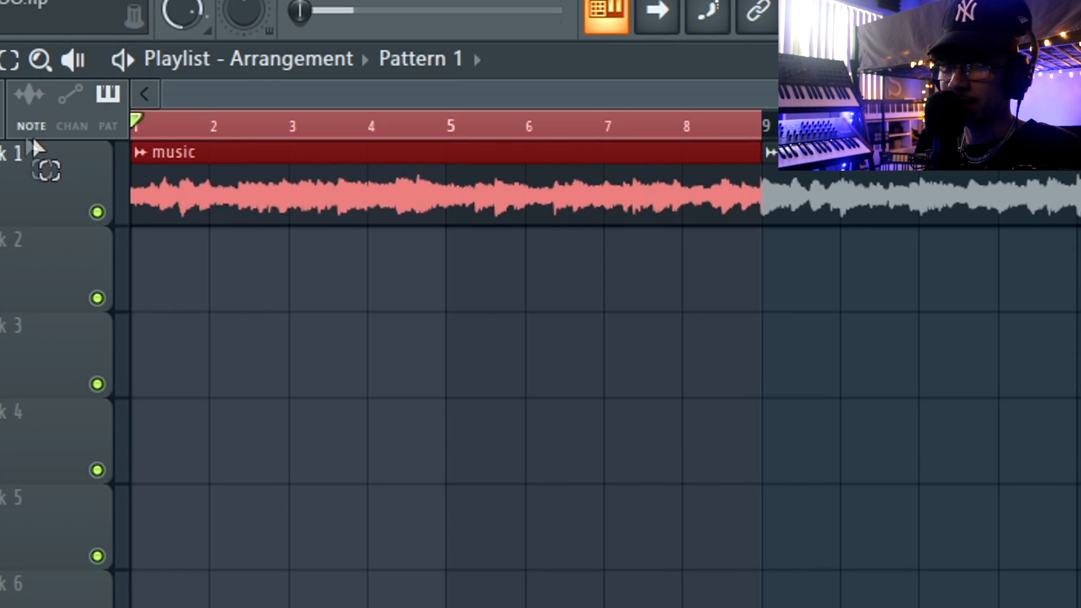
pyautogui.keyDown('ctrl'); pyautogui.click(133, 132); pyautogui.keyUp('ctrl')
pyautogui.press('space')
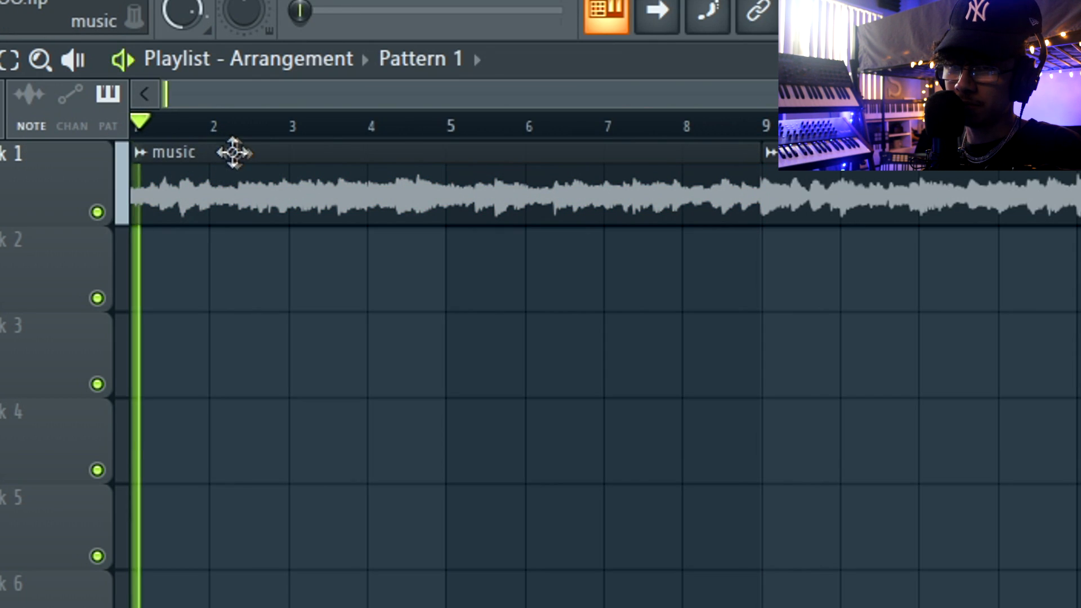
pyautogui.scroll(-2, 479, 217)
pyautogui.press('space')
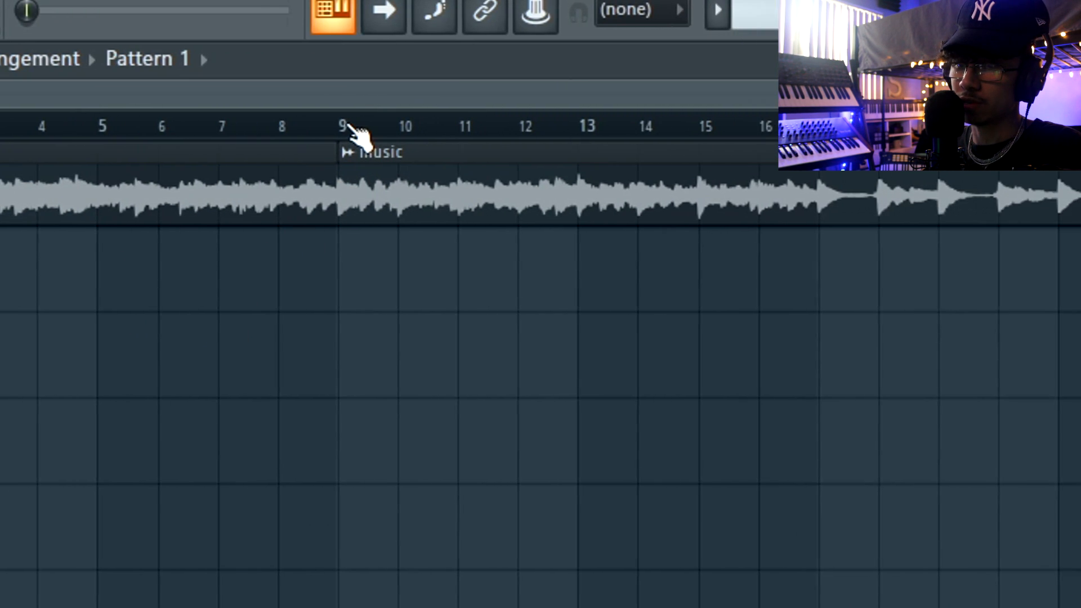
pyautogui.click(553, 121)
pyautogui.press('space')
pyautogui.press('space')
pyautogui.moveTo(187, 219); pyautogui.dragTo(533, 212)
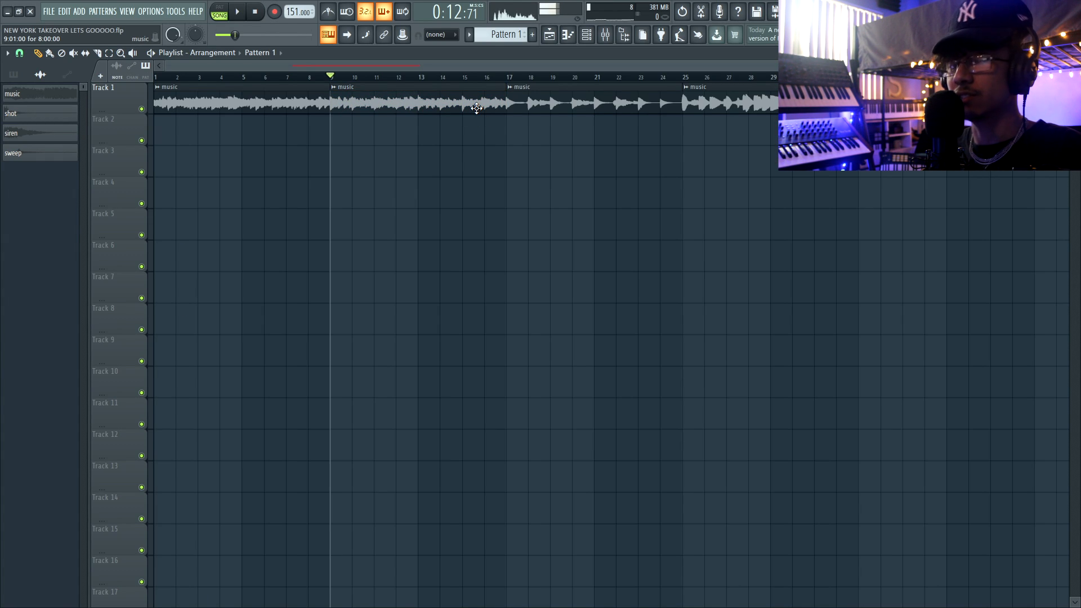
# Replay the music from about bars 4, 9 and 11 to compare the sections.
pyautogui.click(220, 80)
pyautogui.press('space')
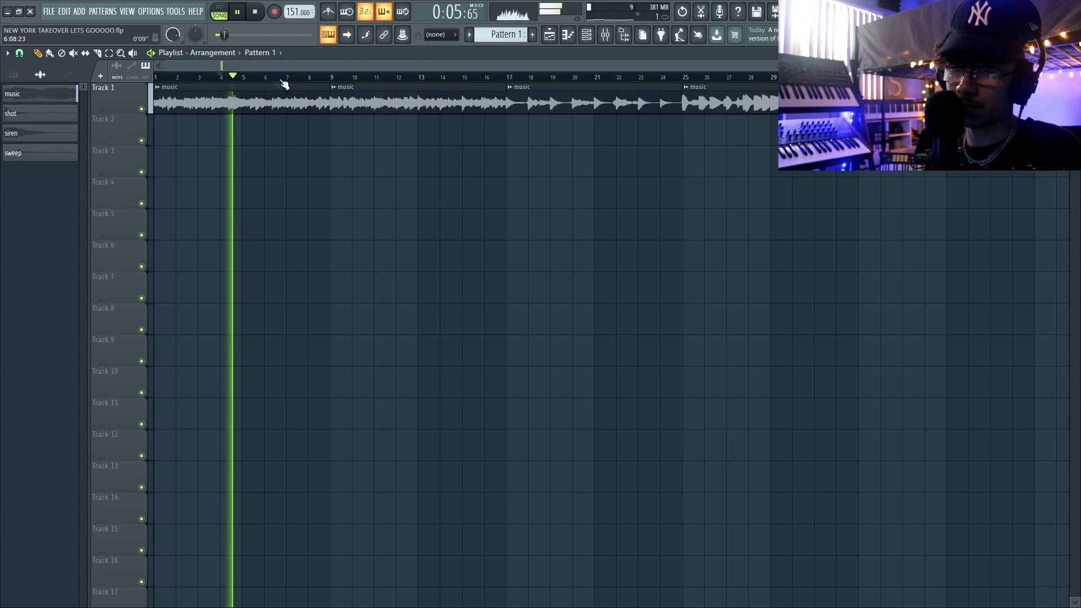
pyautogui.click(340, 81)
pyautogui.press('space')
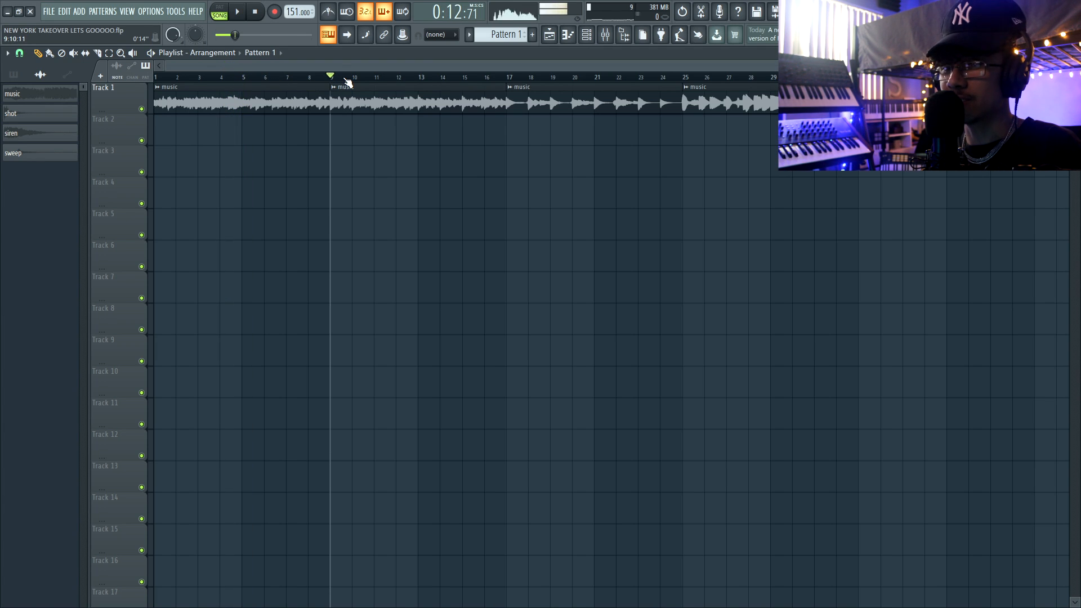
pyautogui.click(370, 77)
pyautogui.press('space')
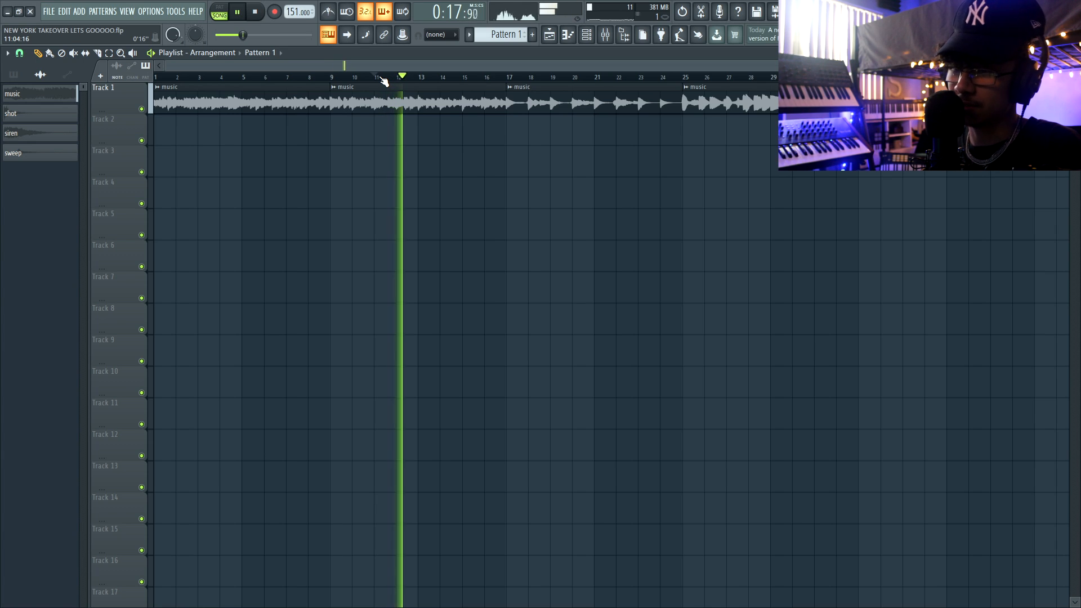
pyautogui.press('space')
# Program the kick in Pattern 1 on steps 1, 5, 9, 12, 15, 17, 21, 25, 28 and 31.
pyautogui.press('F6')
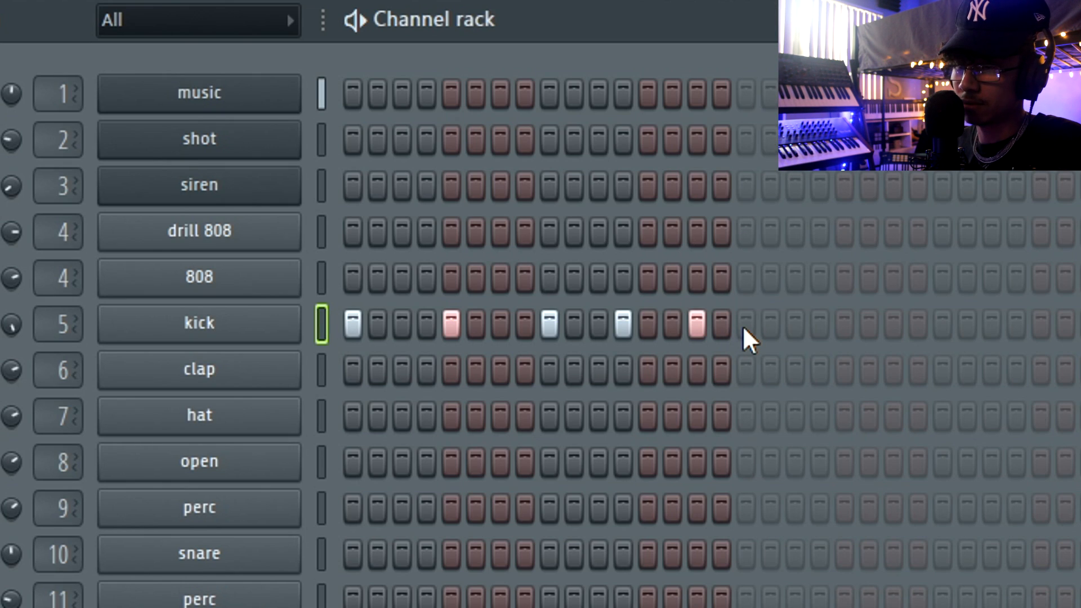
pyautogui.click(744, 326)
pyautogui.click(845, 325)
pyautogui.click(943, 326)
pyautogui.click(1017, 326)
pyautogui.click(644, 225)
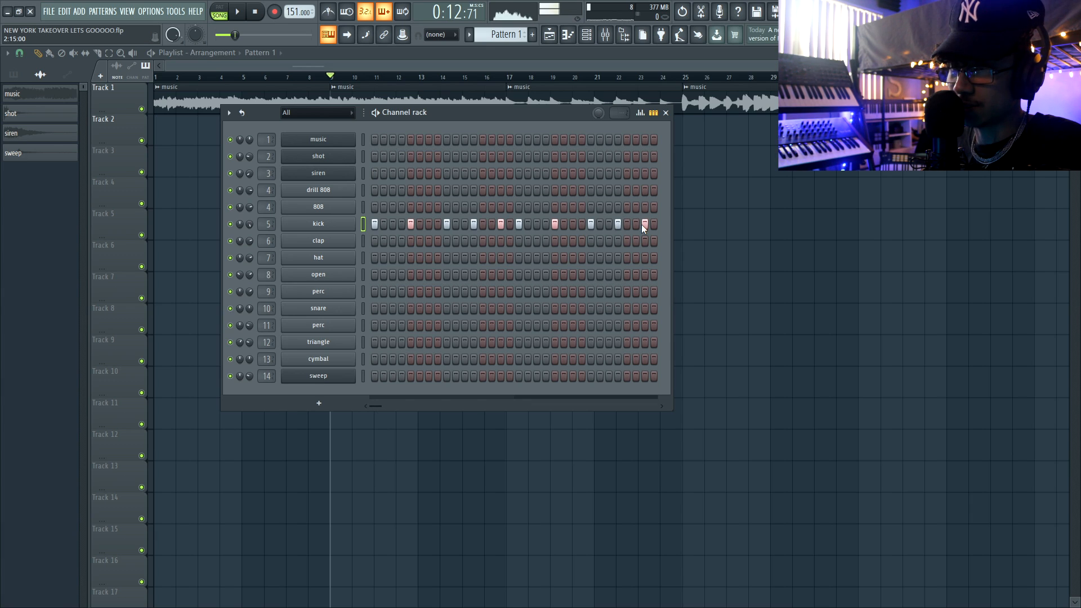
pyautogui.press('space')
# Repeat the Pattern 1 clip on Track 2 three times to fill bars 9 to 16, and play it back.
pyautogui.press('F6')
pyautogui.moveTo(373, 149); pyautogui.dragTo(317, 142)
pyautogui.hotkey('ctrl', 'b')
pyautogui.hotkey('ctrl', 'b')
pyautogui.hotkey('ctrl', 'b')
pyautogui.hotkey('ctrl', 'd')
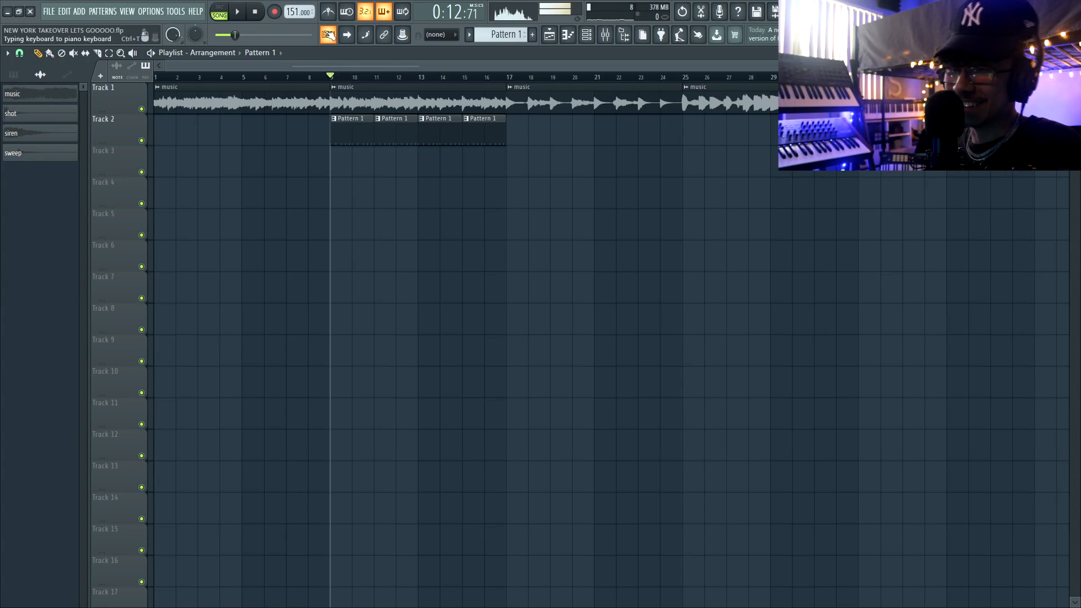
pyautogui.press('space')
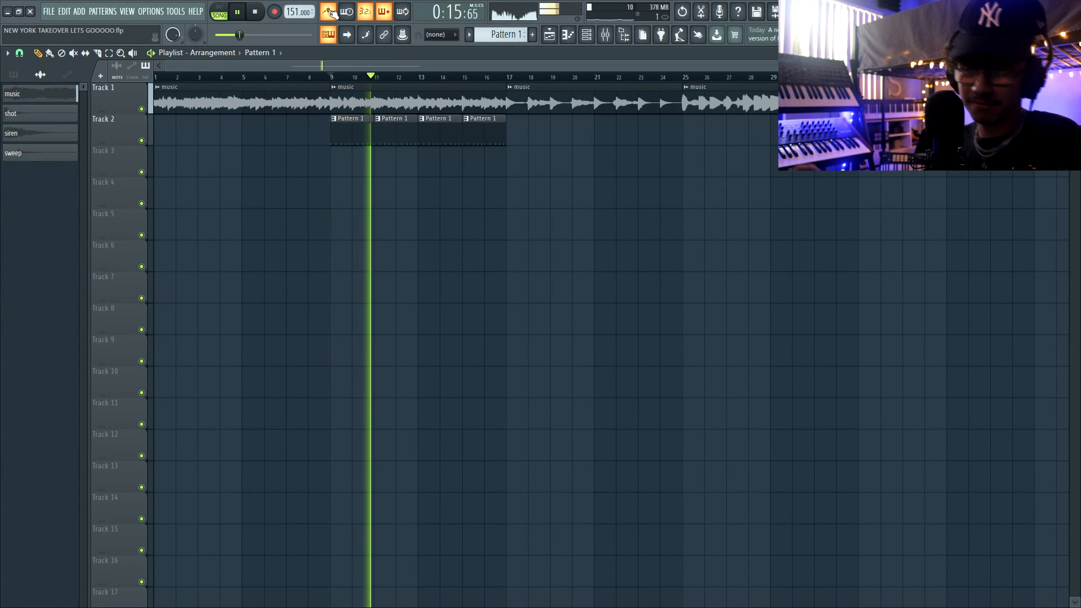
pyautogui.press('space')
# Make the fourth Pattern 1 clip on Track 2 unique and open it for step editing.
pyautogui.moveTo(336, 141); pyautogui.dragTo(477, 137)
pyautogui.hotkey('ctrl', 'd')
pyautogui.click(469, 77)
pyautogui.click(466, 119)
pyautogui.click(477, 192)
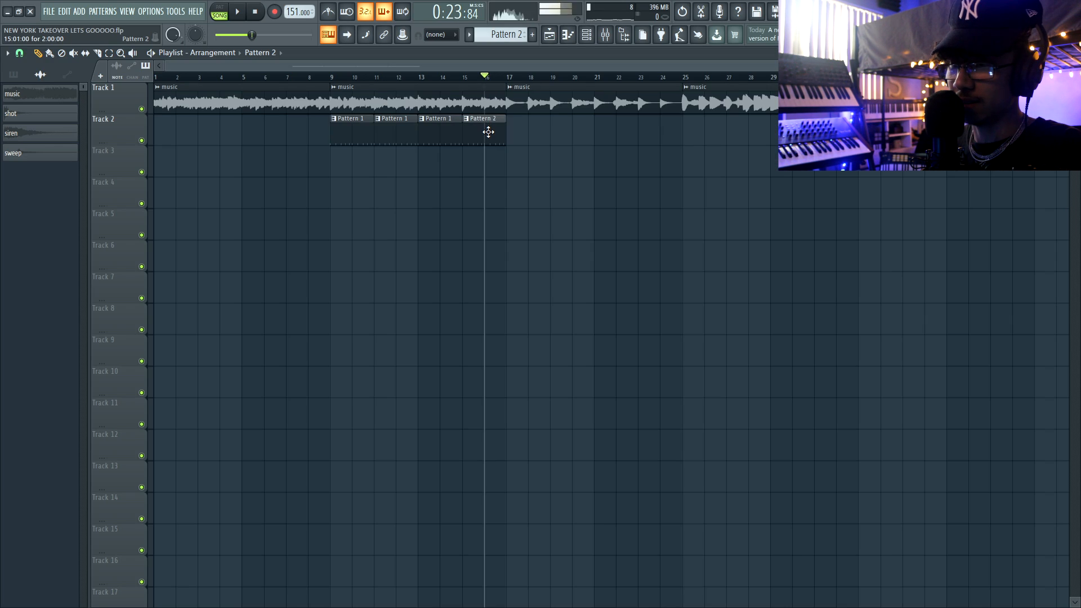
pyautogui.doubleClick(488, 132)
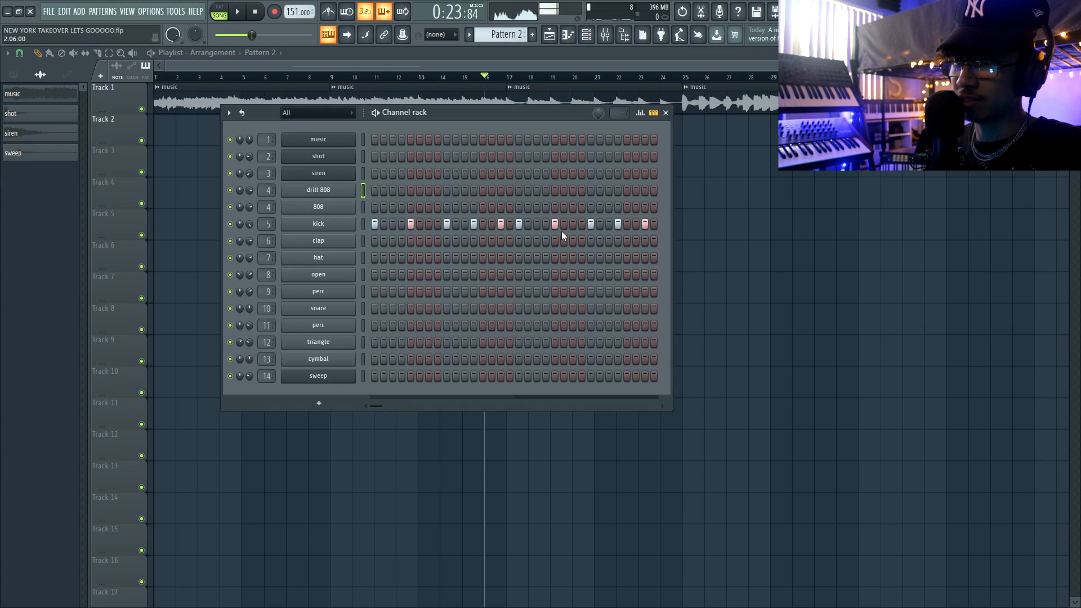
# Vary the end of the kick rhythm in Pattern 2 by editing steps 28, 29 and 31.
pyautogui.press('space')
pyautogui.click(617, 224)
pyautogui.click(627, 224)
pyautogui.click(645, 225)
pyautogui.press('space')
pyautogui.press('F6')
pyautogui.hotkey('ctrl', 'b')
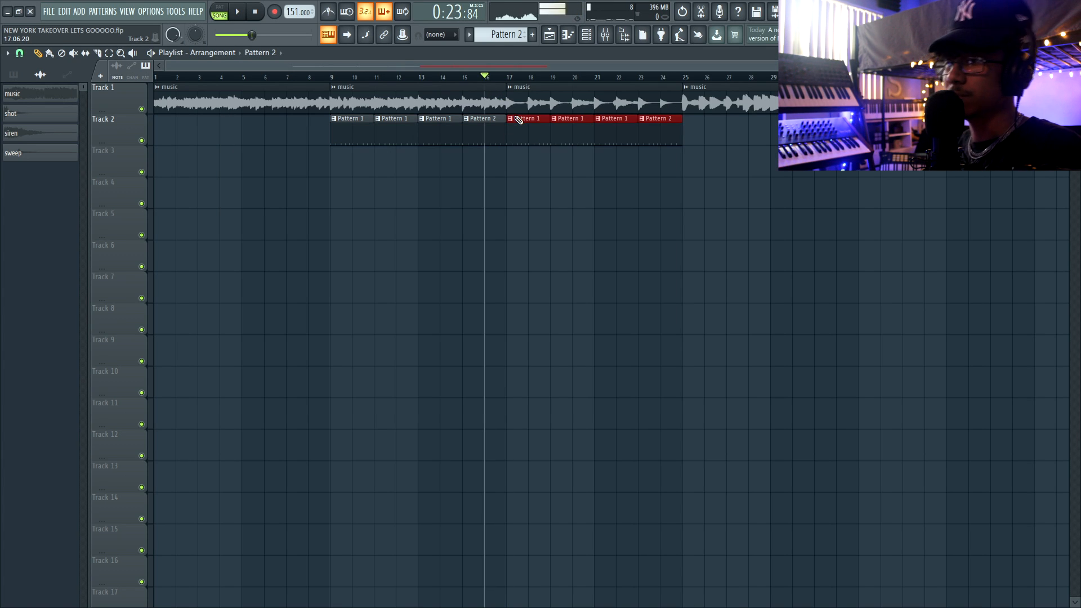
pyautogui.press('space')
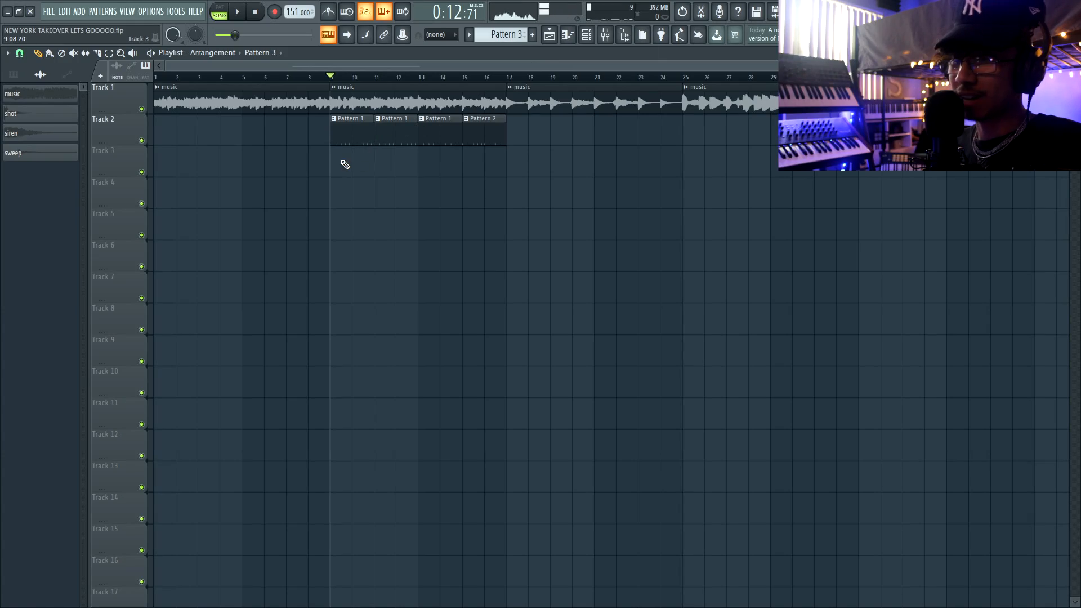
# Try clap hits on steps 5 and 13 of Pattern 3 during playback.
pyautogui.press('F6')
pyautogui.click(364, 241)
pyautogui.click(411, 241)
pyautogui.click(482, 240)
pyautogui.press('space')
pyautogui.rightClick(483, 242)
pyautogui.rightClick(411, 241)
pyautogui.press('space')
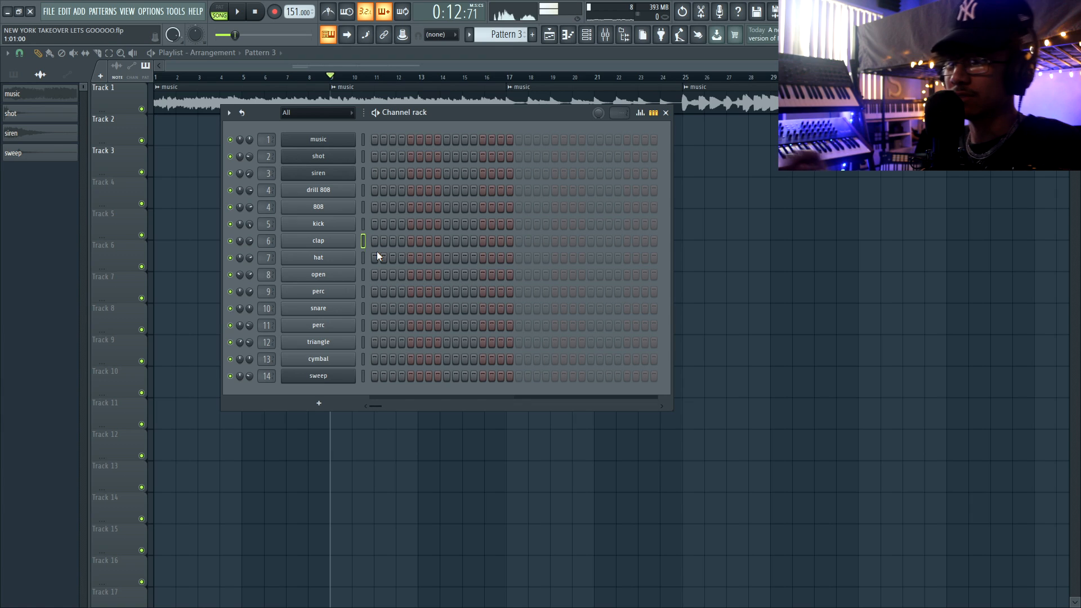
# Add a clap hit on step 29 of Pattern 3 and play it with the music.
pyautogui.click(628, 241)
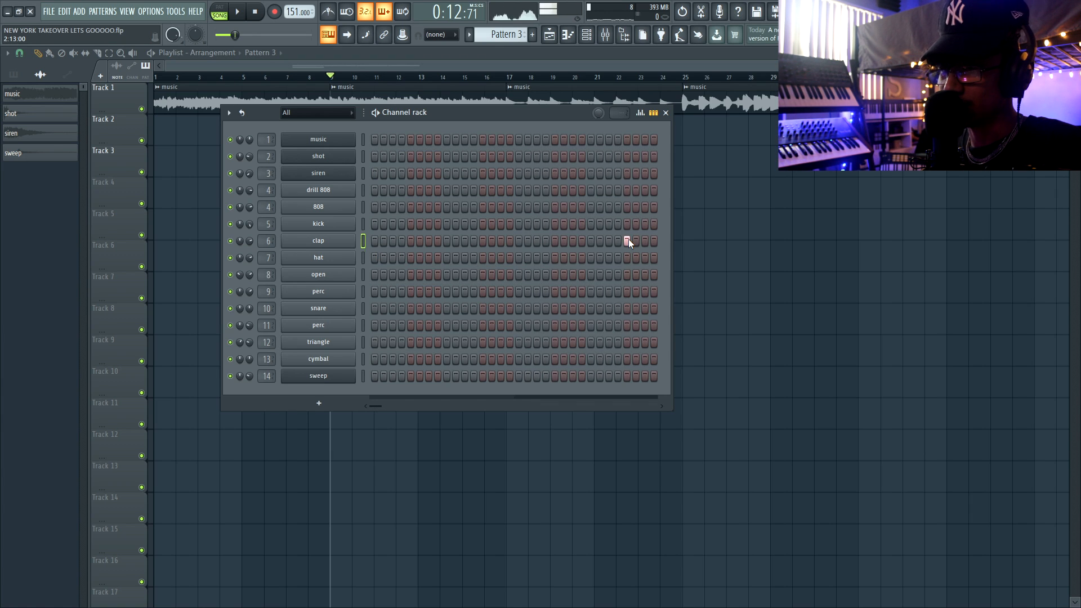
pyautogui.press('space')
pyautogui.press('F6')
# Fill bars 9 to 16 of Track 3 with four consecutive Pattern 3 clips and save the project.
pyautogui.keyDown('ctrl'); pyautogui.click(341, 171); pyautogui.keyUp('ctrl')
pyautogui.hotkey('ctrl', 'b')
pyautogui.press('F6')
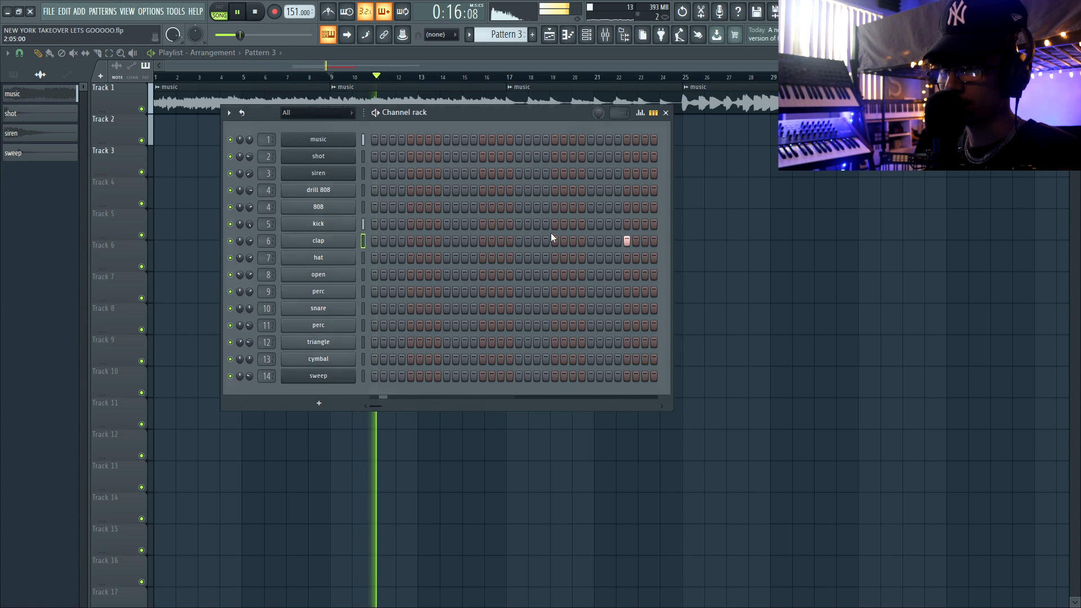
pyautogui.press('F6')
pyautogui.hotkey('ctrl', 'b')
pyautogui.hotkey('ctrl', 'b')
pyautogui.hotkey('ctrl', 'd')
pyautogui.hotkey('ctrl', 's')
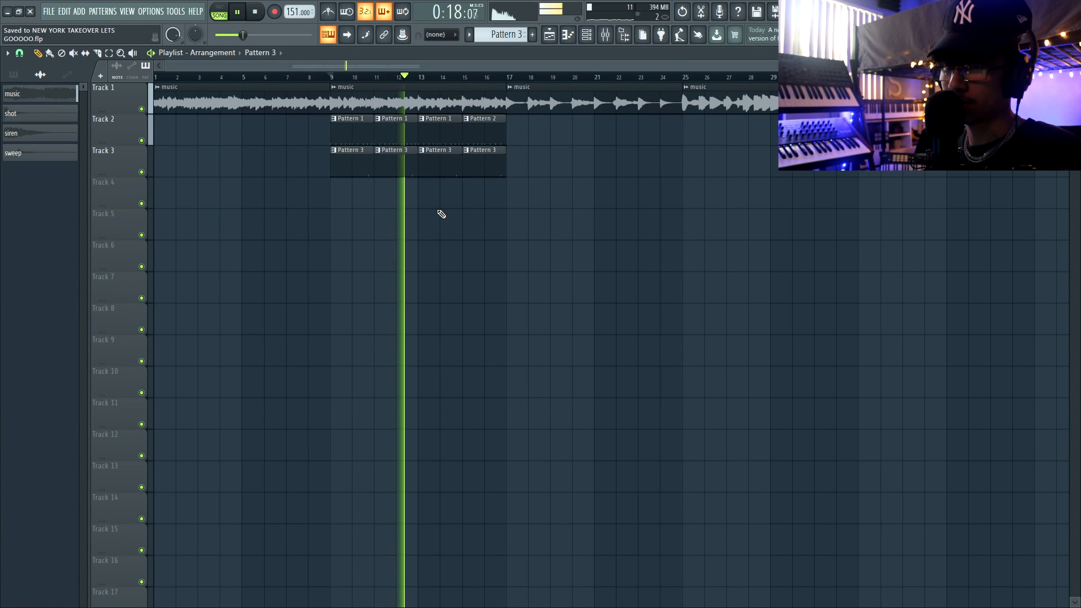
pyautogui.press('space')
# In a new pattern, add channel 9 perc hits on steps 1, 4, 7, 9, 12, 15, 17, 20, 23, 25, 28 and 31.
pyautogui.press('F4')
pyautogui.press('F6')
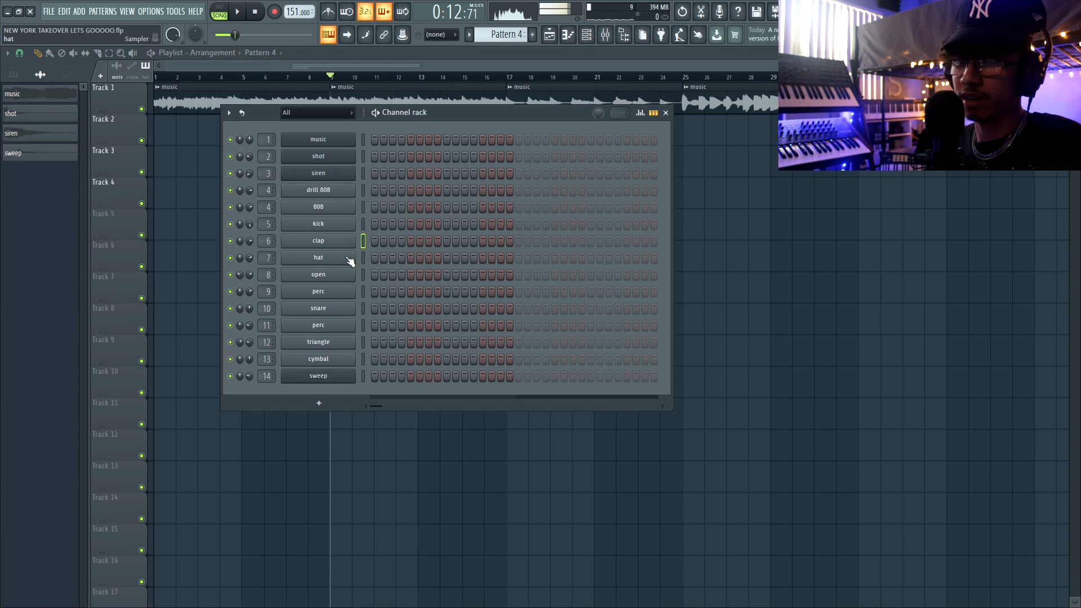
pyautogui.click(363, 291)
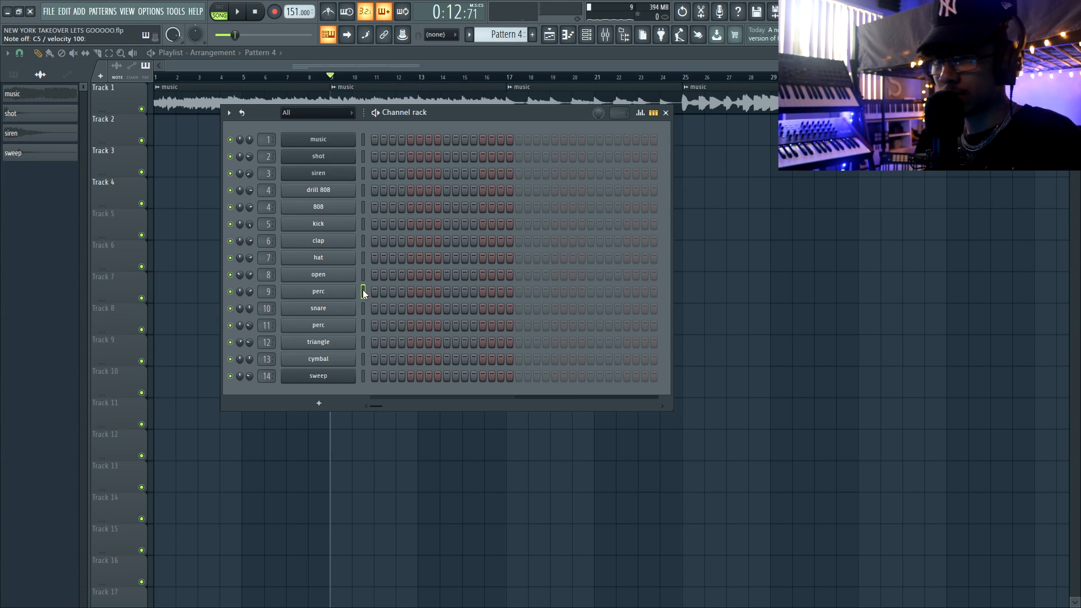
pyautogui.click(402, 291)
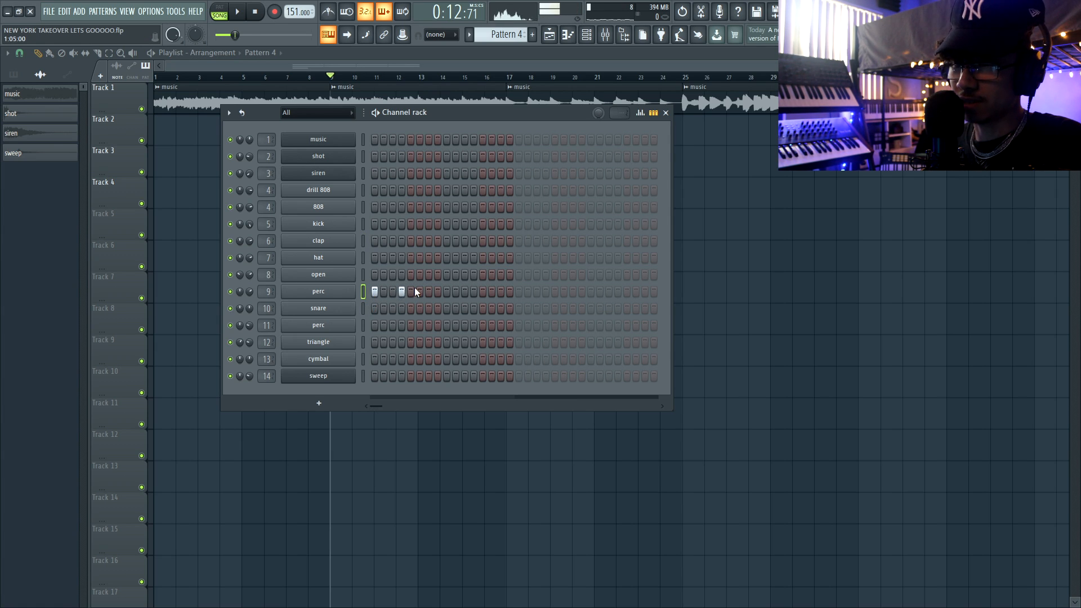
pyautogui.press('space')
pyautogui.click(429, 291)
pyautogui.click(447, 291)
pyautogui.click(473, 291)
pyautogui.click(501, 291)
pyautogui.press('space')
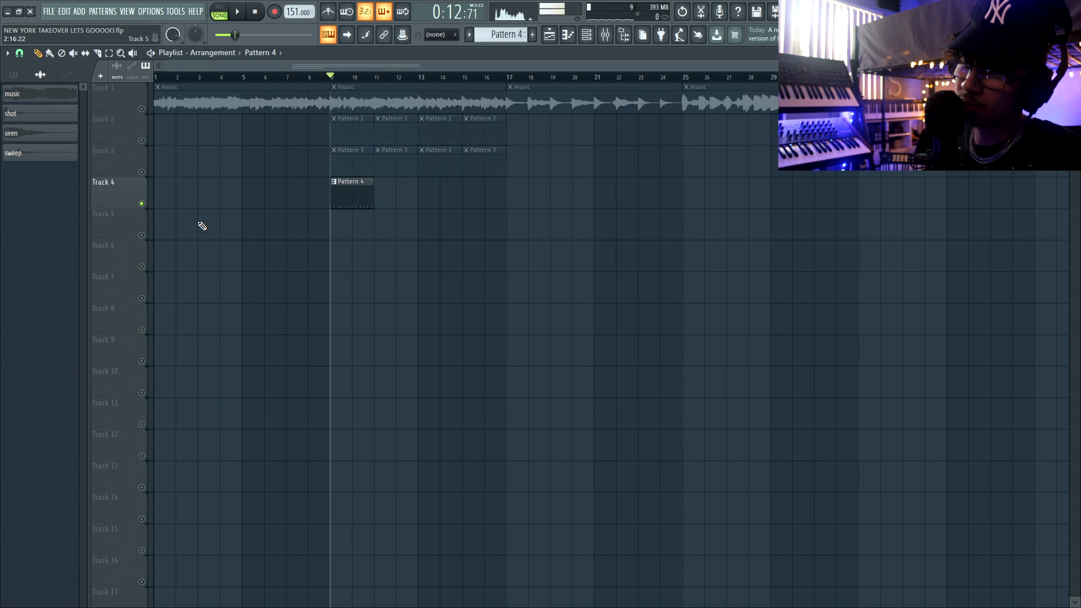
# Listen to the perc pattern with Track 4 soloed and restore playback of all tracks.
pyautogui.press('F6')
pyautogui.press('space')
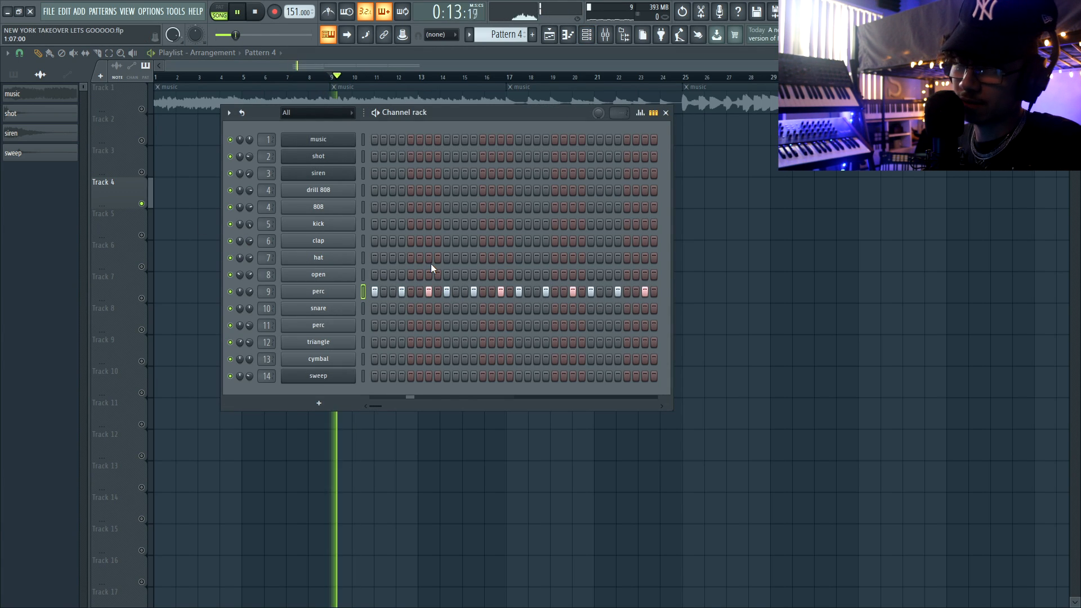
pyautogui.press('space')
pyautogui.press('F6')
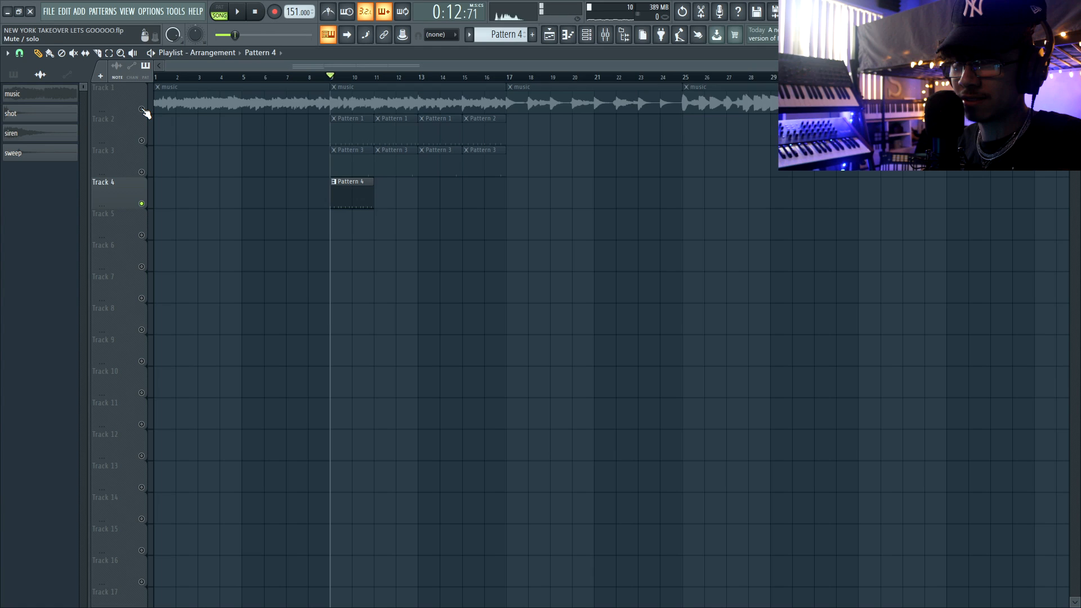
pyautogui.rightClick(142, 110)
pyautogui.rightClick(142, 109)
# Repeat the Pattern 4 clip on Track 4 three times to fill bars 9 to 16, and save the project.
pyautogui.press('space')
pyautogui.moveTo(394, 200); pyautogui.dragTo(316, 205)
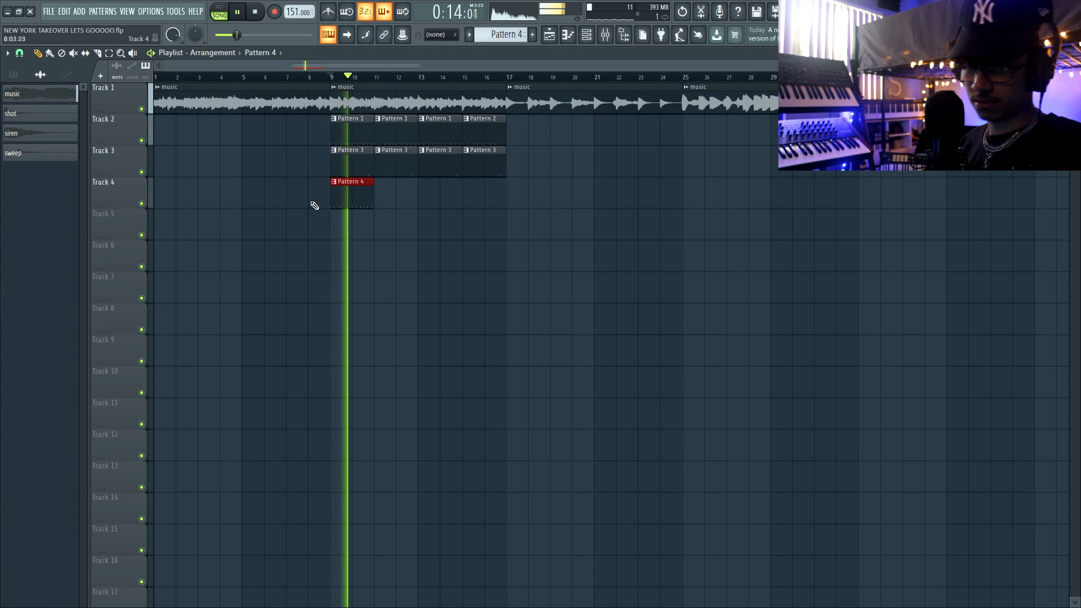
pyautogui.hotkey('ctrl', 'b')
pyautogui.hotkey('ctrl', 'b')
pyautogui.hotkey('ctrl', 'b')
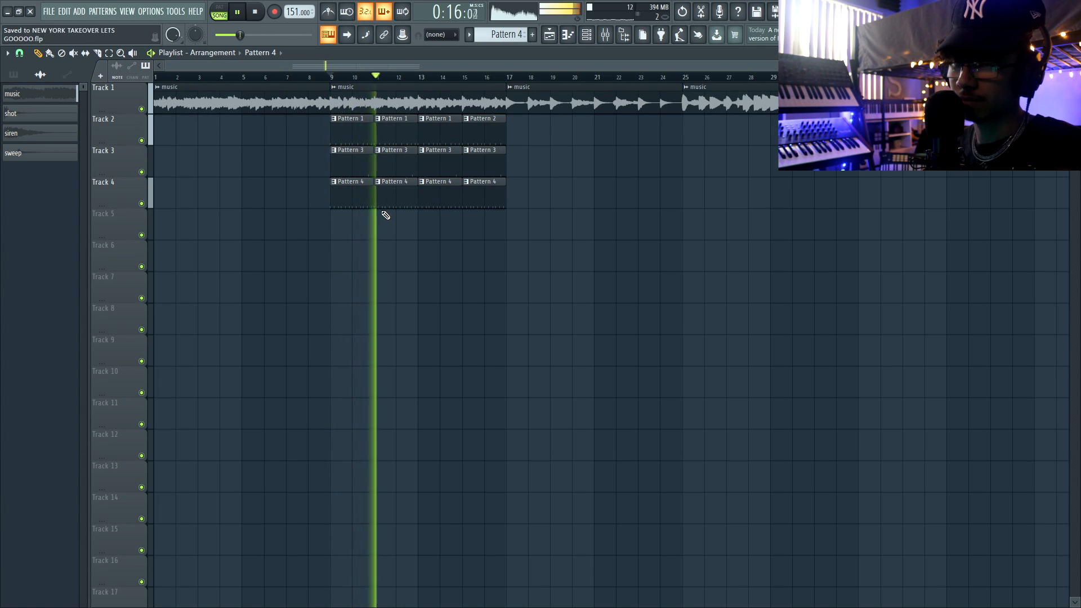
pyautogui.press('space')
# In the perc piano roll, enlarge the velocity lane and lower the second and fifth notes to about 50%.
pyautogui.press('F7')
pyautogui.scroll(3, 53, 224)
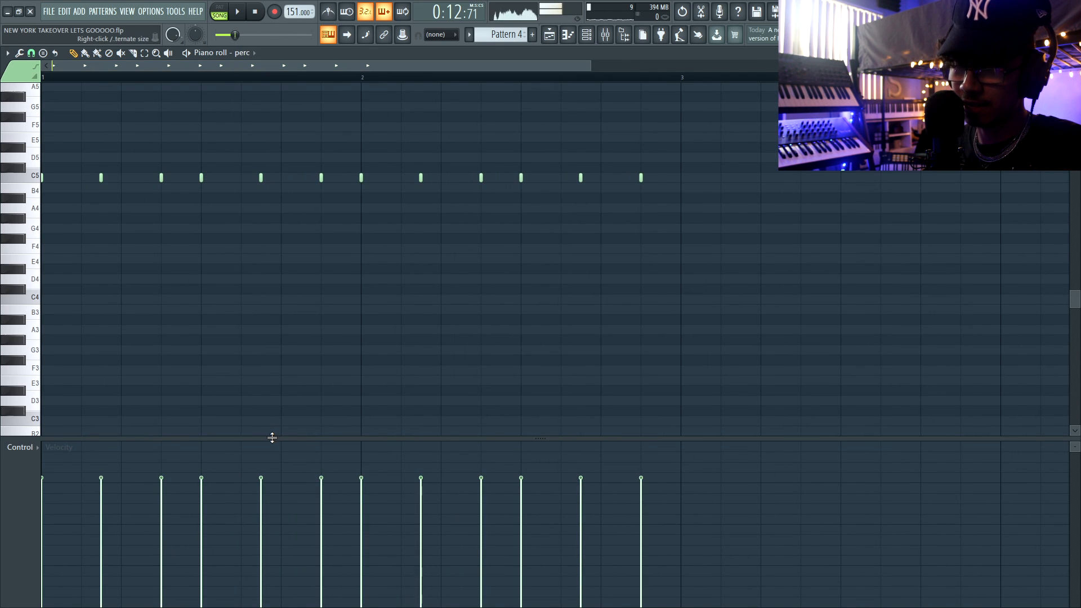
pyautogui.moveTo(272, 438); pyautogui.dragTo(280, 219)
pyautogui.press('l')
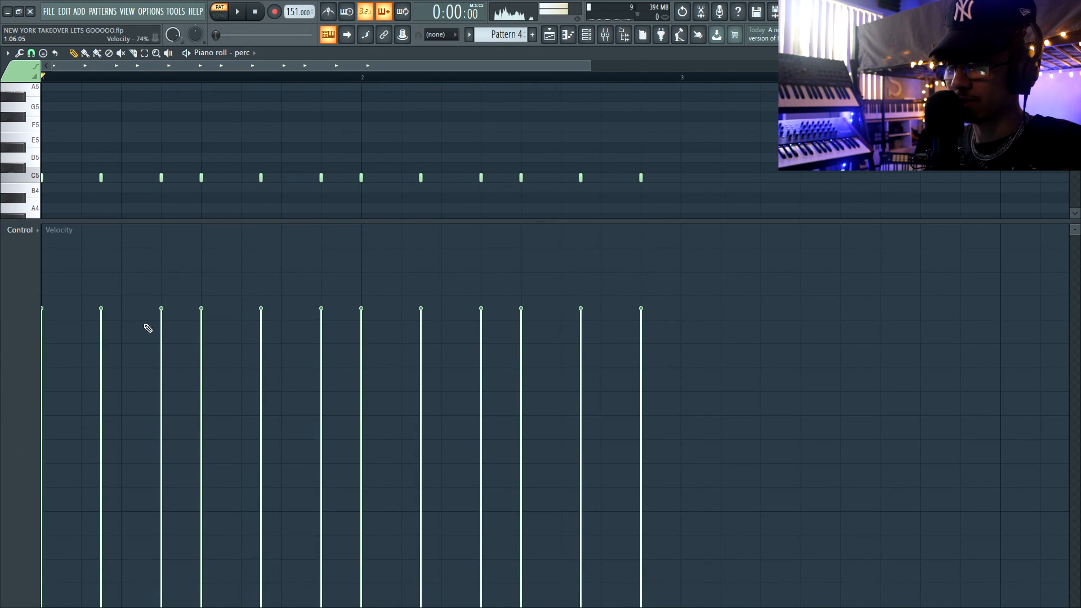
pyautogui.press('space')
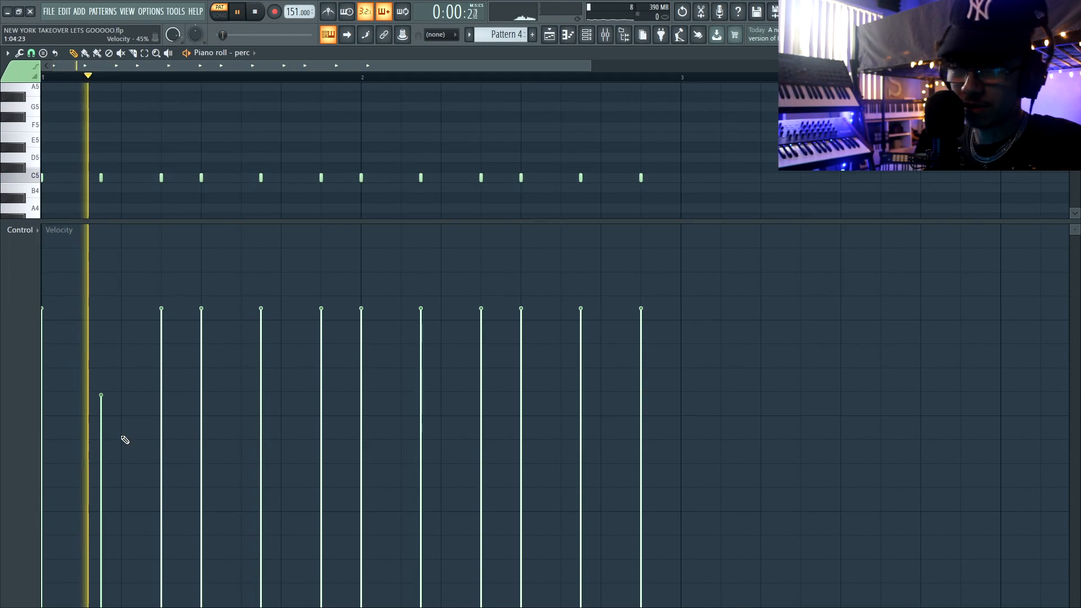
pyautogui.click(101, 424)
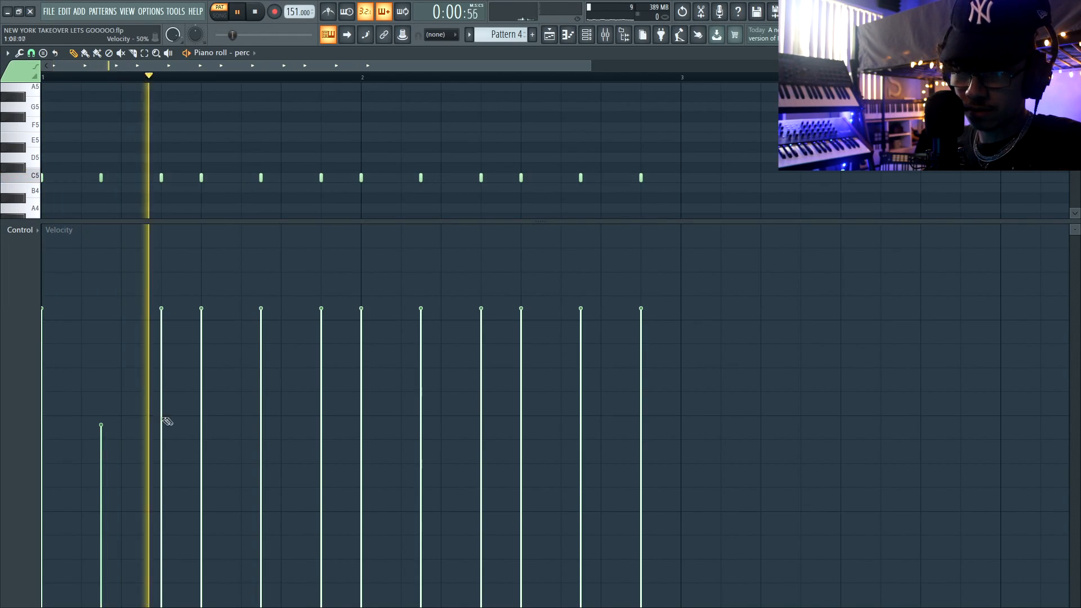
pyautogui.click(261, 414)
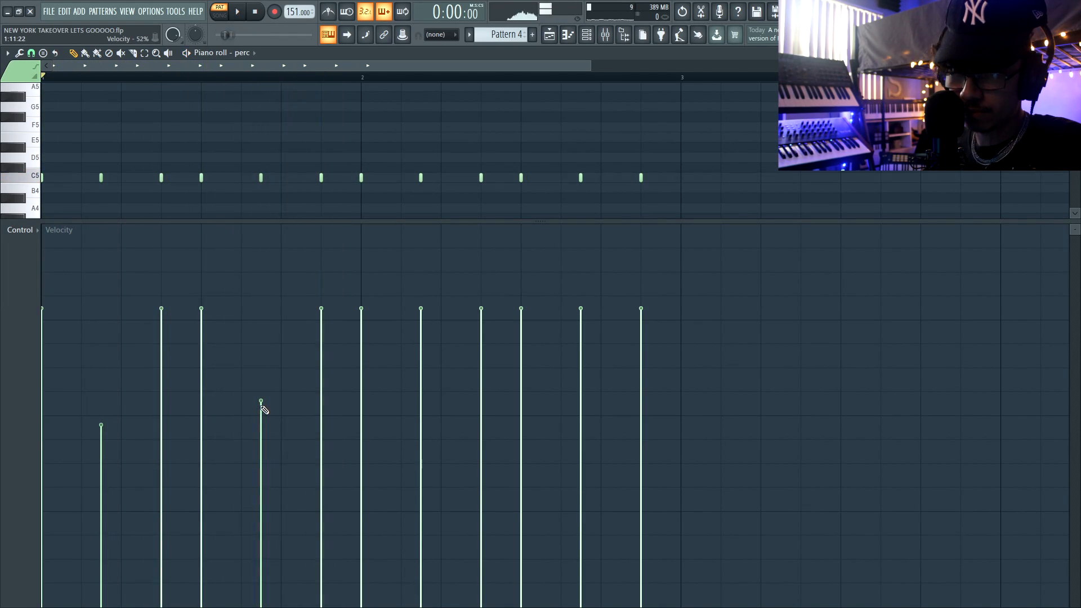
# Pan the perc notes alternately right and left by varying amounts, and play the arrangement from bar 9.
pyautogui.click(28, 231)
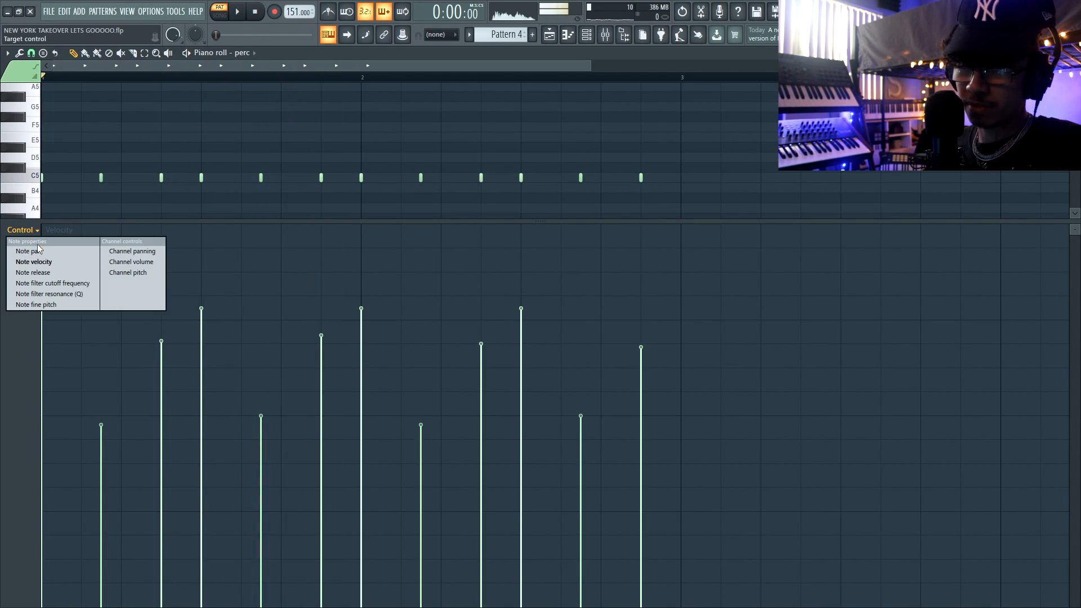
pyautogui.click(38, 250)
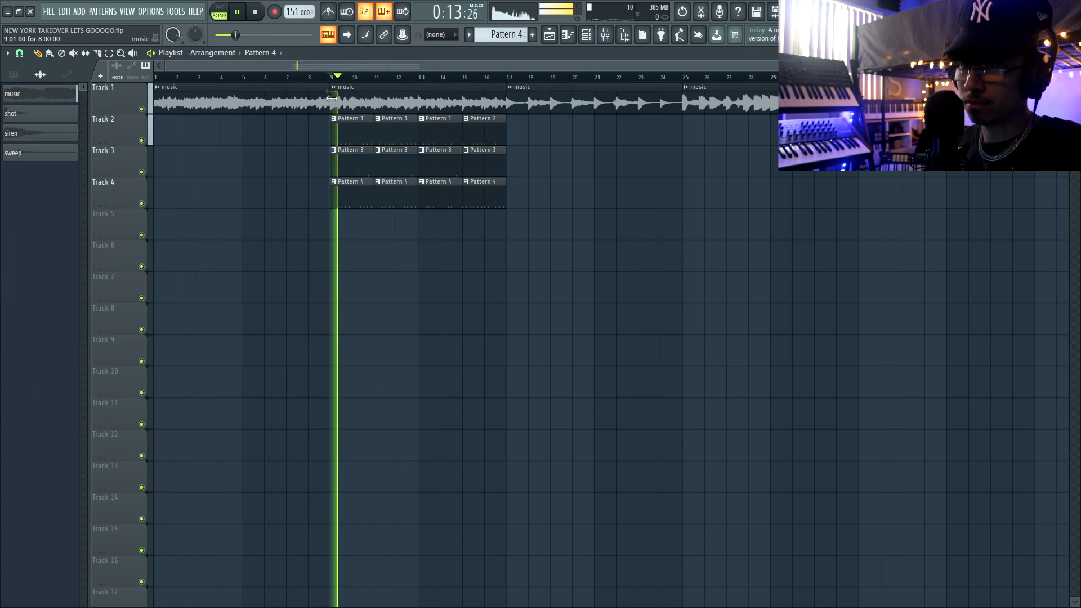
pyautogui.press('F6')
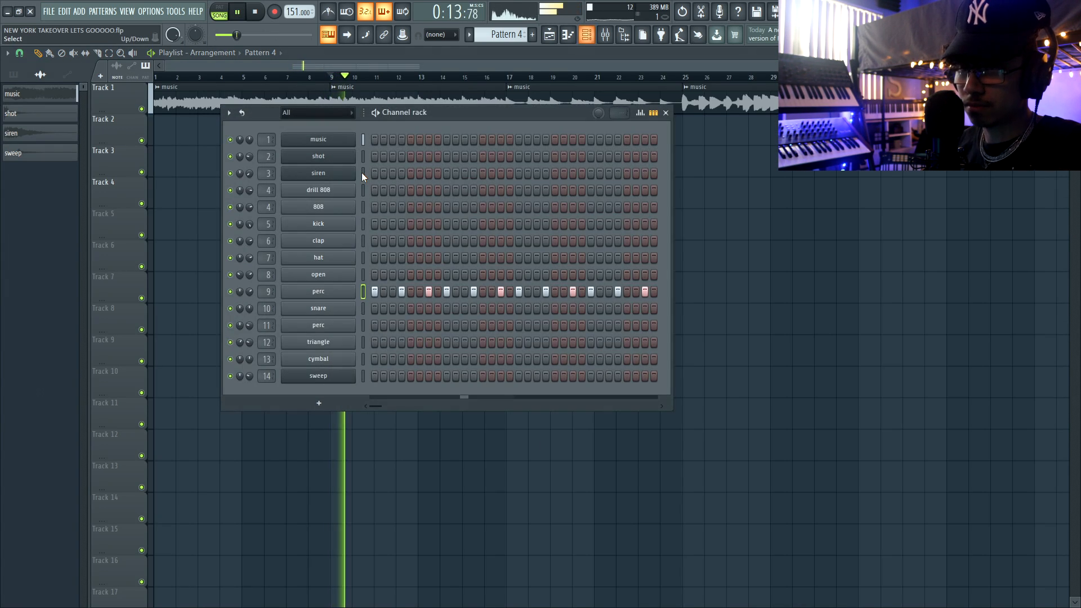
pyautogui.press('F6')
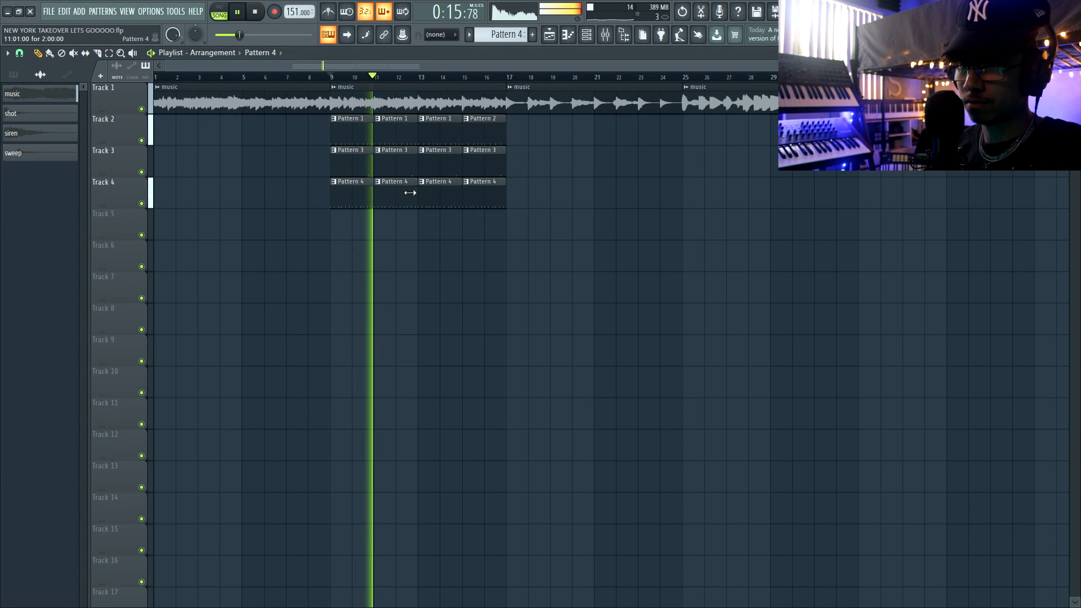
pyautogui.press('space')
# Add hat hits to Pattern 4 on steps 1, 4, 7, 9, 12, 15, 16, 17, 20, 23, 25, 28 and 31.
pyautogui.press('F6')
pyautogui.click(362, 258)
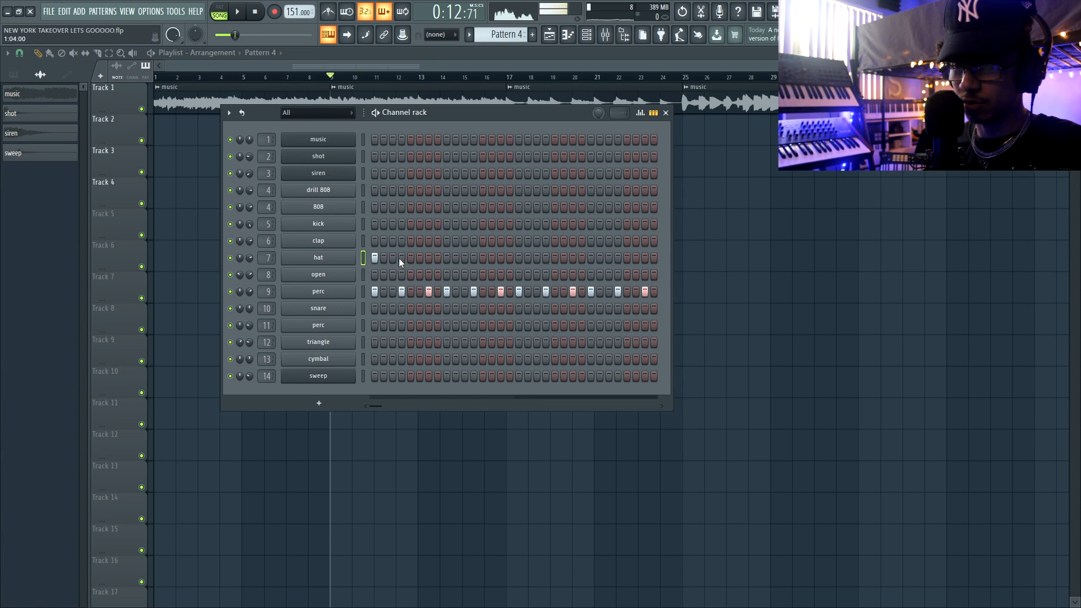
pyautogui.click(429, 258)
pyautogui.click(447, 258)
pyautogui.click(474, 258)
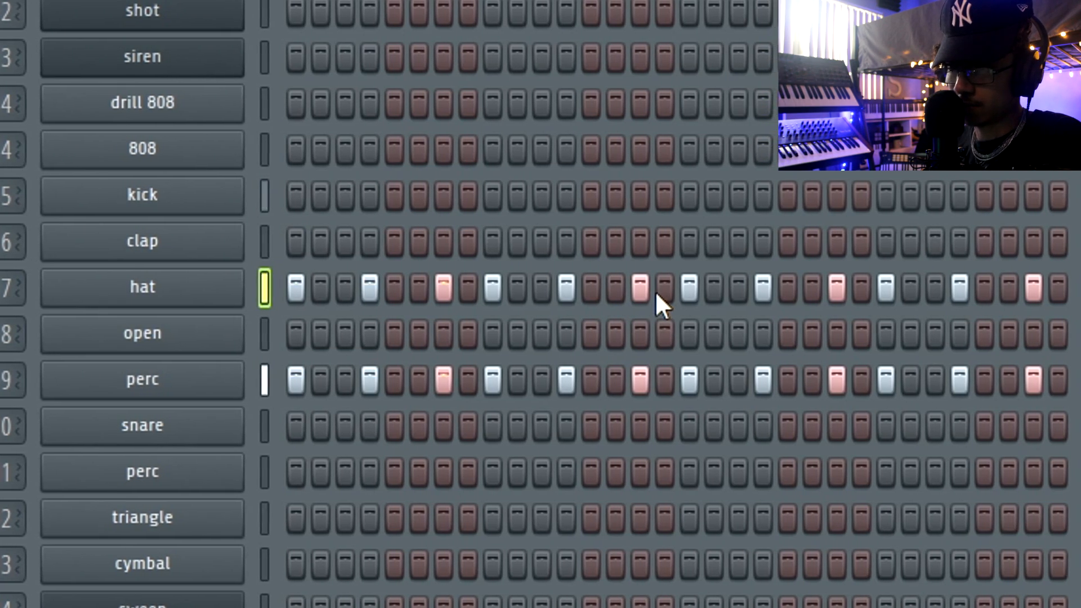
pyautogui.click(510, 258)
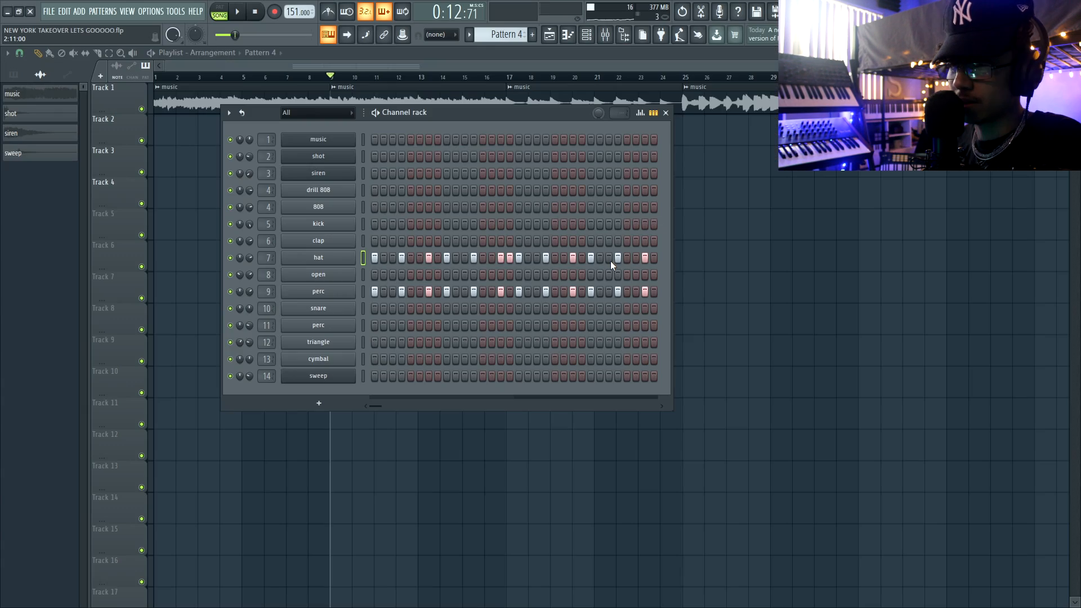
# Play the arrangement from bar 9 and add two more hat hits to Pattern 4 on steps 26 and 27.
pyautogui.press('space')
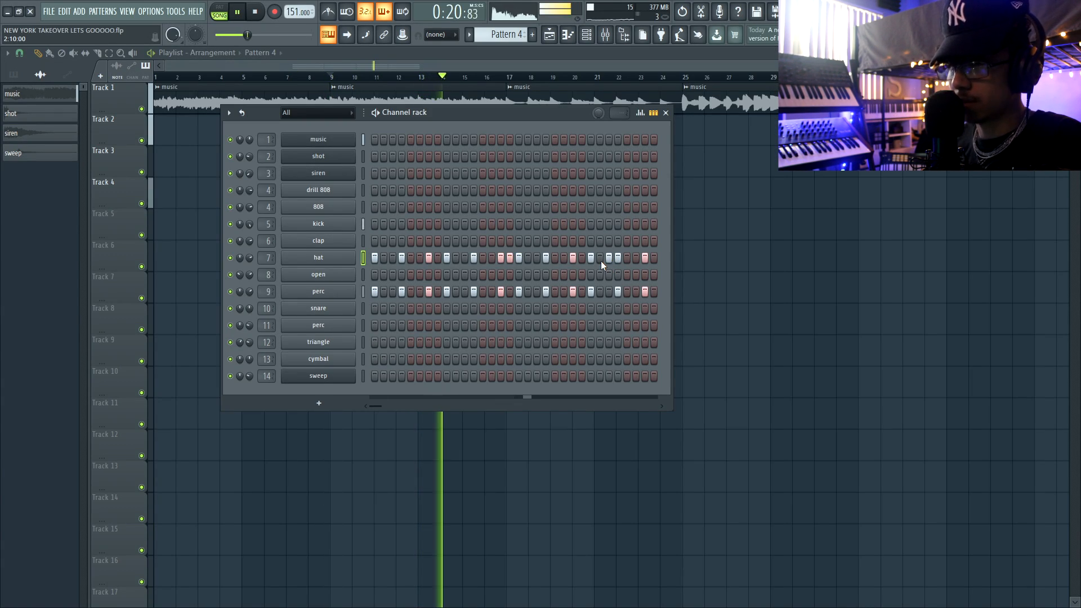
pyautogui.click(600, 258)
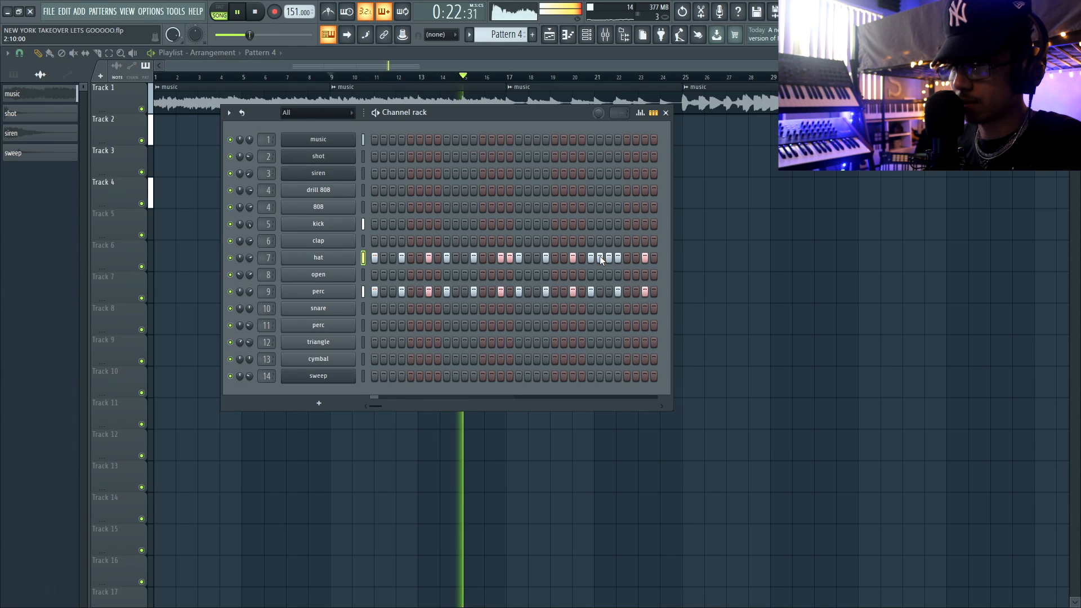
pyautogui.press('space')
pyautogui.press('space')
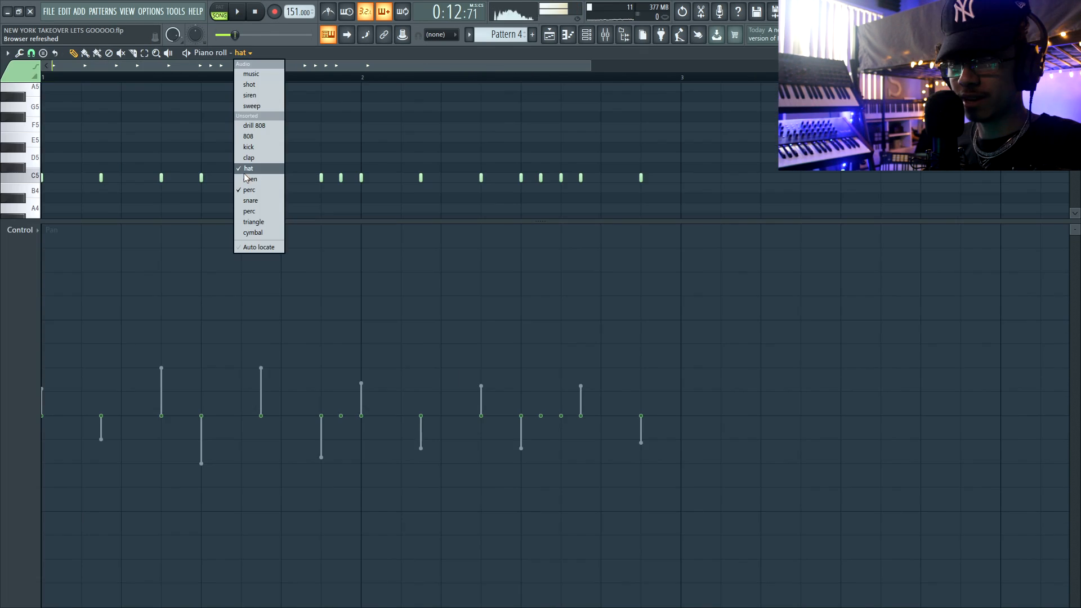
# In the hat piano roll, lower the second, third, fifth and seventh notes' velocities to about 55%, 72%, 59% and 66%.
pyautogui.click(248, 169)
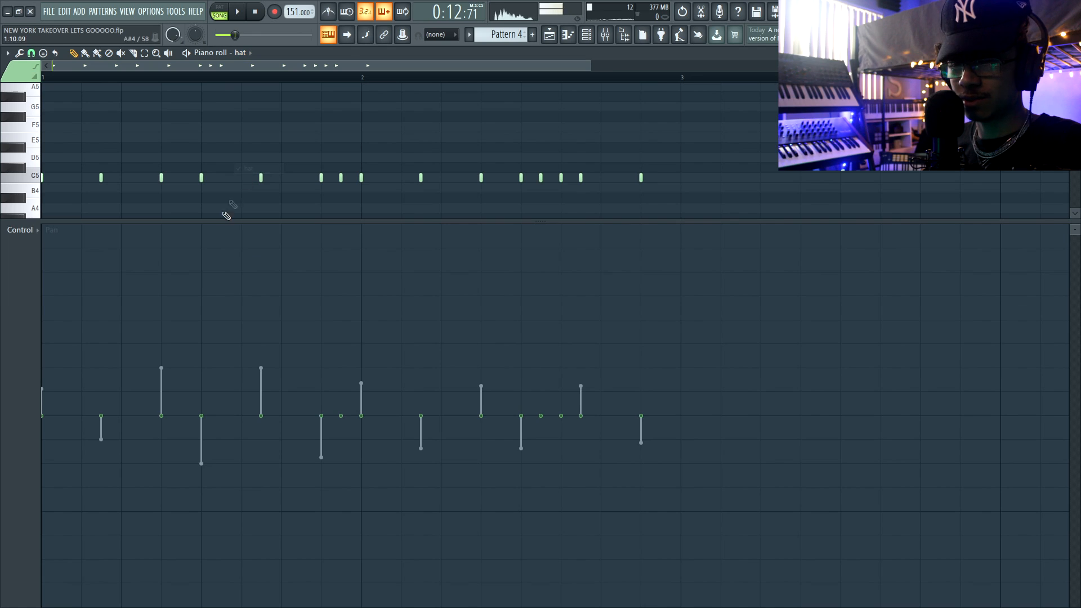
pyautogui.scroll(-1, 21, 348)
pyautogui.scroll(2, 21, 348)
pyautogui.click(132, 399)
pyautogui.press('l')
pyautogui.press('space')
pyautogui.click(223, 332)
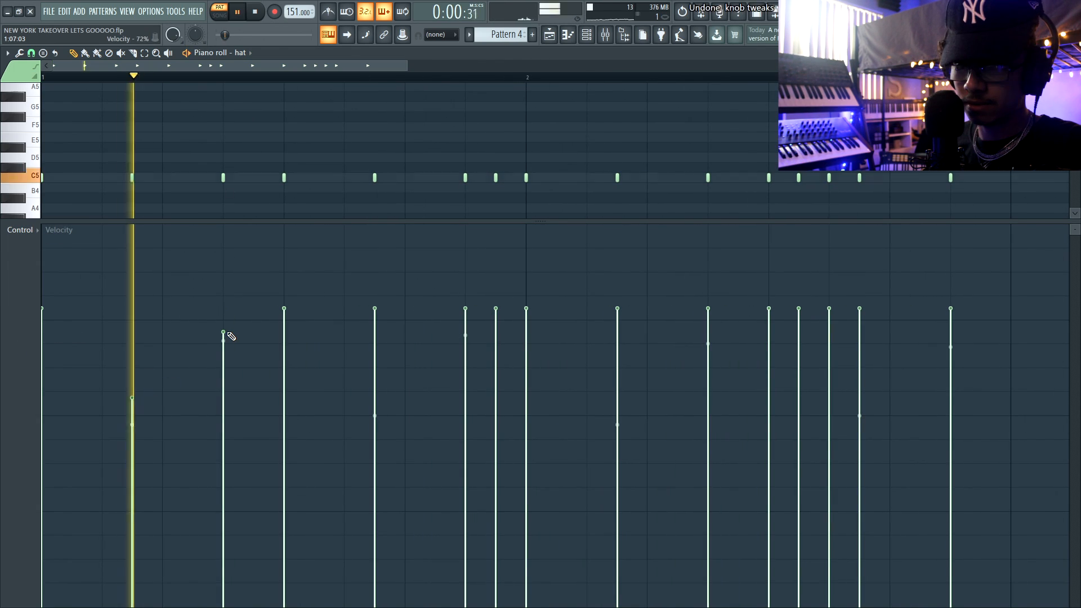
pyautogui.click(386, 384)
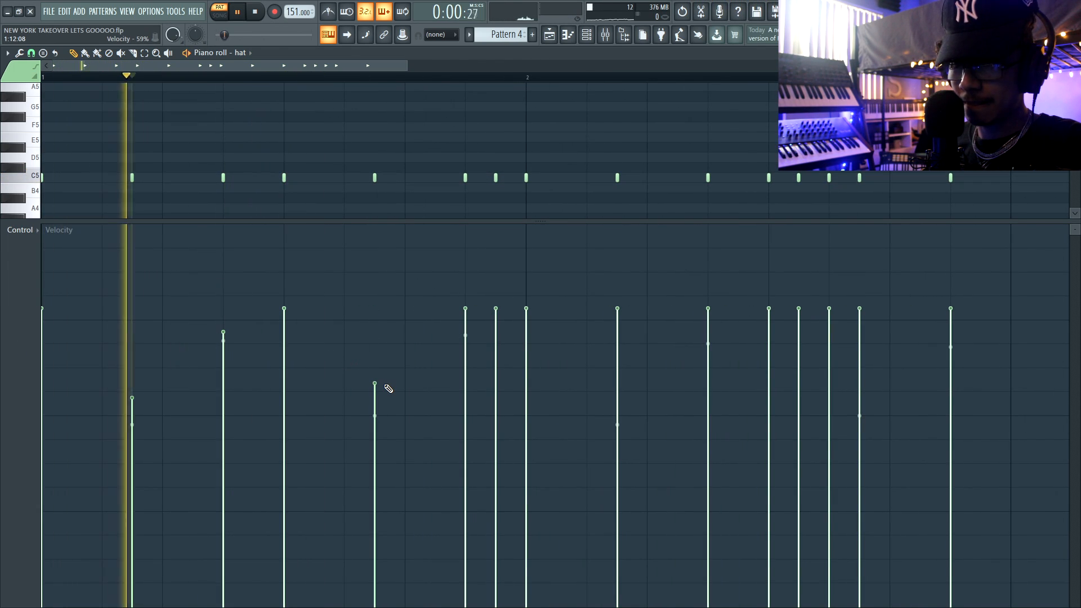
pyautogui.click(497, 354)
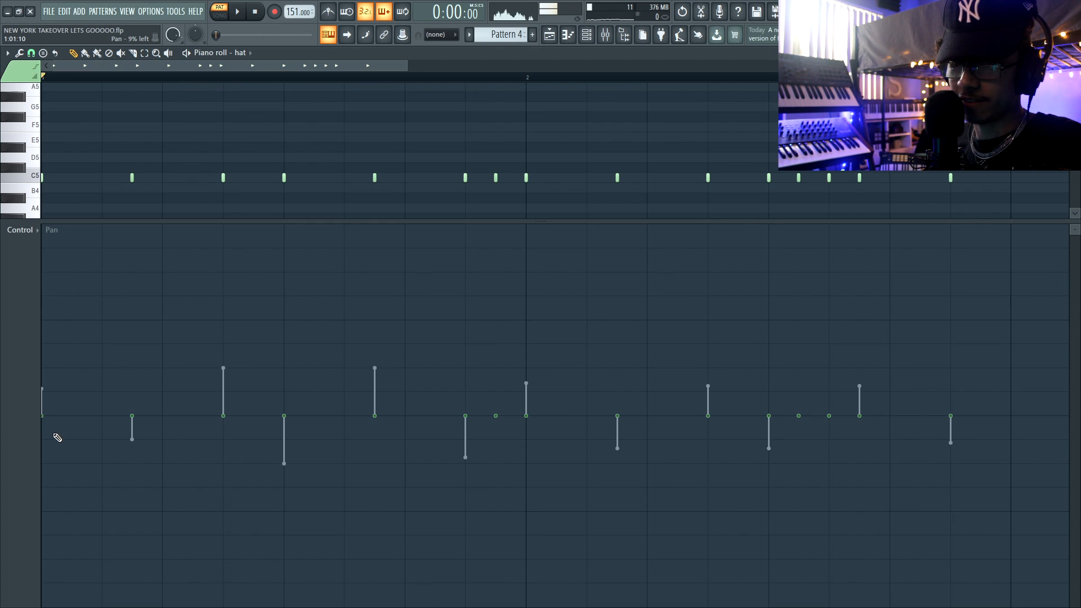
# Pan the hat notes alternately left and right by varying amounts, opposite to the perc notes' panning.
pyautogui.click(141, 386)
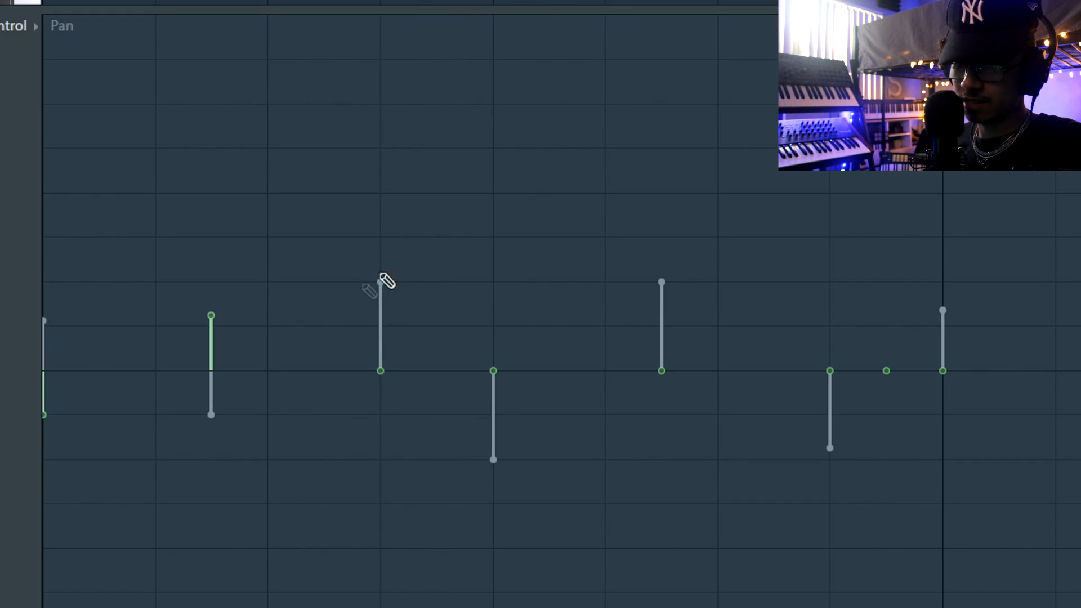
pyautogui.click(493, 281)
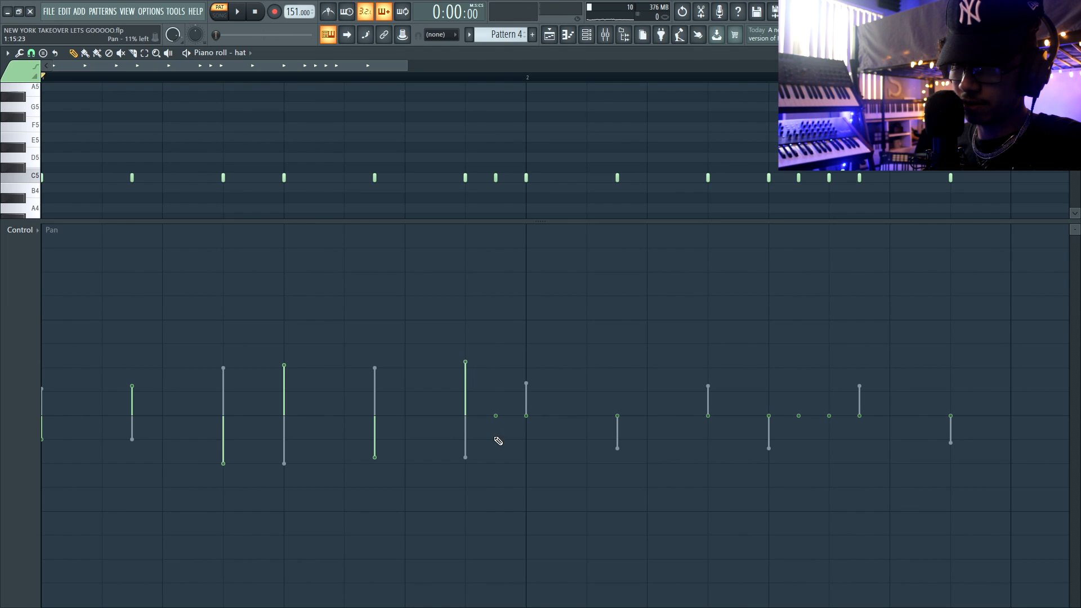
pyautogui.click(532, 368)
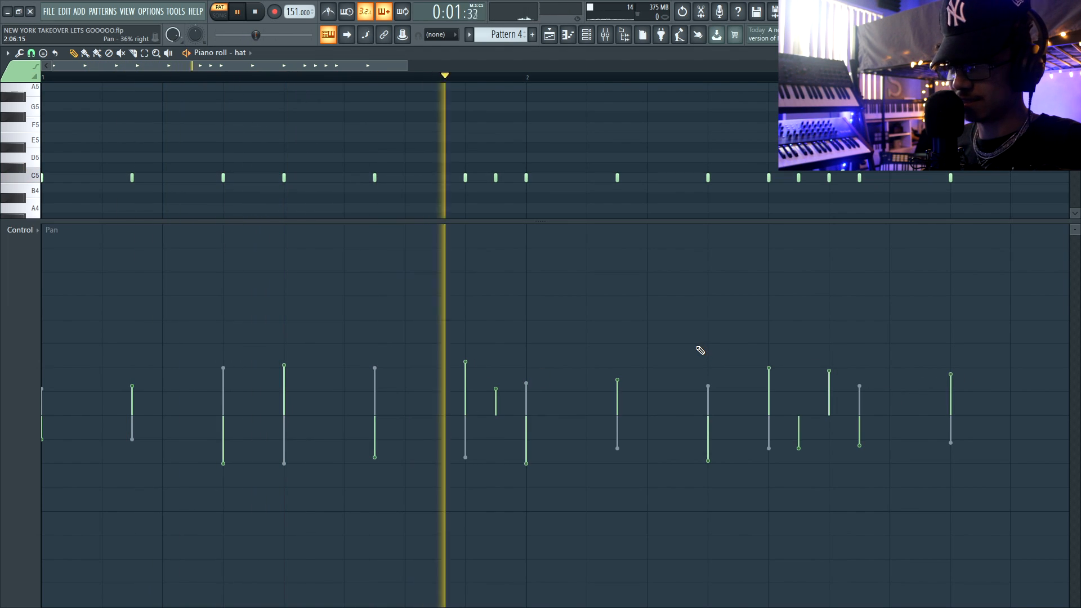
pyautogui.scroll(-3, 594, 319)
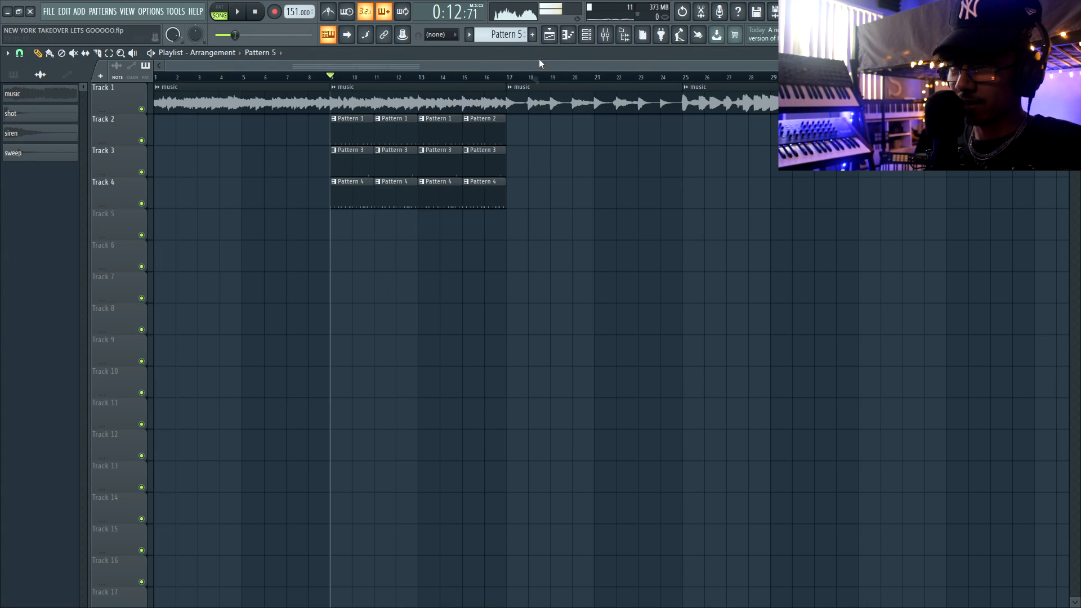
# Place Pattern 5 on Track 5 at bar 9 and program its open hat on steps 1, 7, 17 and 23.
pyautogui.click(336, 229)
pyautogui.press('F6')
pyautogui.press('space')
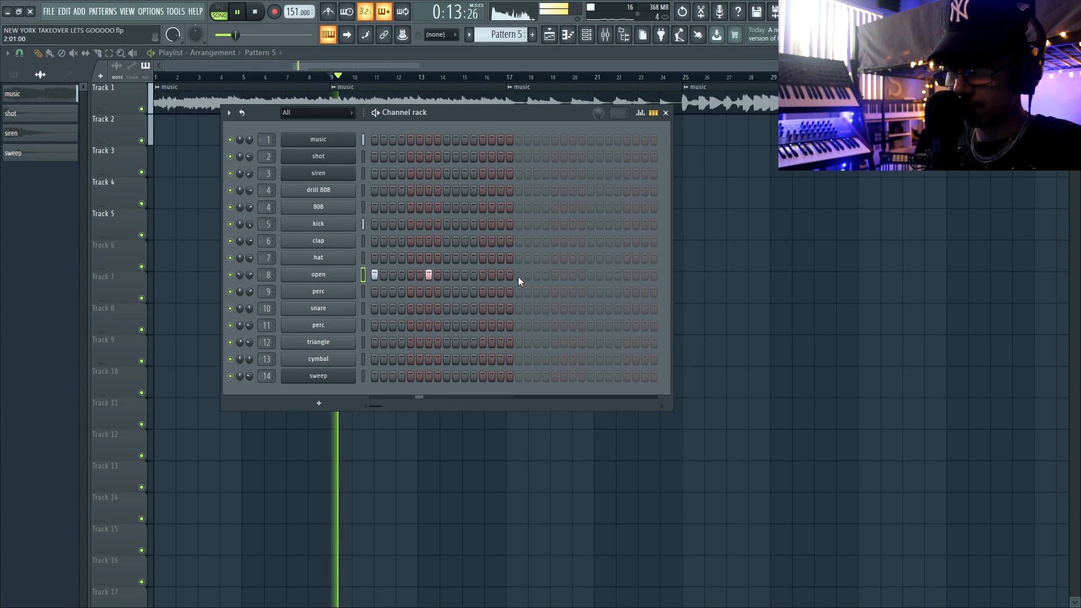
pyautogui.click(572, 276)
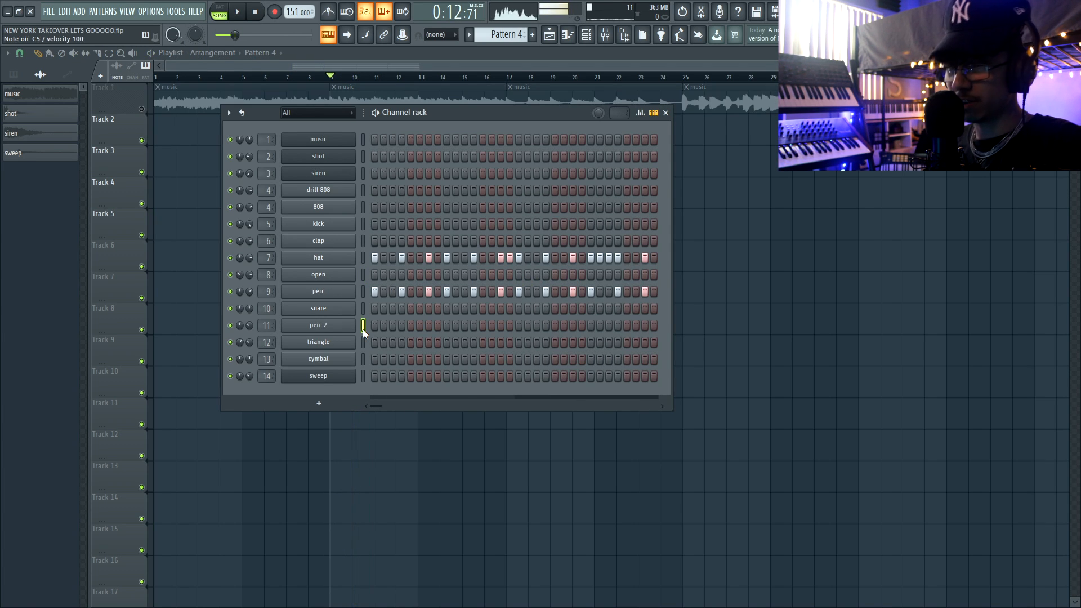
pyautogui.press('space')
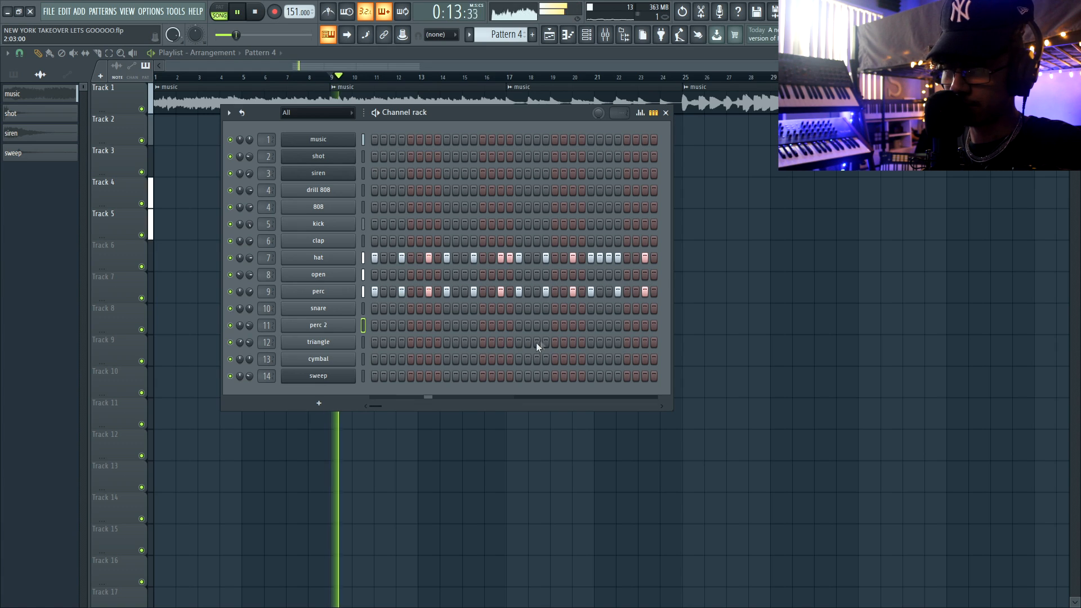
# Add a perc 2 hit on step 27 and a triangle hit on step 17 of Pattern 4, auditioning them from bar 9.
pyautogui.click(608, 326)
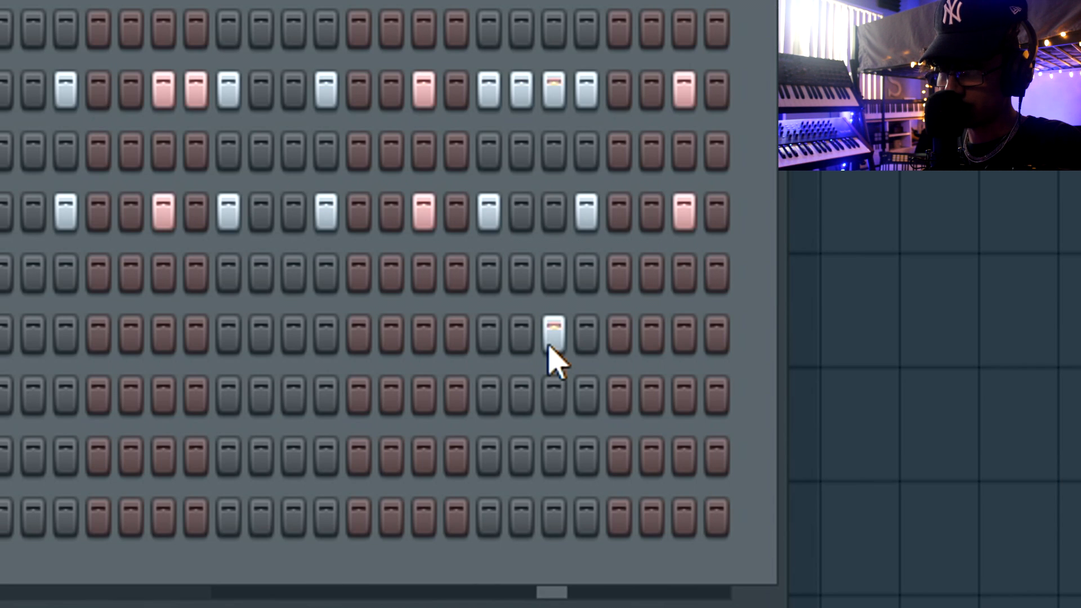
pyautogui.press('space')
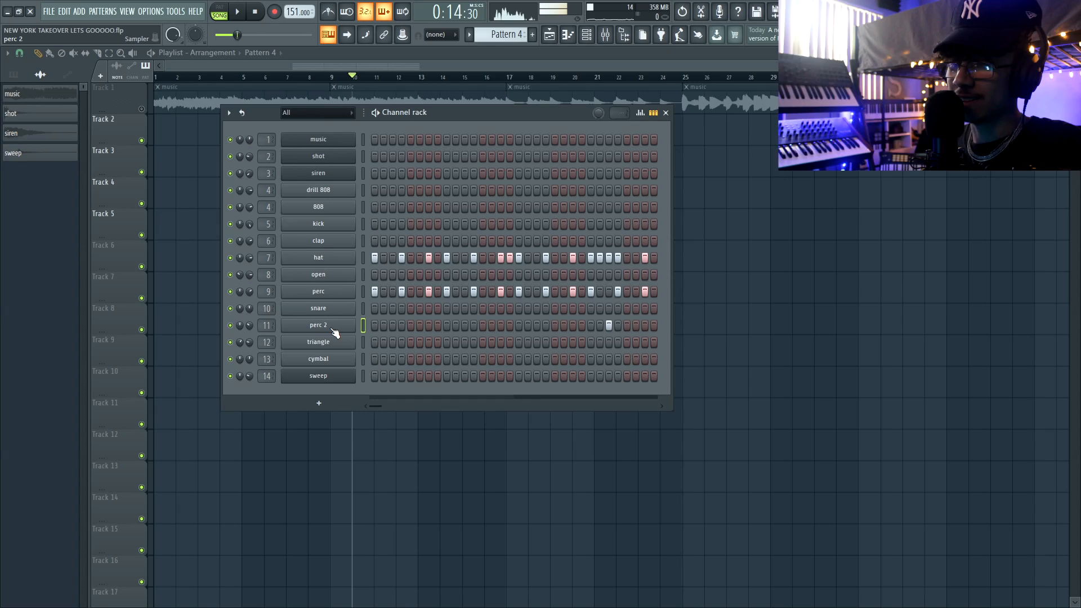
pyautogui.click(333, 331)
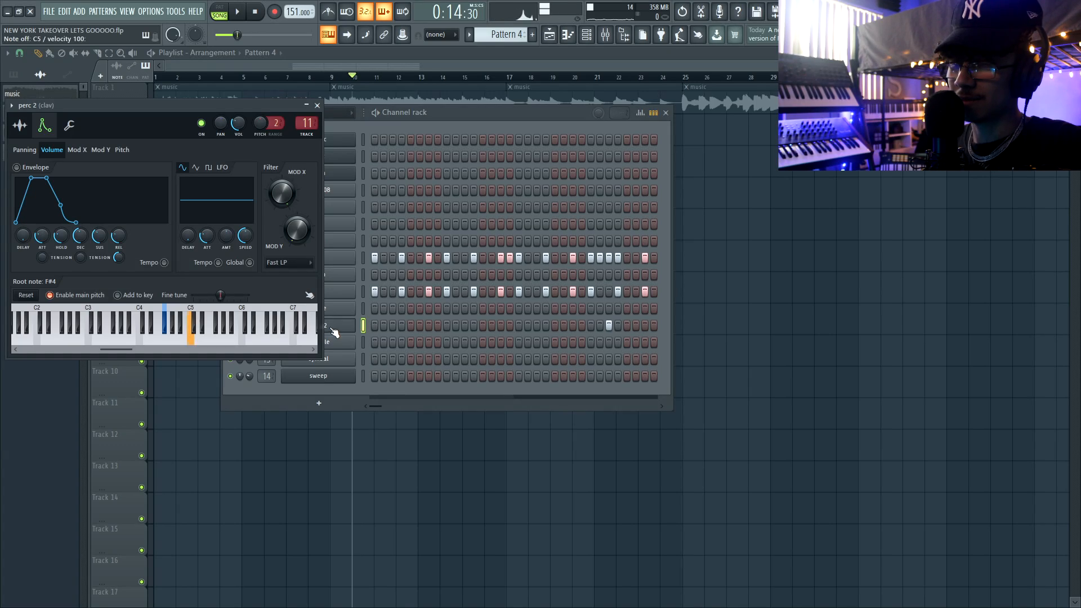
pyautogui.click(317, 105)
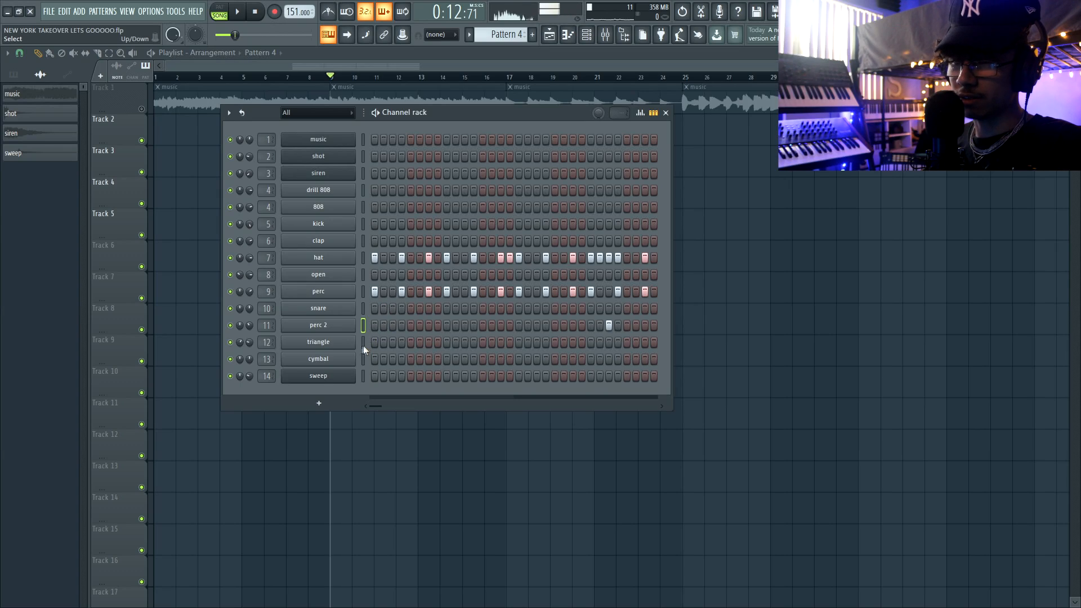
pyautogui.press('space')
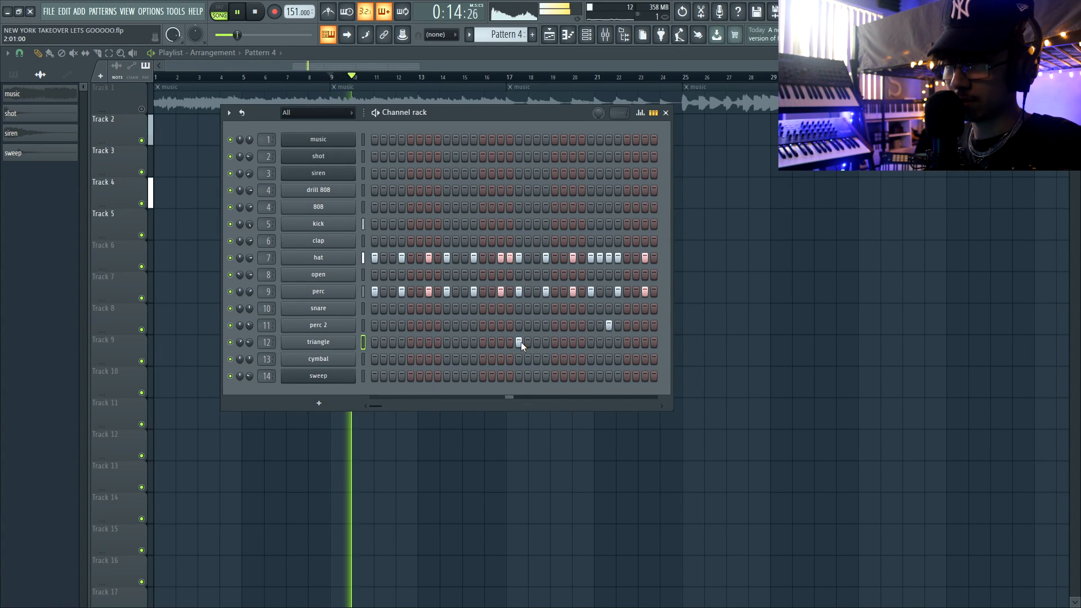
pyautogui.press('space')
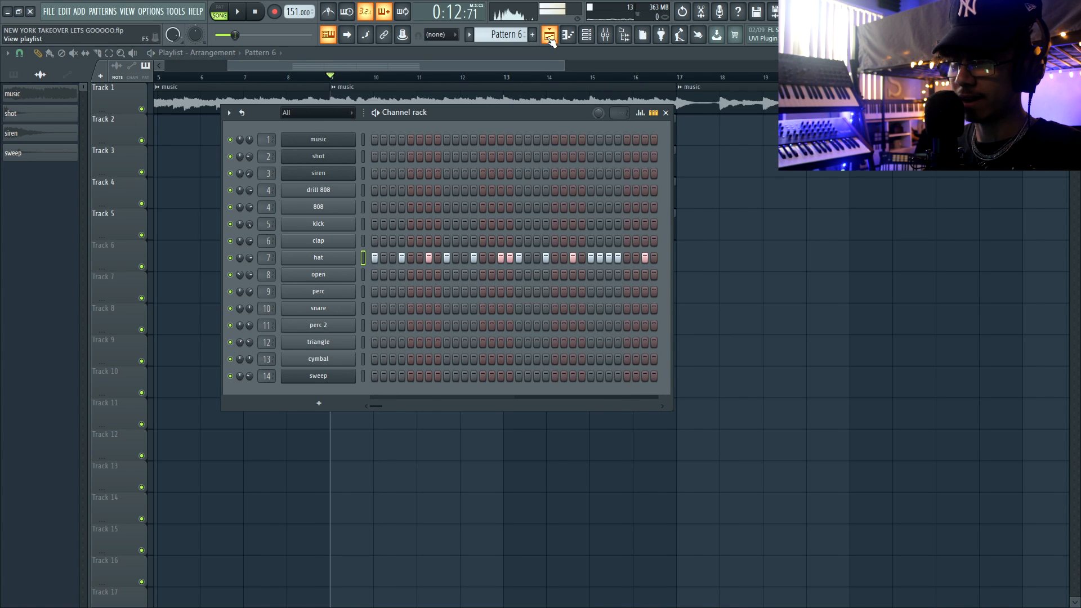
# Insert a new playlist track above the Pattern 4 clips and place Pattern 6 on it at bar 9.
pyautogui.click(550, 36)
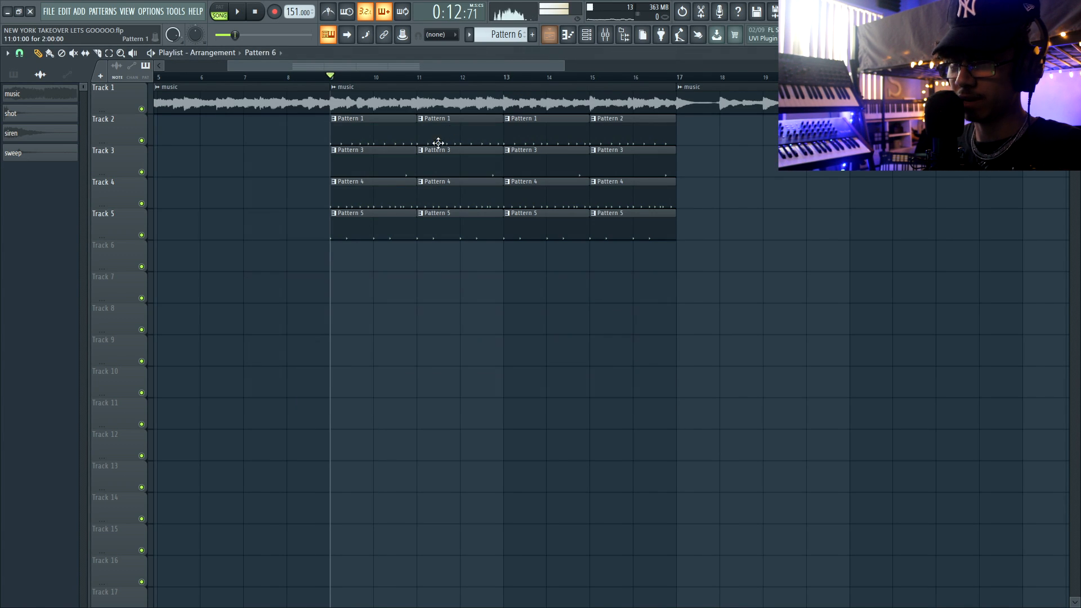
pyautogui.rightClick(137, 188)
pyautogui.click(164, 405)
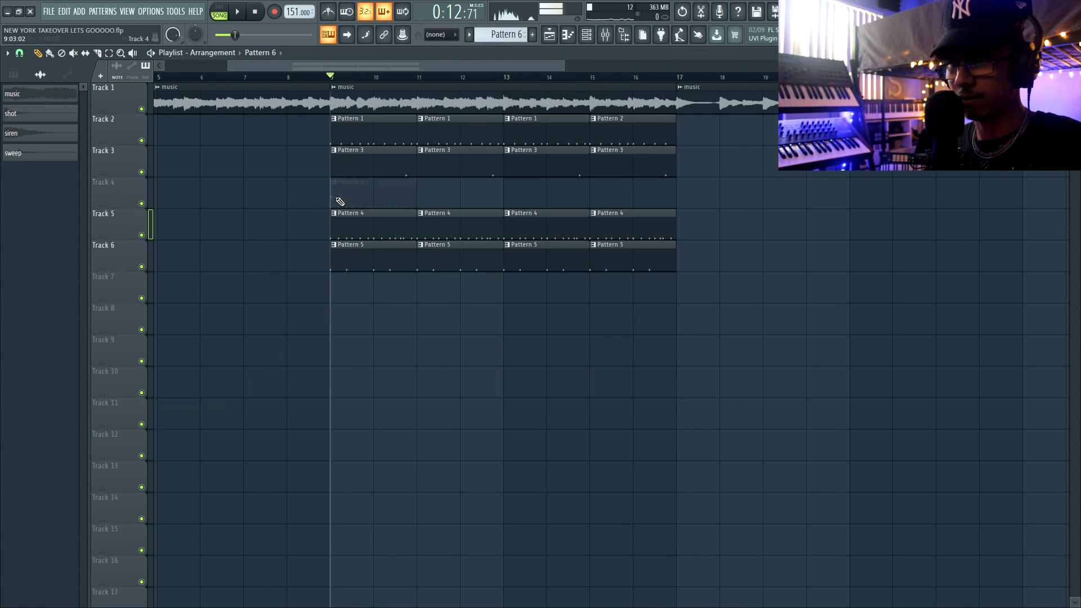
pyautogui.click(339, 201)
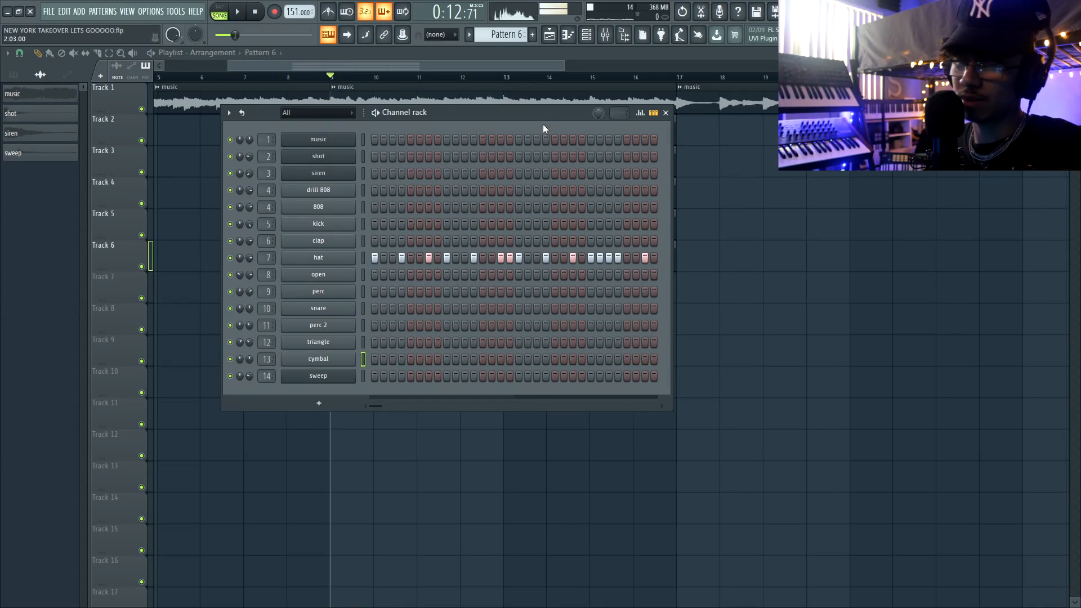
# Create Pattern 7 with a cymbal hit on step 1 and place it on Track 7 at bar 9.
pyautogui.click(532, 38)
pyautogui.click(375, 360)
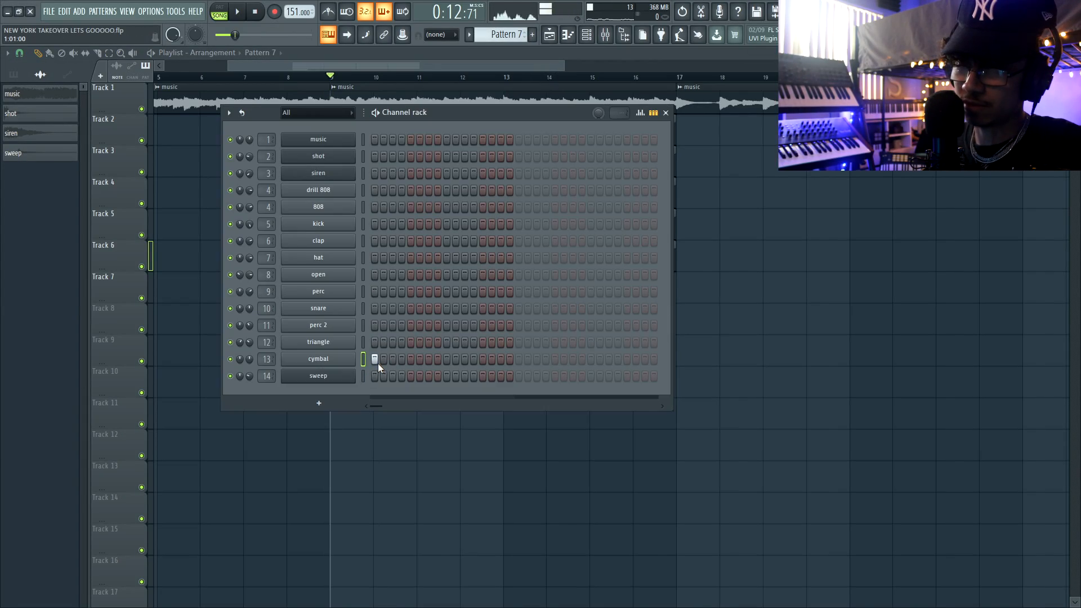
pyautogui.press('space')
pyautogui.press('F6')
pyautogui.press('space')
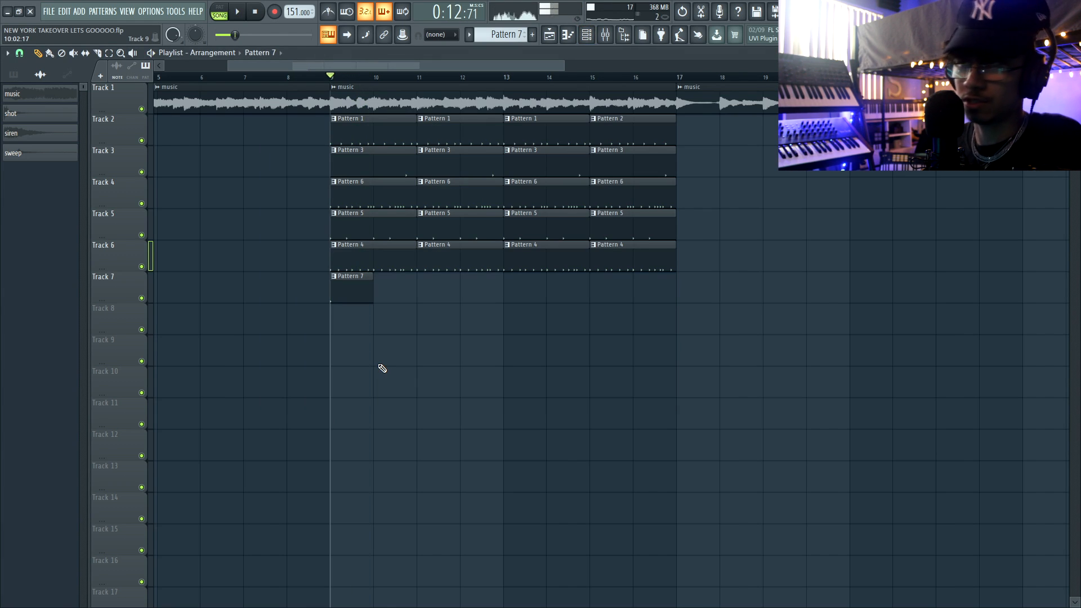
# Move the playhead to bar 16 and add a cymbal hit on step 13 of the new Pattern 8.
pyautogui.click(635, 78)
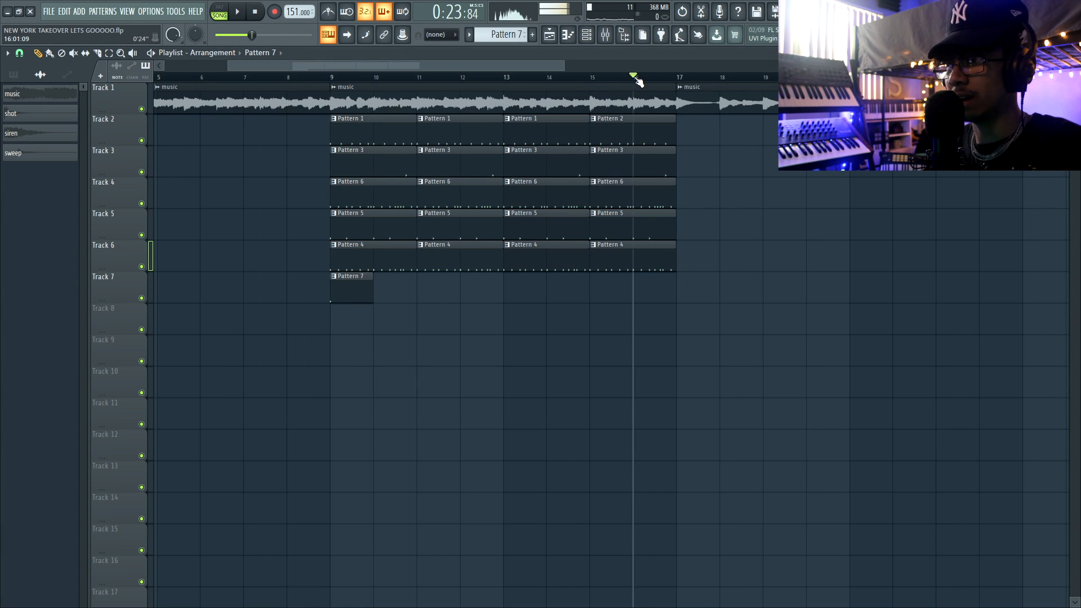
pyautogui.press('F6')
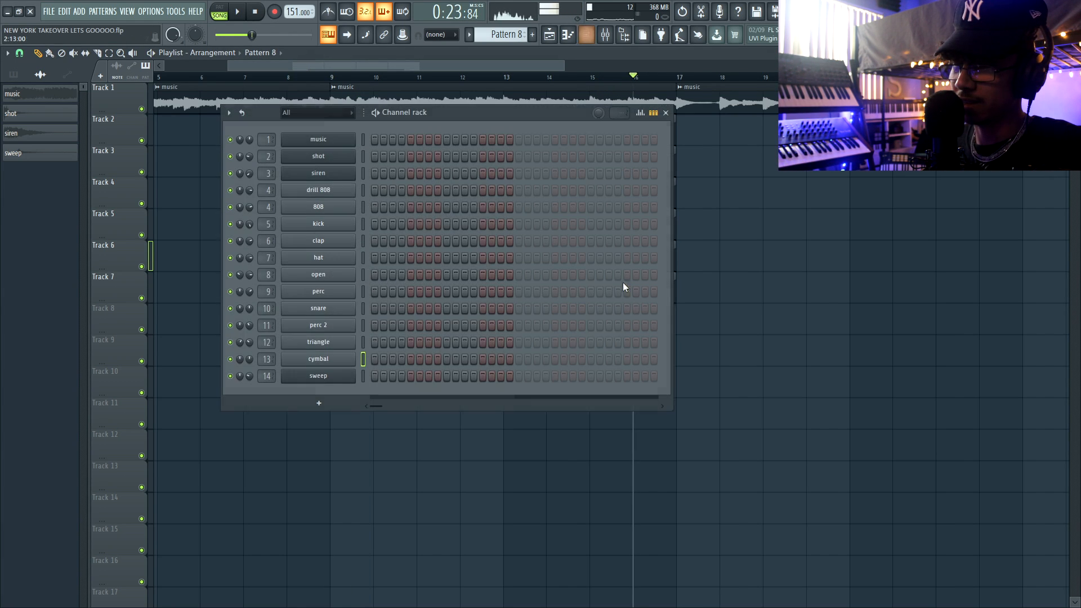
pyautogui.press('space')
pyautogui.click(483, 359)
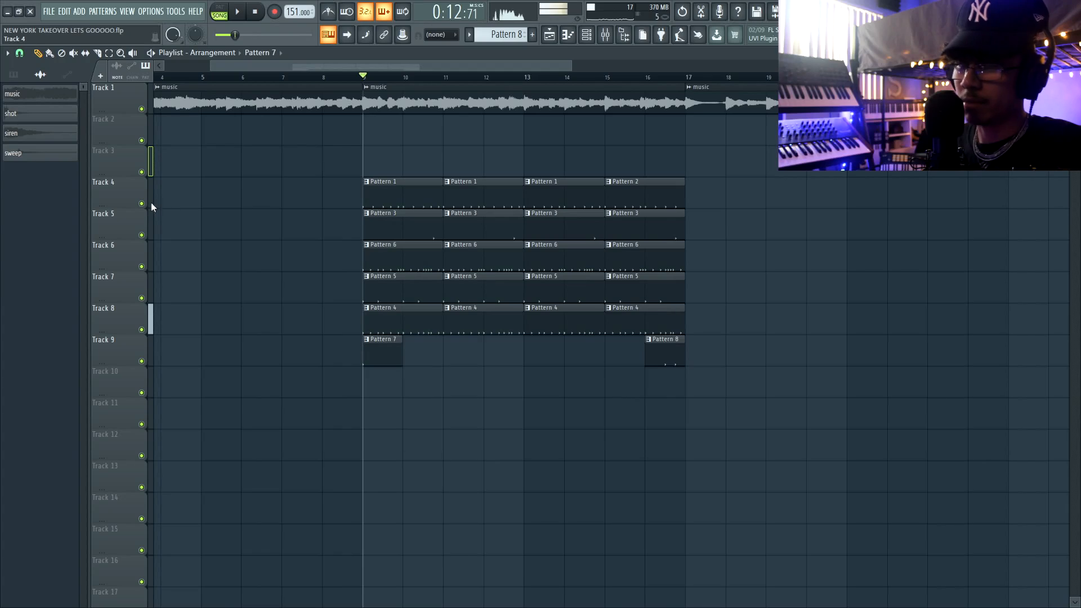
# Mute Track 4 with the kick patterns and place a new Pattern 9 on Track 3 at bar 9.
pyautogui.click(142, 204)
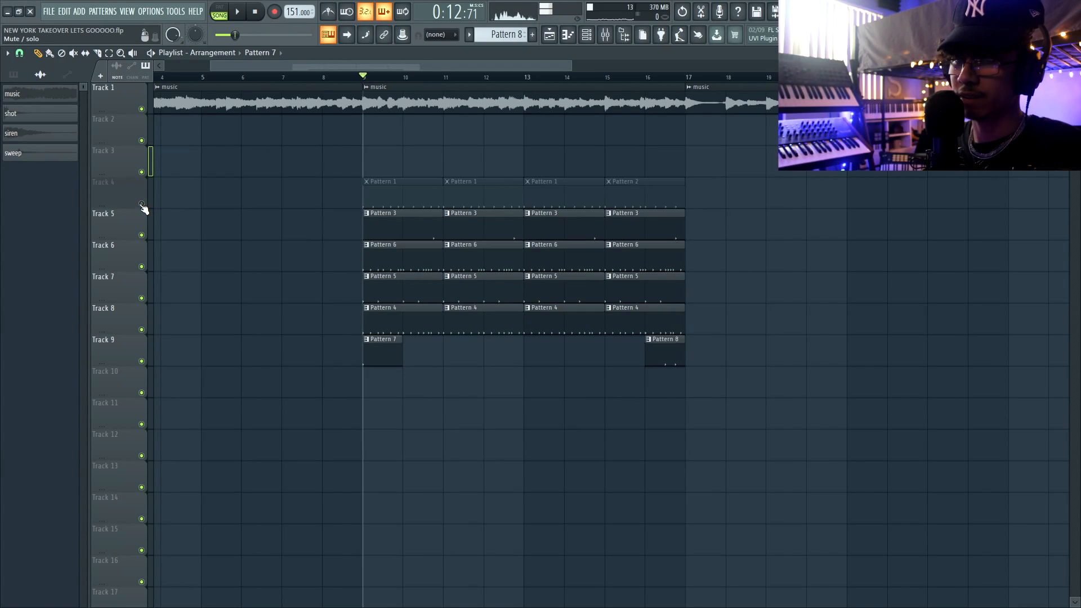
pyautogui.click(533, 35)
pyautogui.moveTo(383, 138); pyautogui.dragTo(396, 157)
# Open the drill 808 piano roll, shrink its control lane, and place a B4 note at bar 1.
pyautogui.press('F7')
pyautogui.moveTo(410, 223); pyautogui.dragTo(438, 551)
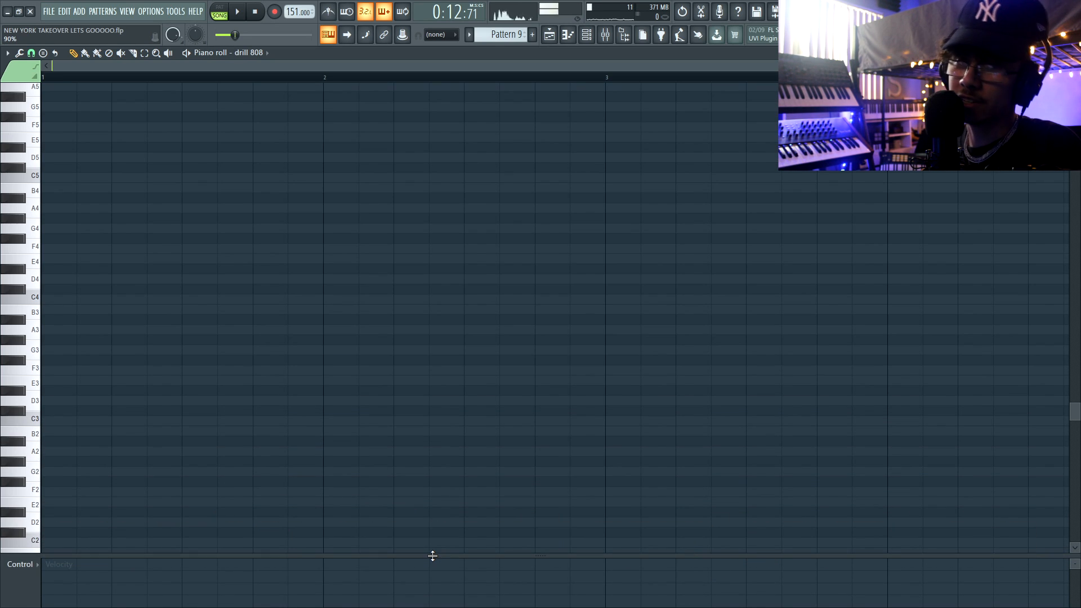
pyautogui.click(28, 296)
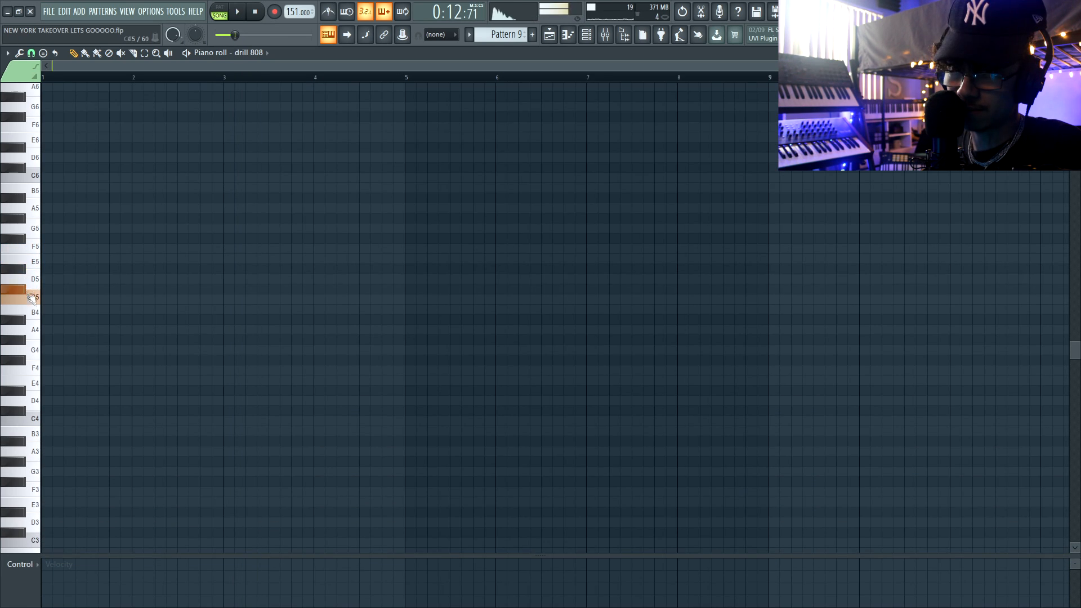
pyautogui.click(34, 314)
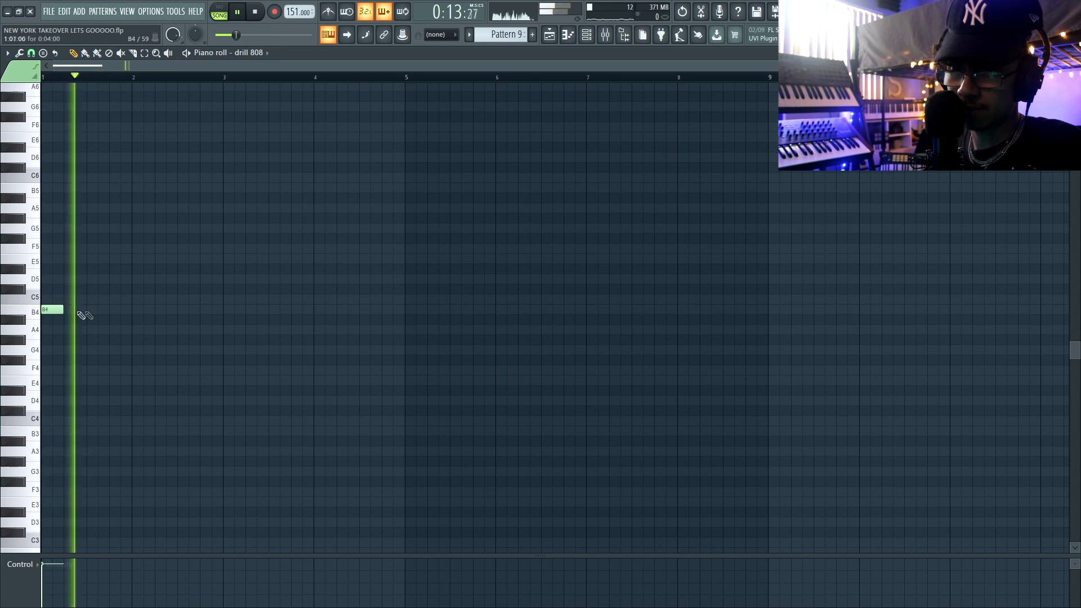
# Add drill 808 notes C#6 at bar 3 and D#6 at bar 4, and repeat the three-note line from bar 5.
pyautogui.scroll(4, 197, 259)
pyautogui.click(225, 249)
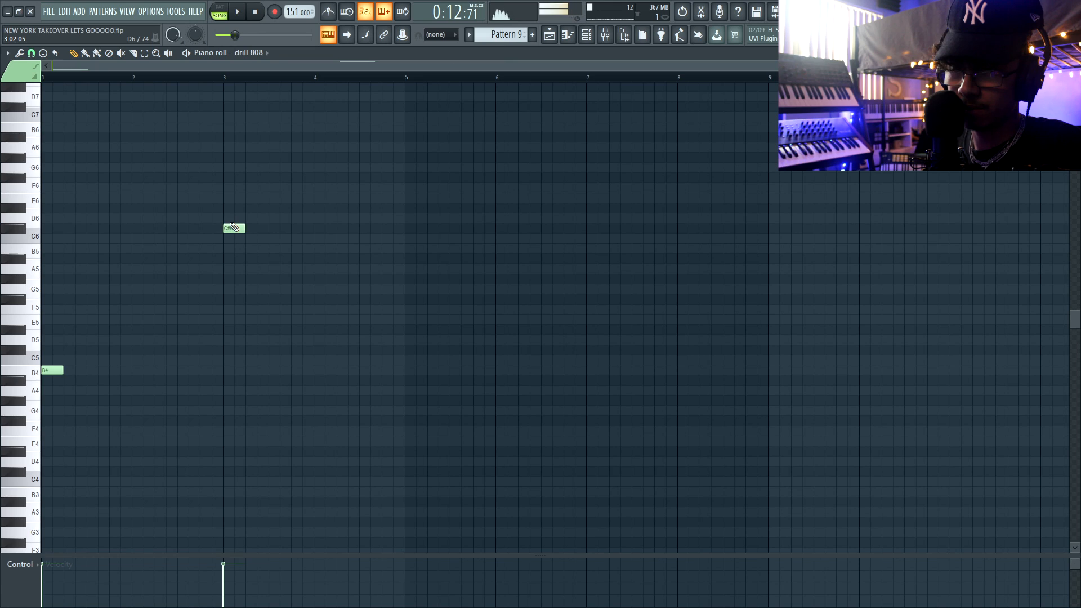
pyautogui.press('space')
pyautogui.click(324, 209)
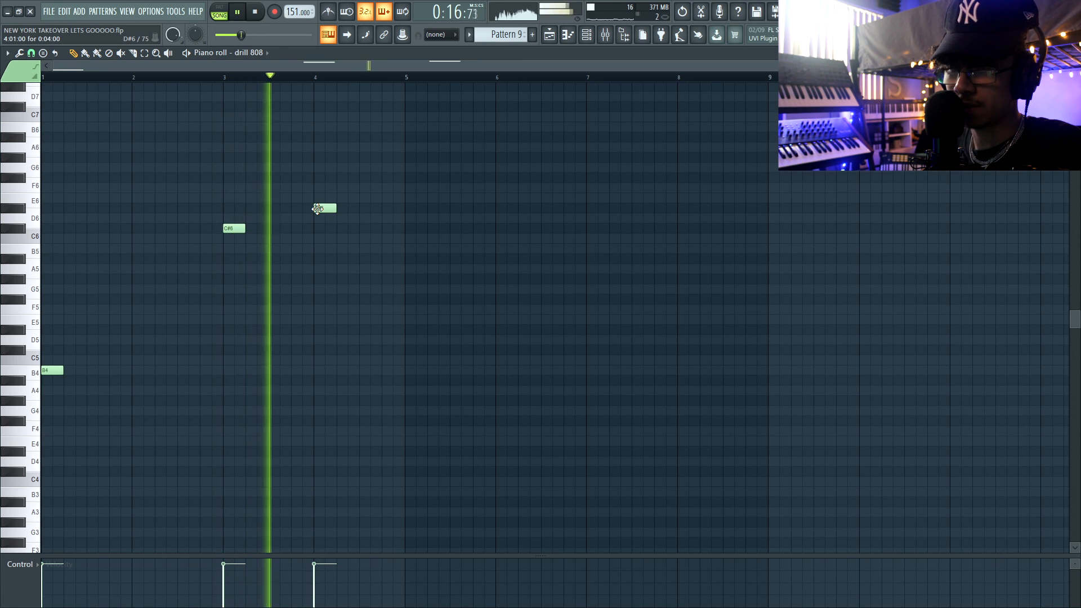
pyautogui.press('space')
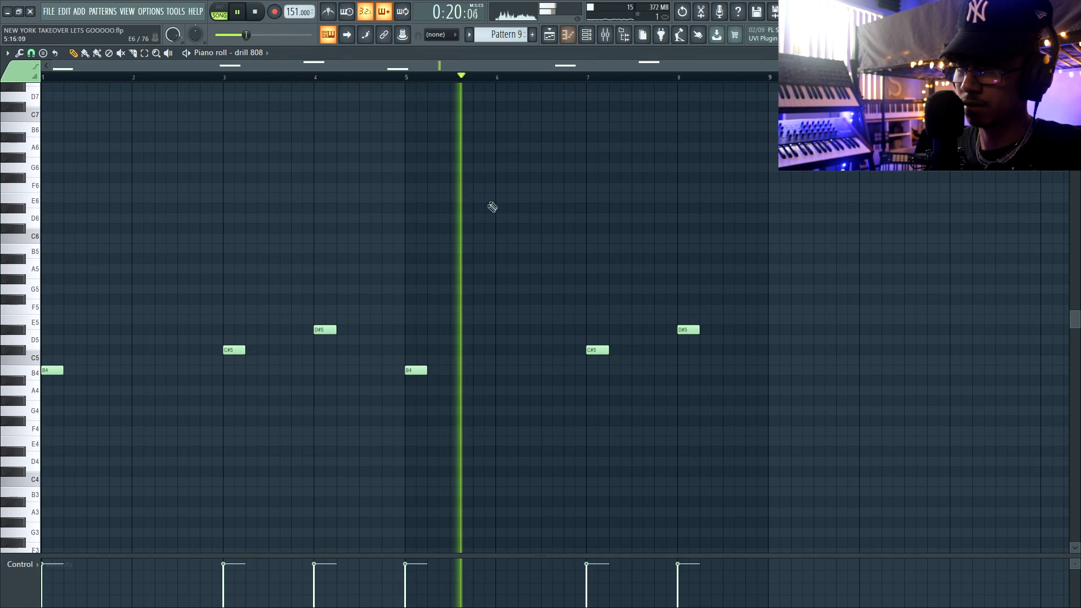
# Lower the C#6 and D#6 drill 808 notes by one octave and delete the D#5 note at bar 8.
pyautogui.scroll(-1, 492, 207)
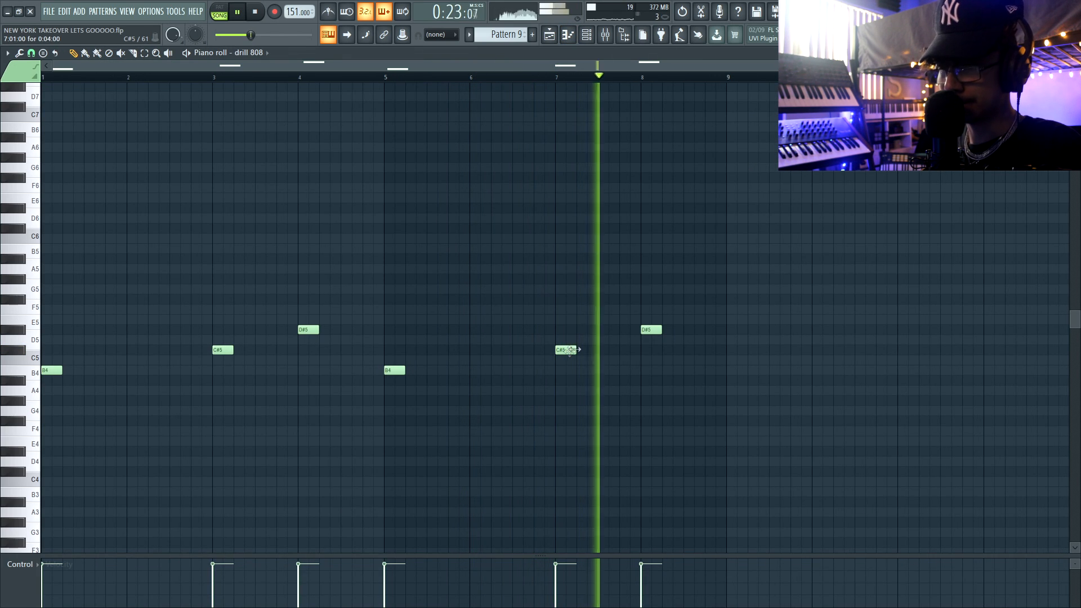
pyautogui.press('space')
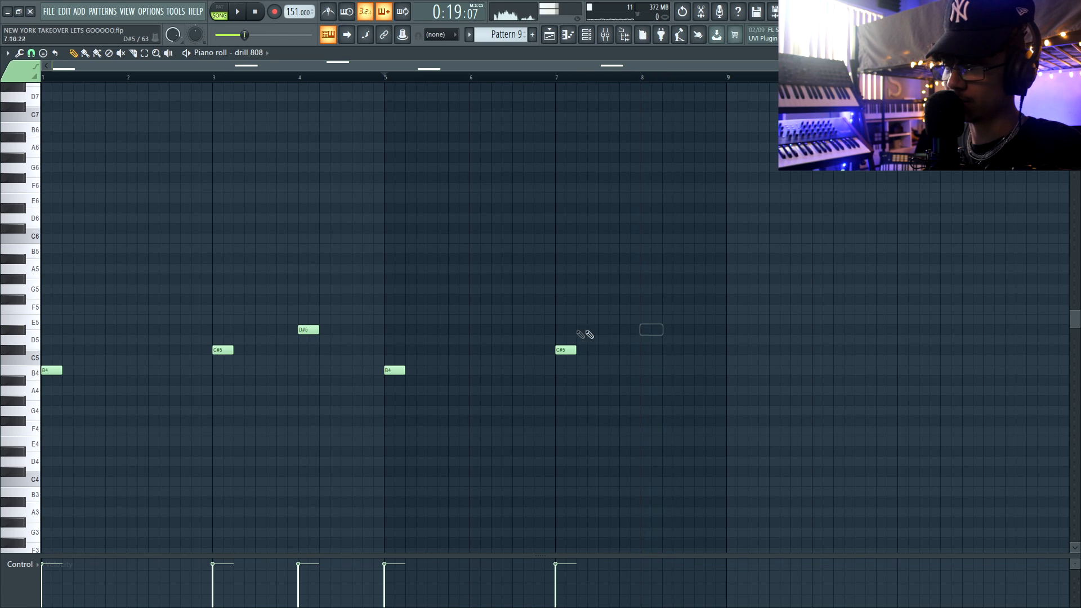
# Add a C#5 note at bar 8 of the drill 808 line and play the pattern from bar 7.
pyautogui.click(557, 77)
pyautogui.press('space')
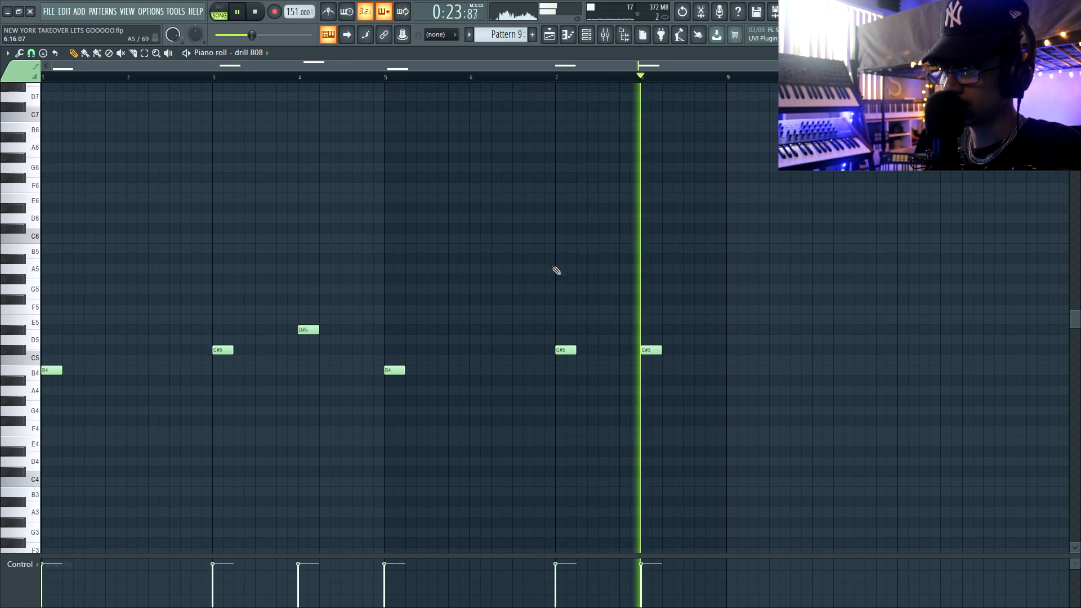
pyautogui.press('space')
# Reopen the Pattern 9 808 notes and add a run of four short B4 notes in the second half of bar 2.
pyautogui.press('F5')
pyautogui.doubleClick(398, 162)
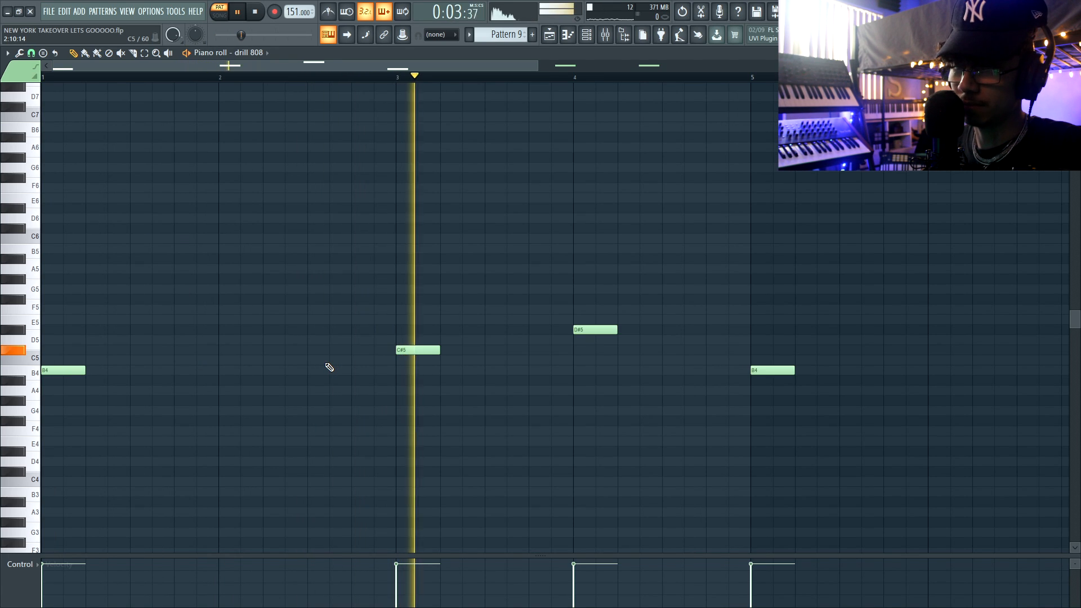
pyautogui.press('space')
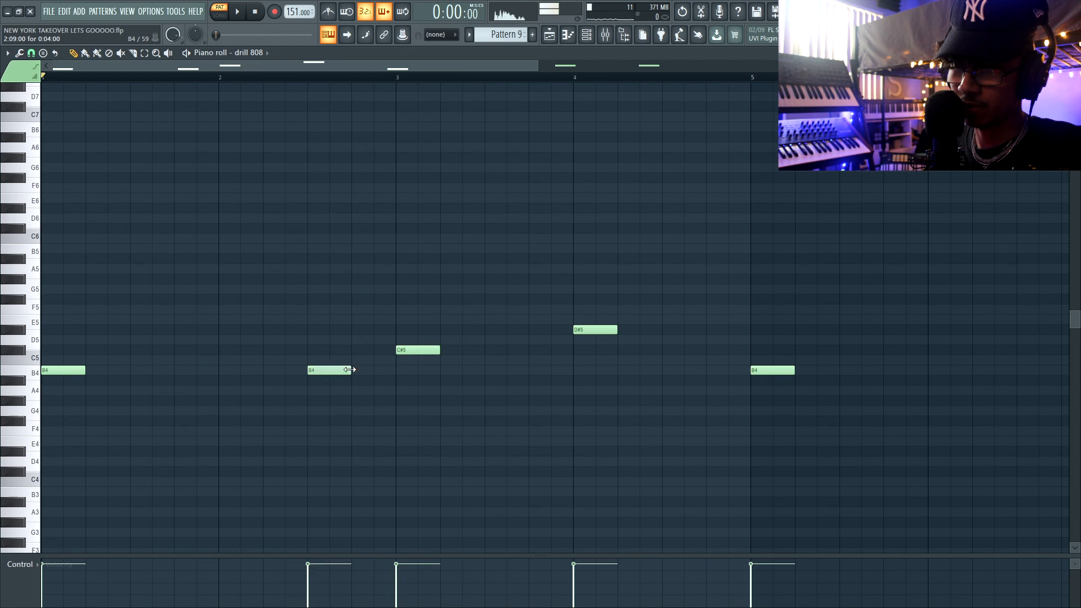
pyautogui.click(336, 371)
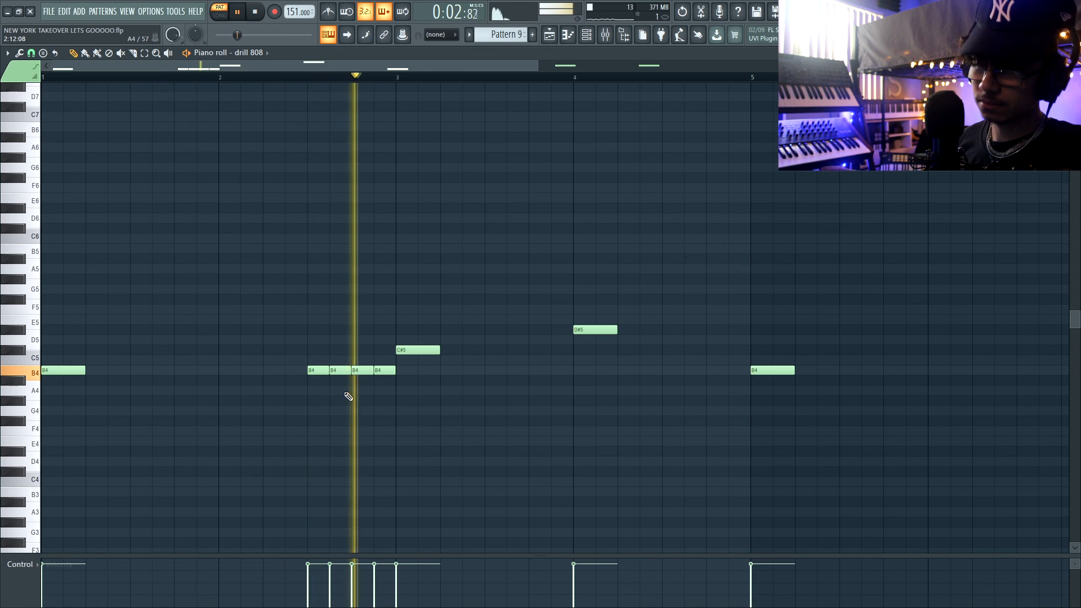
pyautogui.press('space')
pyautogui.moveTo(334, 360); pyautogui.dragTo(397, 397)
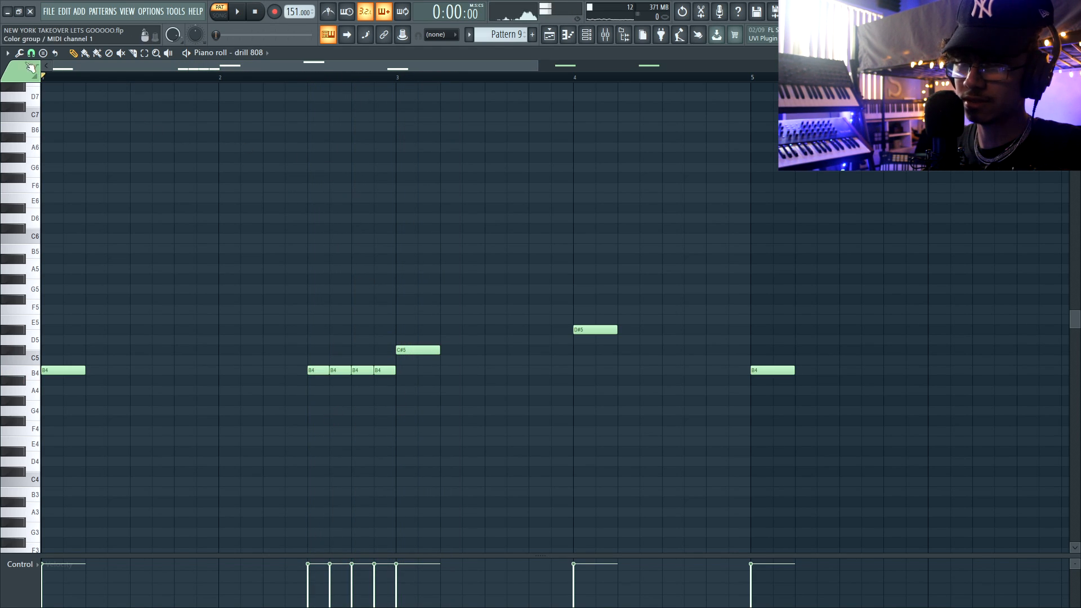
# Add descending A#5, G#5 and F#5 notes over the last three B4 notes before bar 3, and audition them.
pyautogui.click(355, 218)
pyautogui.press('space')
pyautogui.press('space')
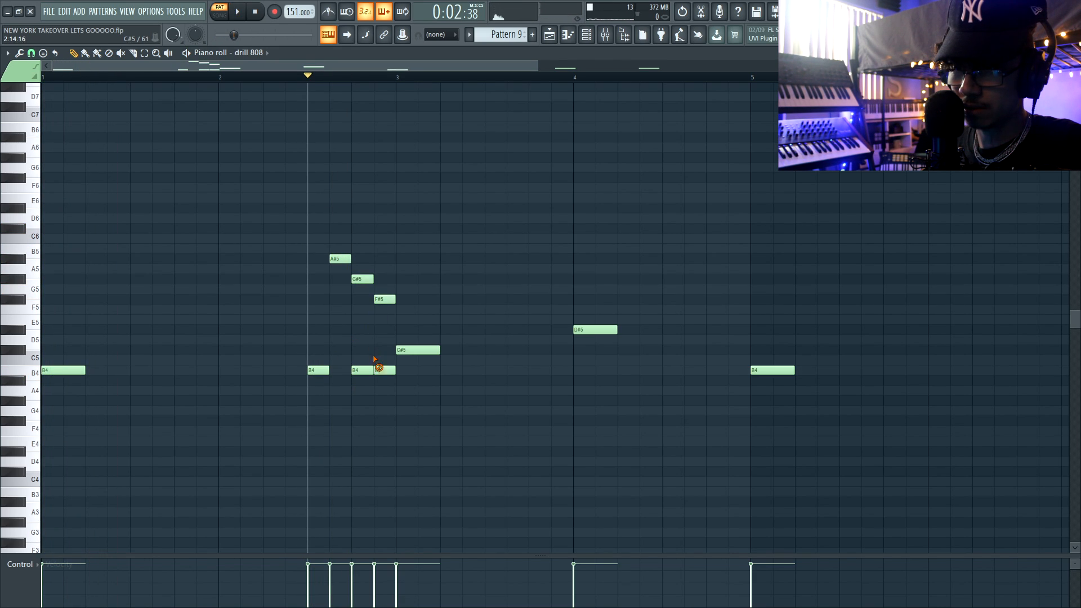
pyautogui.press('space')
pyautogui.press('space')
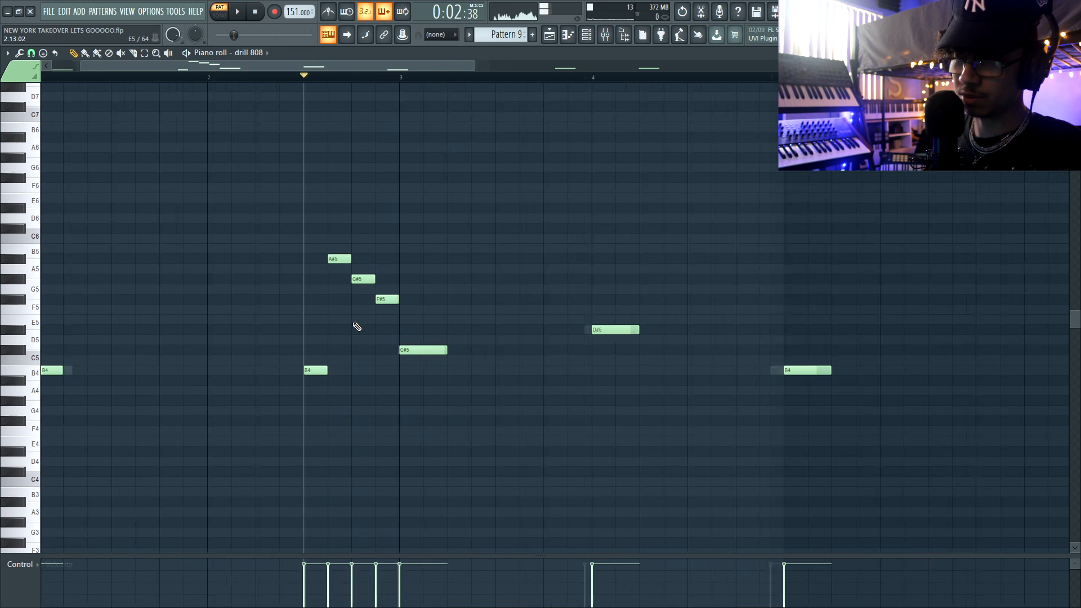
# Turn the A#5, G#5 and F#5 notes into short slide notes above the full four-note B4 run.
pyautogui.scroll(2, 357, 327)
pyautogui.press('space')
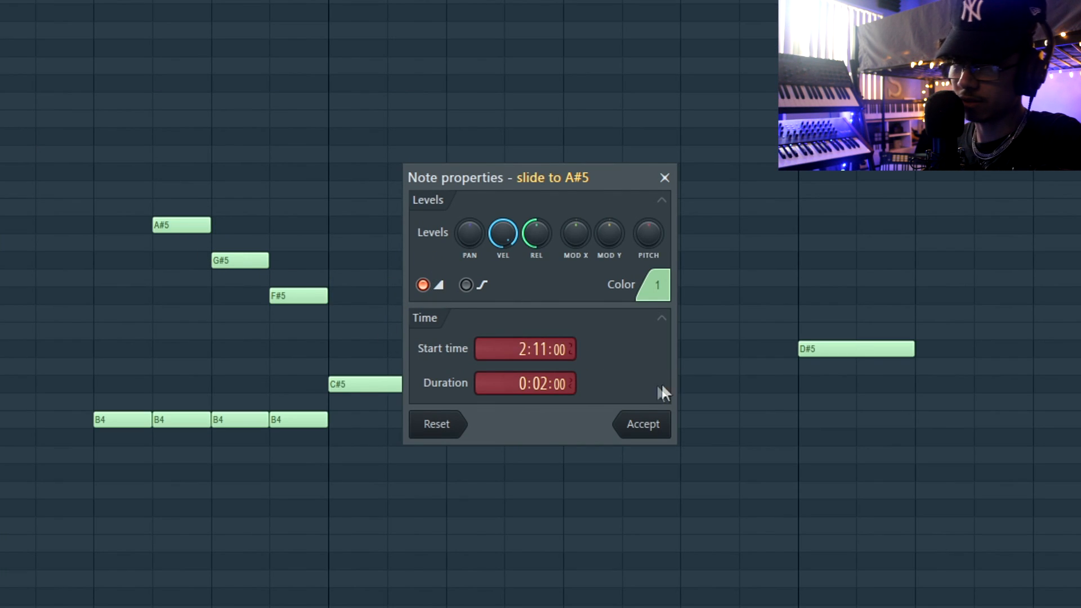
pyautogui.click(642, 424)
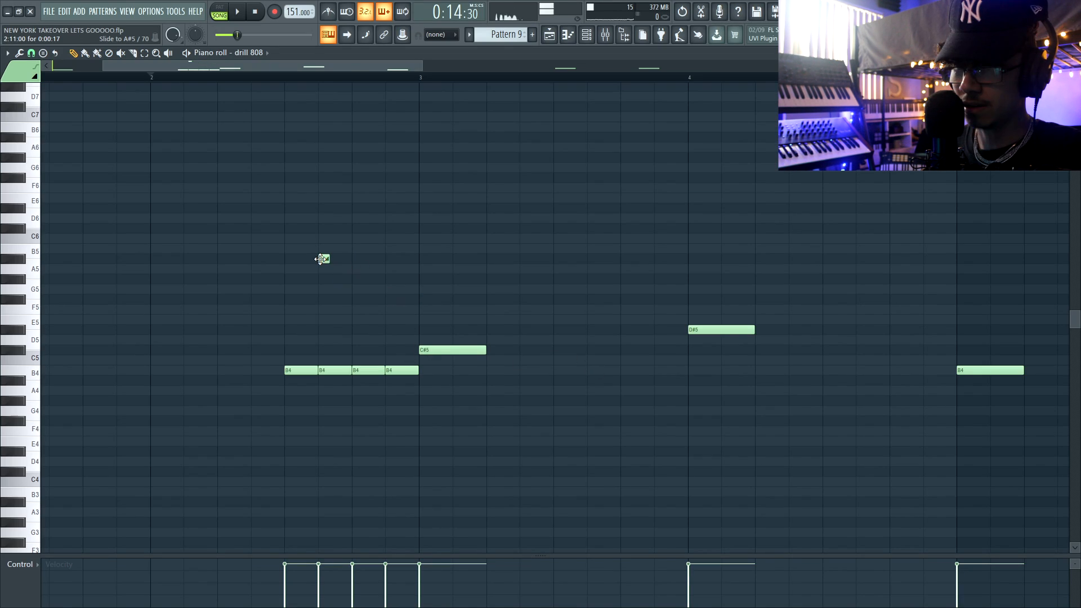
pyautogui.press('space')
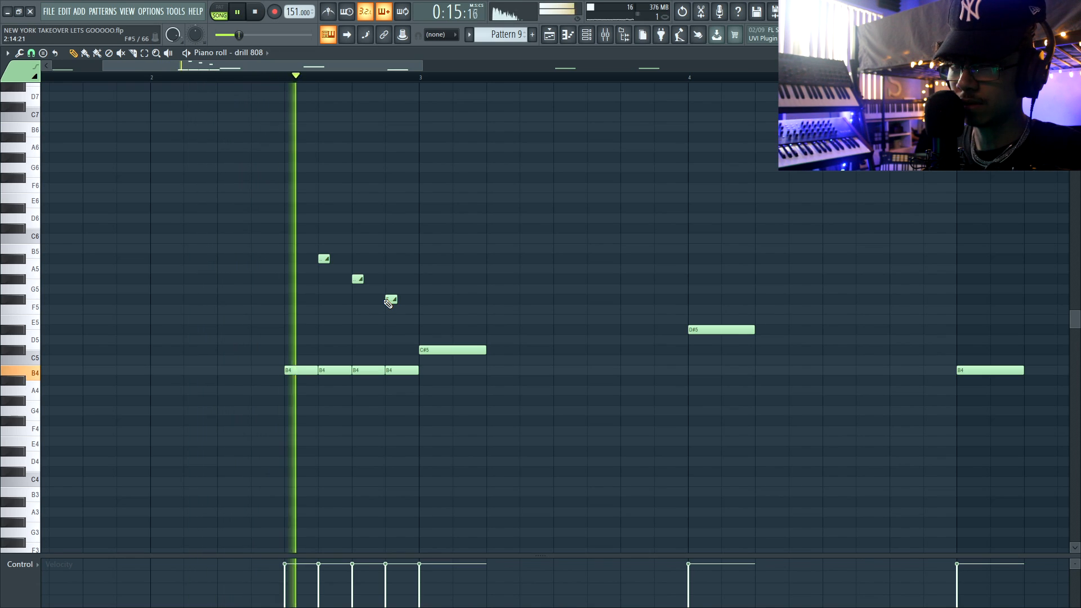
pyautogui.moveTo(321, 249); pyautogui.dragTo(406, 311)
pyautogui.press('space')
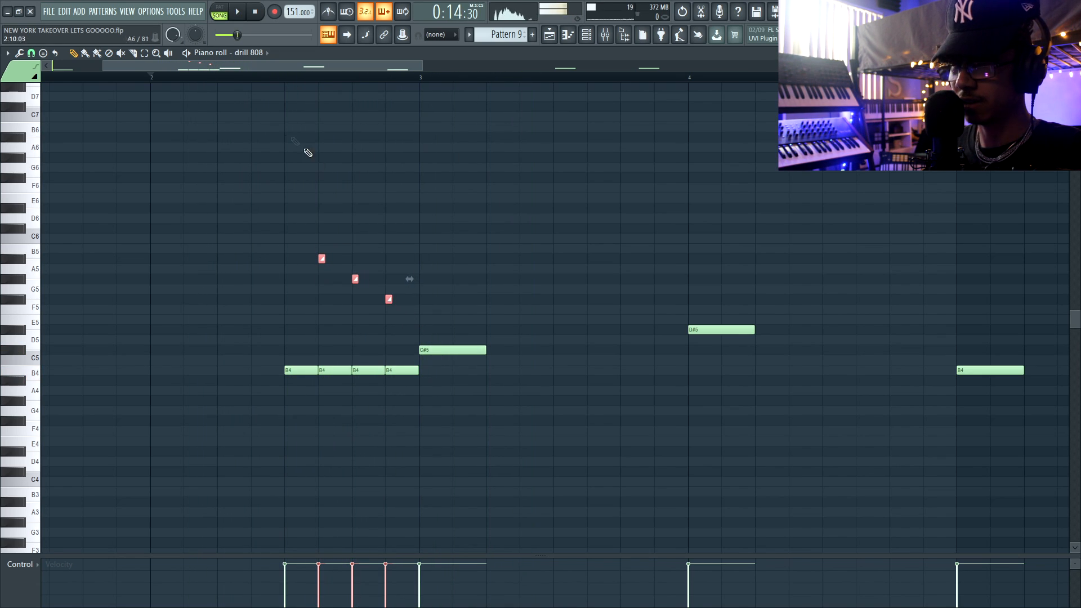
# Nudge the three slide notes slightly after the starts of their B4 notes and audition the run.
pyautogui.click(285, 78)
pyautogui.scroll(4, 284, 85)
pyautogui.moveTo(369, 260); pyautogui.dragTo(373, 261)
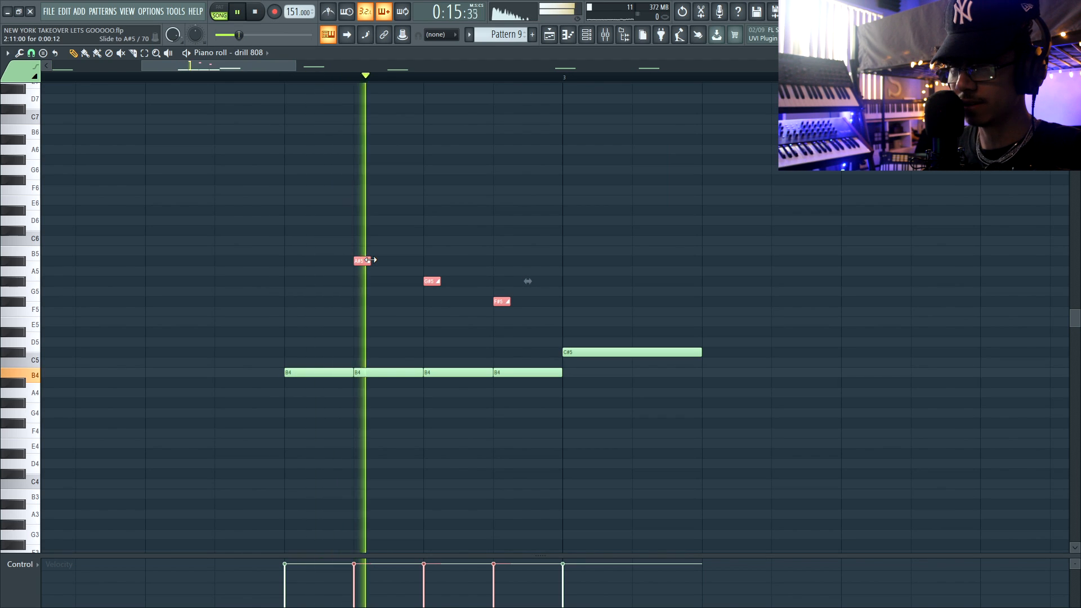
pyautogui.scroll(3, 354, 292)
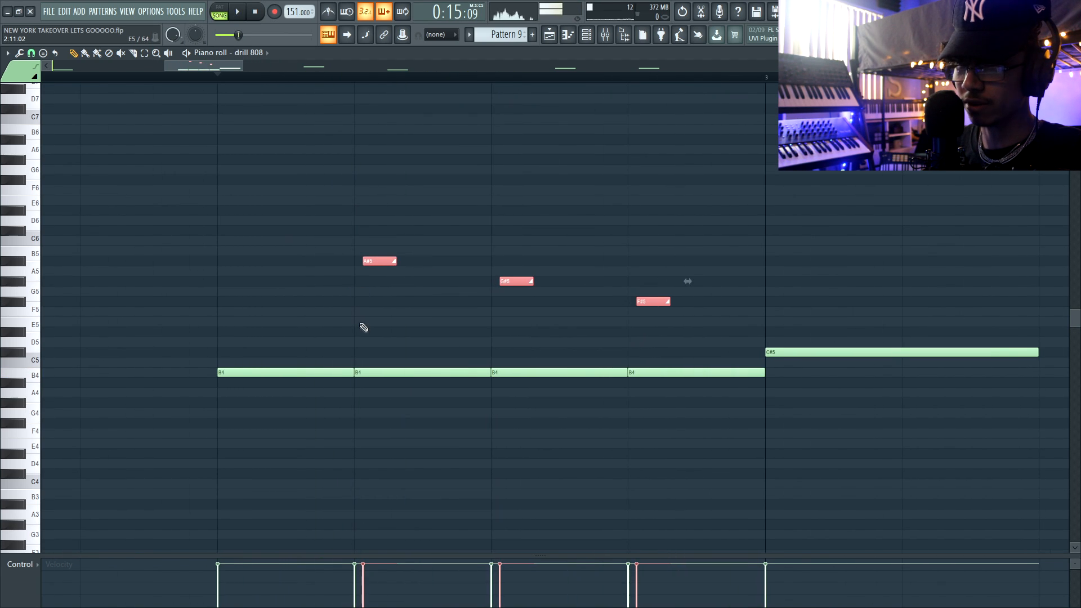
pyautogui.scroll(2, 363, 327)
pyautogui.press('space')
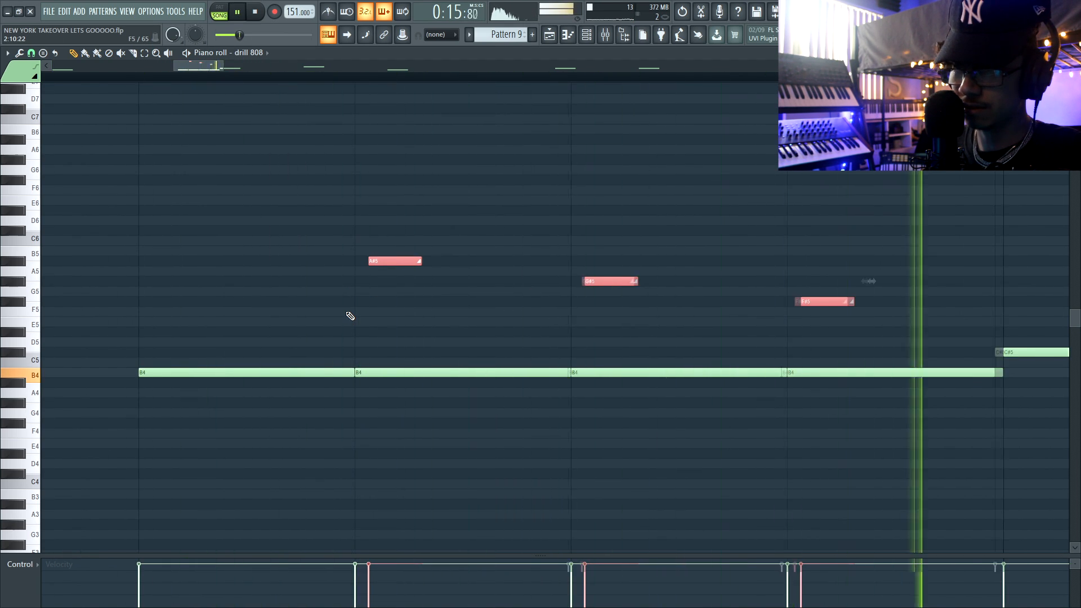
# Add two short C#5 notes just before bar 4 with F#5 and G#5 slide notes above them, and audition.
pyautogui.scroll(-8, 350, 316)
pyautogui.scroll(-3, 351, 316)
pyautogui.scroll(3, 500, 350)
pyautogui.click(476, 352)
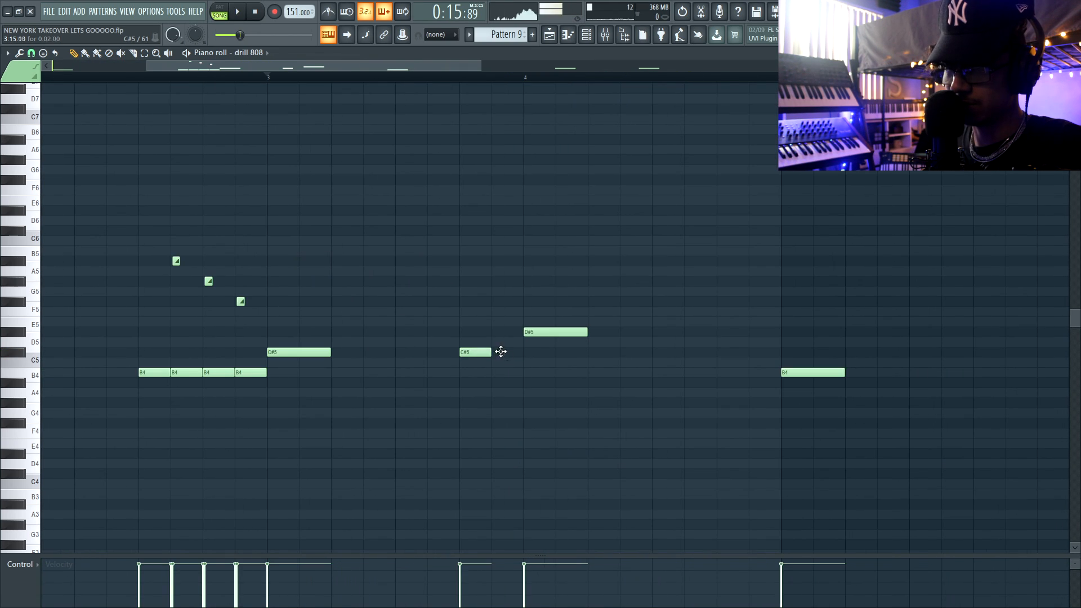
pyautogui.click(499, 352)
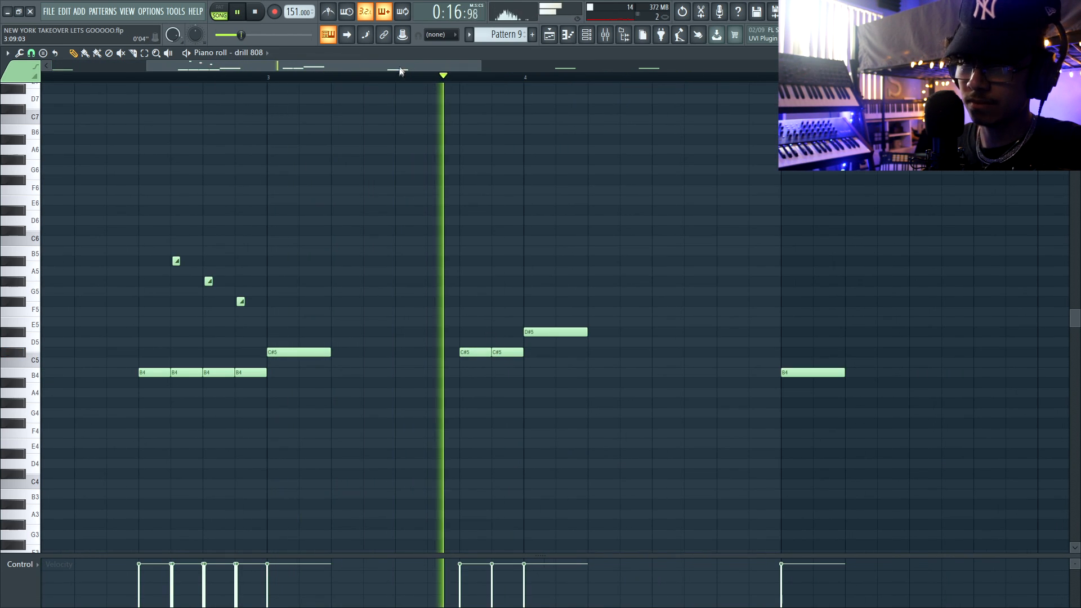
pyautogui.moveTo(407, 66); pyautogui.dragTo(428, 66)
pyautogui.click(397, 303)
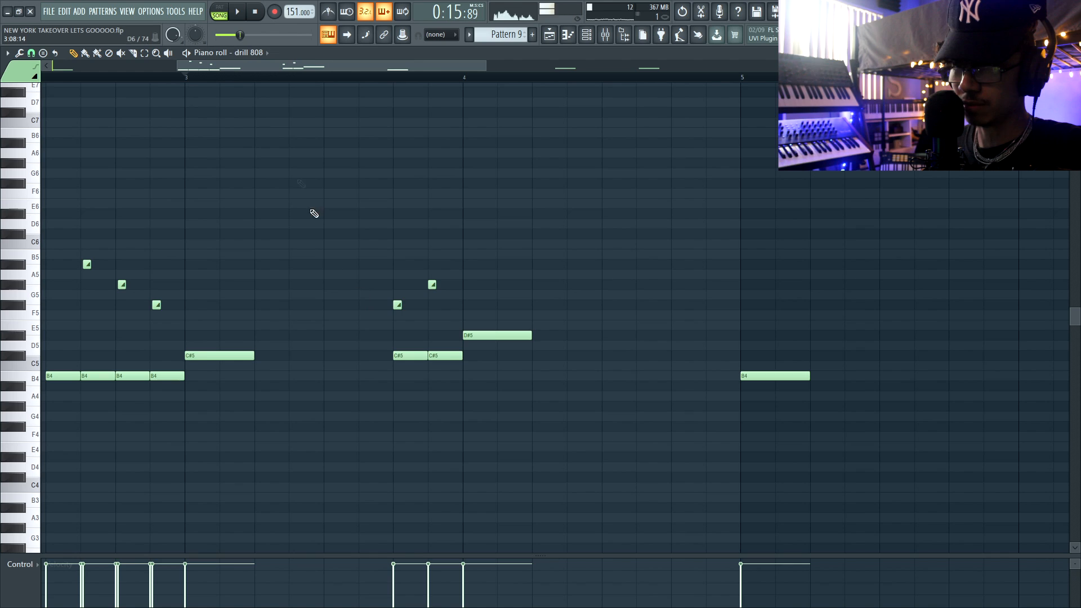
pyautogui.press('space')
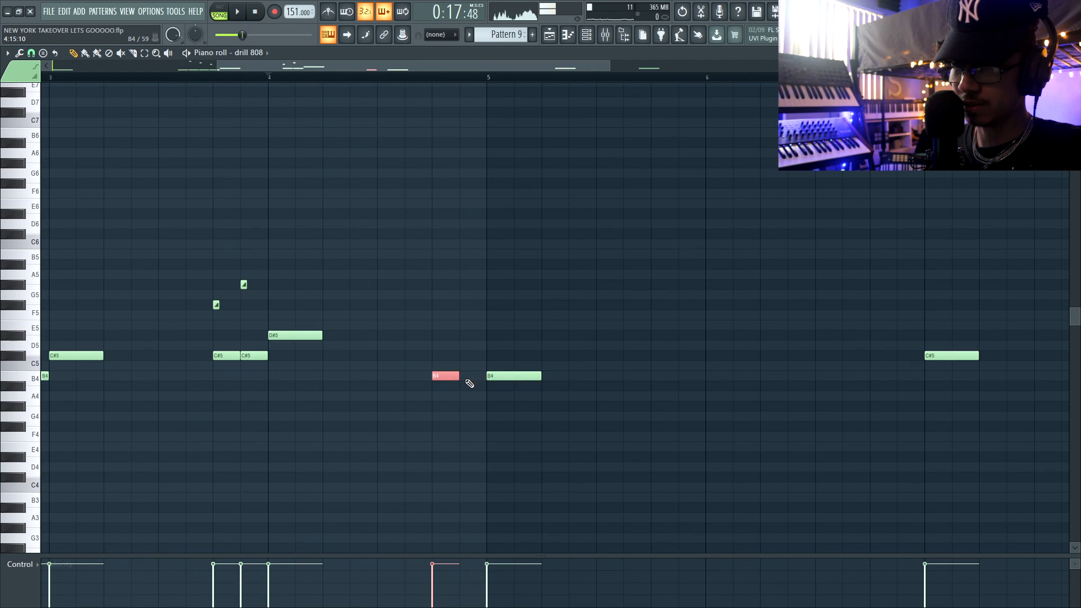
# Add two short B4 notes just before bar 5 with D#6 and C#6 slide notes above them.
pyautogui.click(469, 384)
pyautogui.press('space')
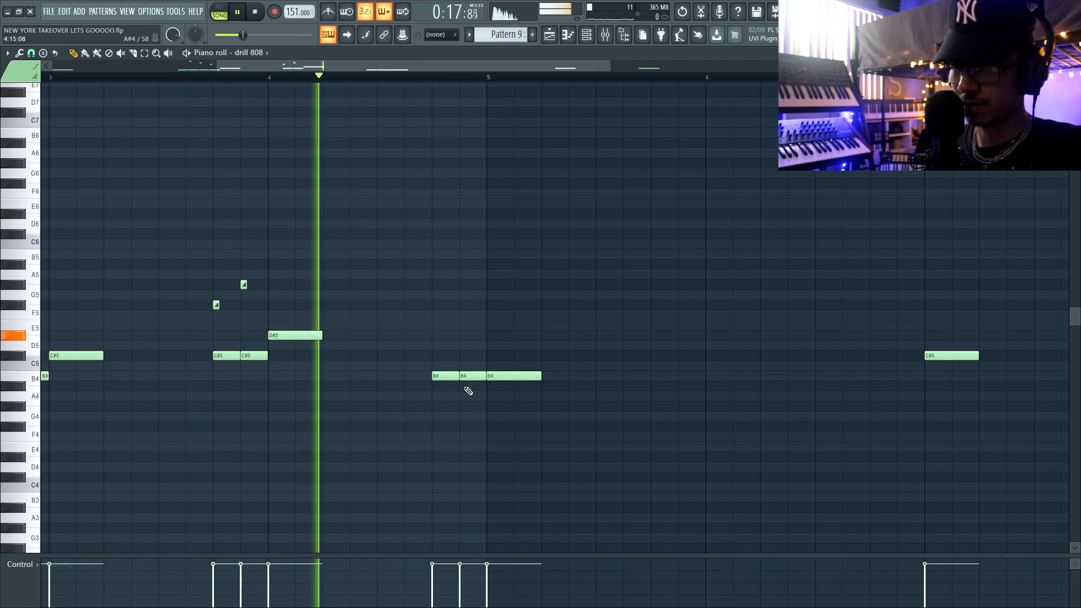
pyautogui.press('space')
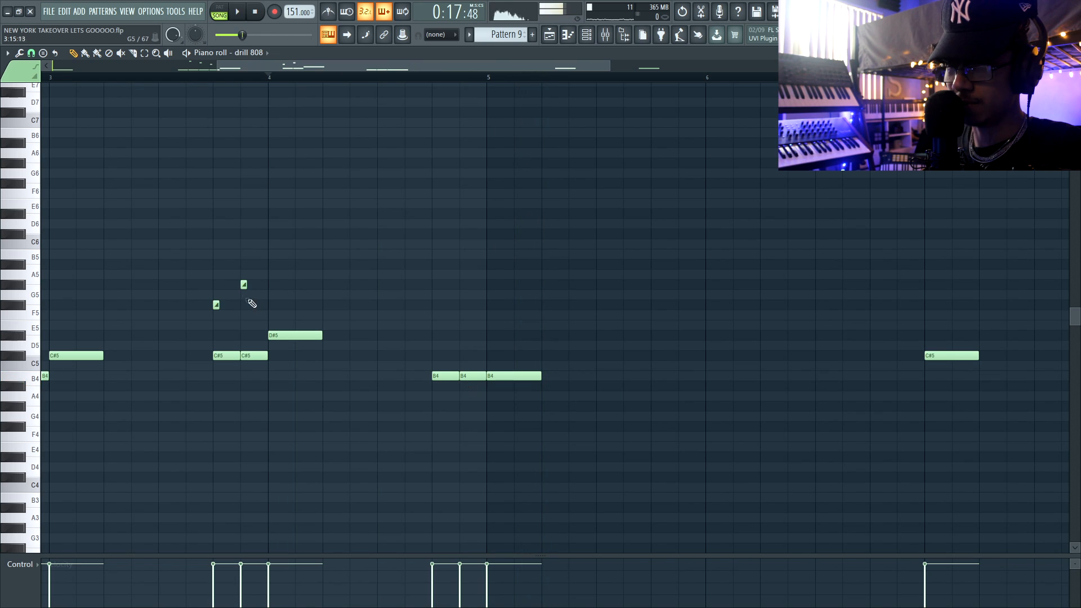
pyautogui.click(435, 214)
pyautogui.click(463, 233)
pyautogui.press('space')
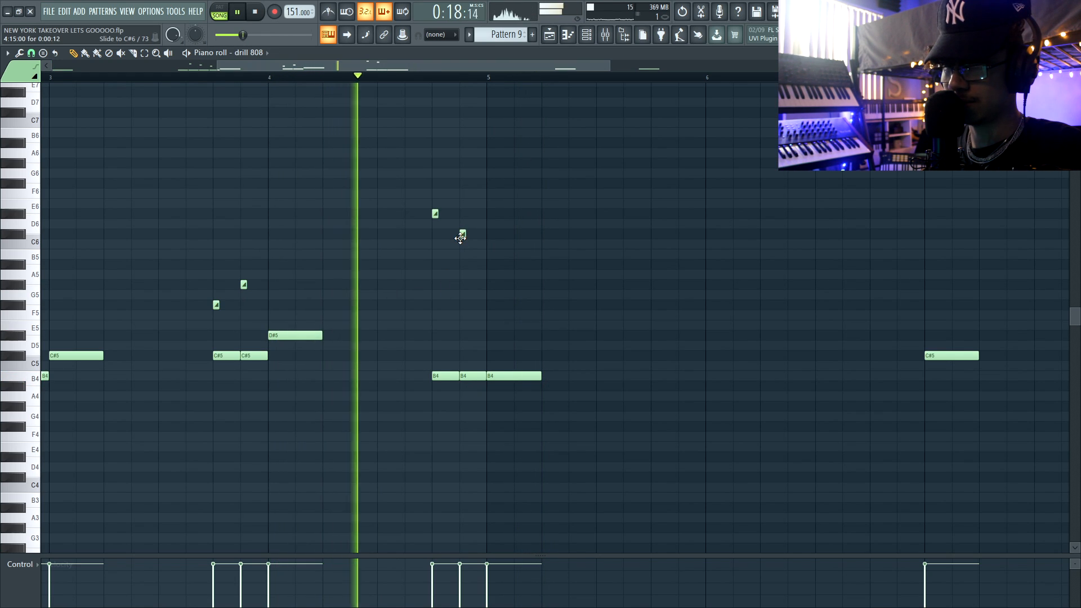
# Raise the short note pair before bar 5 to D#5, and replace everything from bar 5 with a copy of the first four bars.
pyautogui.moveTo(725, 322); pyautogui.dragTo(392, 433)
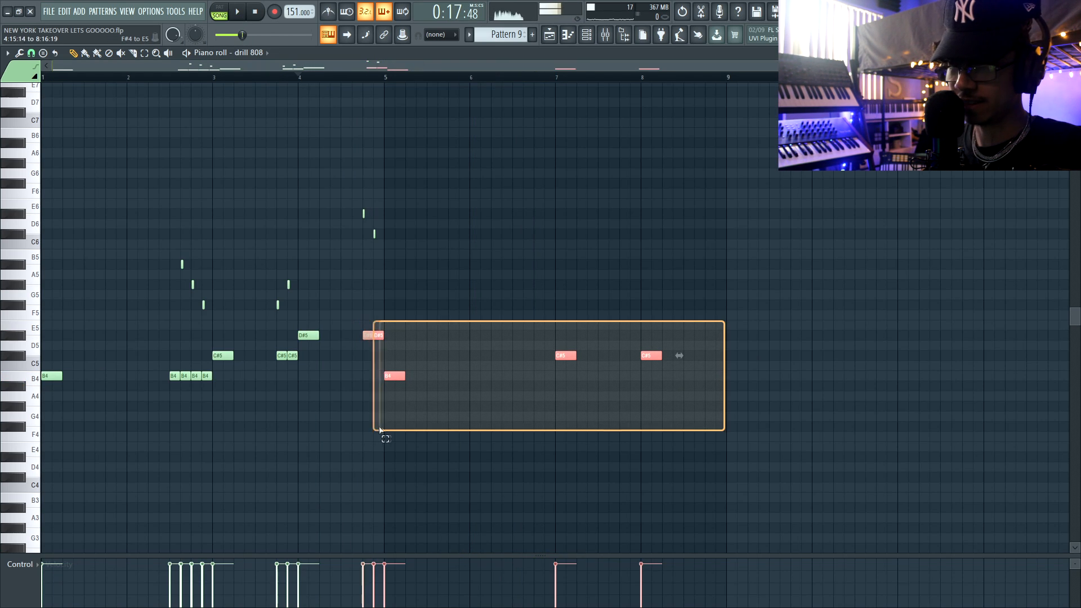
pyautogui.press('Delete')
pyautogui.hotkey('ctrl', 'a')
pyautogui.hotkey('ctrl', 'b')
pyautogui.hotkey('ctrl', 'd')
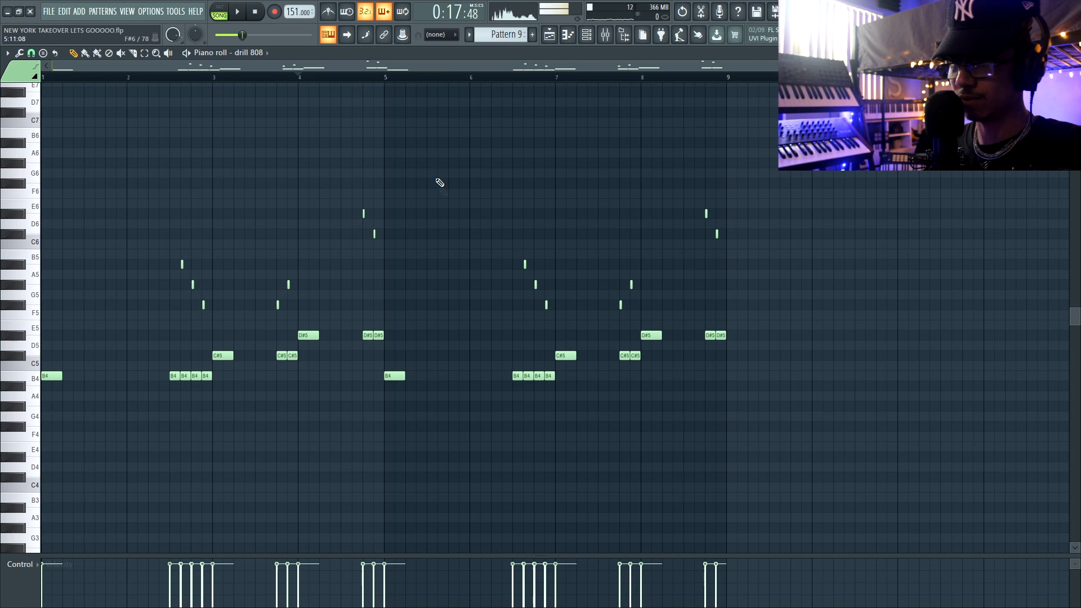
pyautogui.click(386, 77)
pyautogui.press('space')
# Lower the D#5 notes in bar 8 to C#5 and raise the F#5 slide note before bar 8 to C#6.
pyautogui.scroll(4, 732, 271)
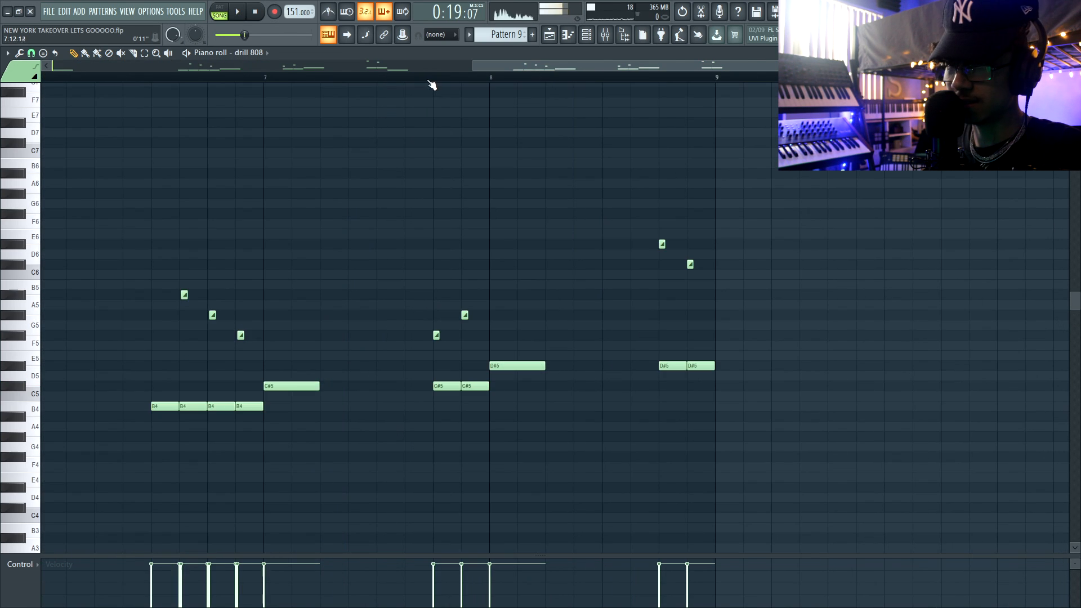
pyautogui.click(433, 78)
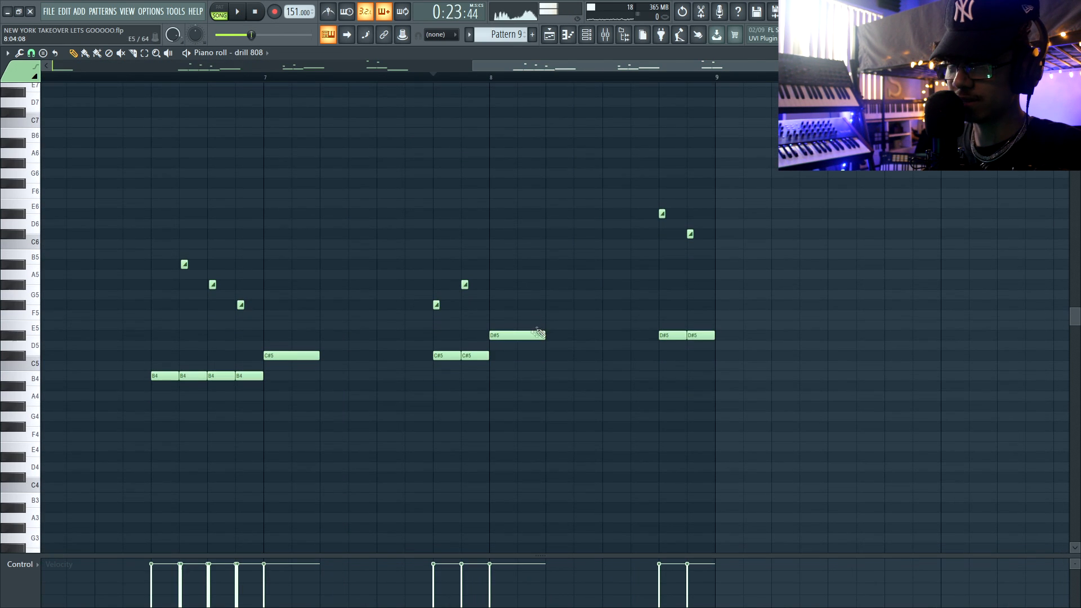
pyautogui.moveTo(535, 333); pyautogui.dragTo(735, 345)
pyautogui.press('Down')
pyautogui.press('Down')
pyautogui.press('space')
pyautogui.hotkey('ctrl', 'd')
pyautogui.press('space')
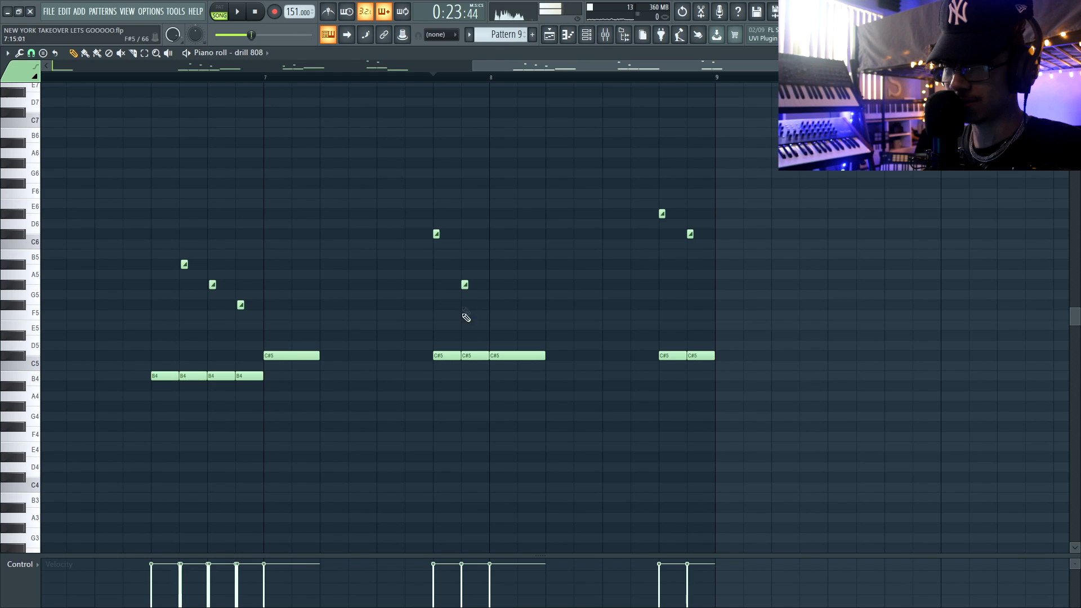
# Lower the short C#5 note directly before bar 8 to B4 and move its G#5 slide note to C#5.
pyautogui.moveTo(467, 355); pyautogui.dragTo(467, 376)
pyautogui.moveTo(464, 284); pyautogui.dragTo(464, 356)
pyautogui.scroll(2, 462, 350)
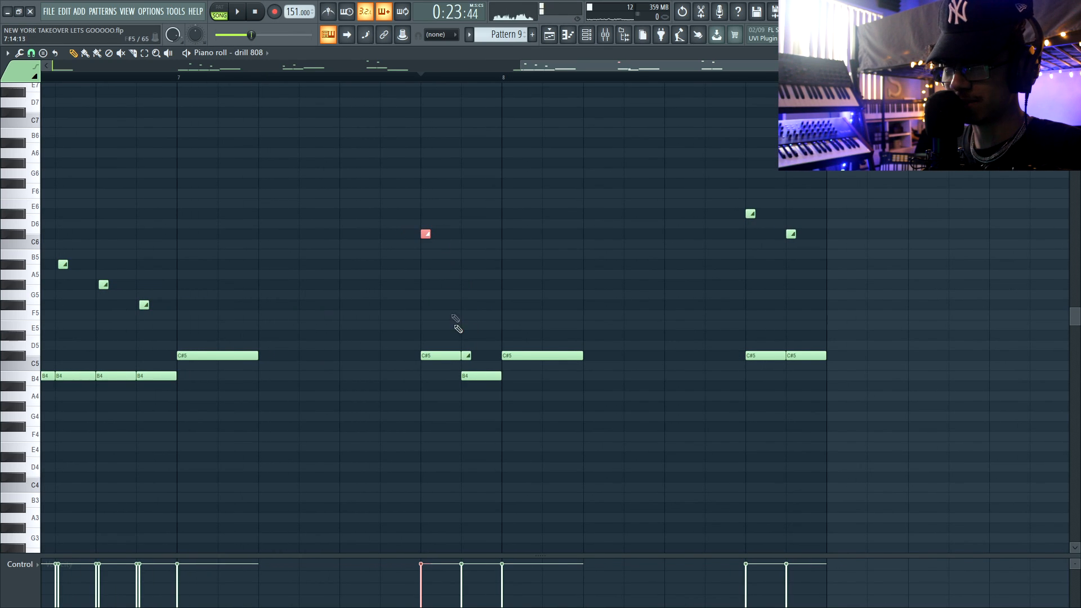
# Add a C#5 note ahead of the short pair closing bar 8, and set that pair's slide notes to G#6 and A#6.
pyautogui.press('space')
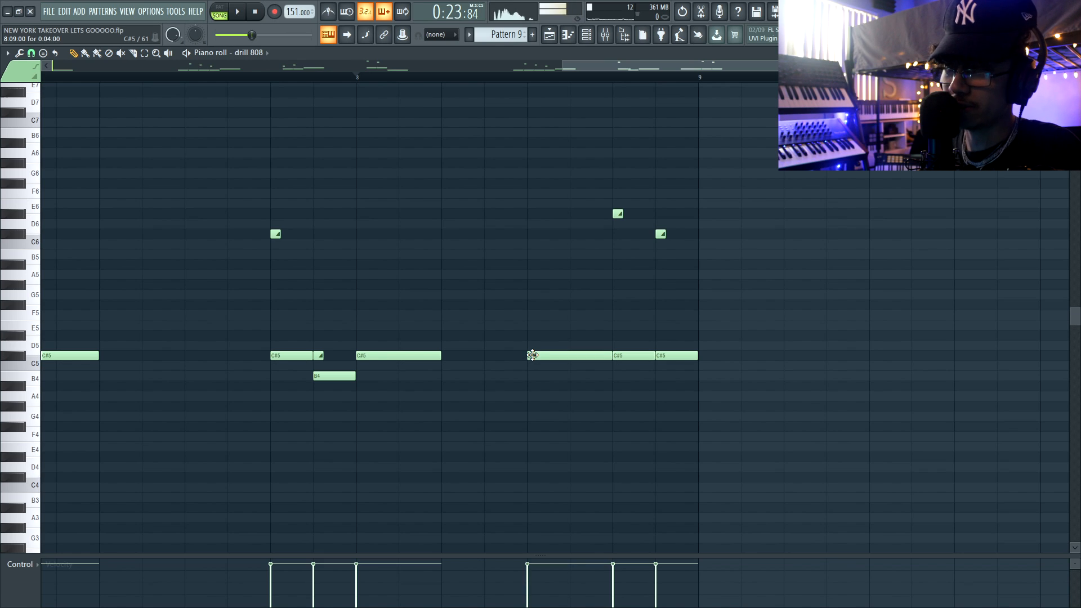
pyautogui.press('space')
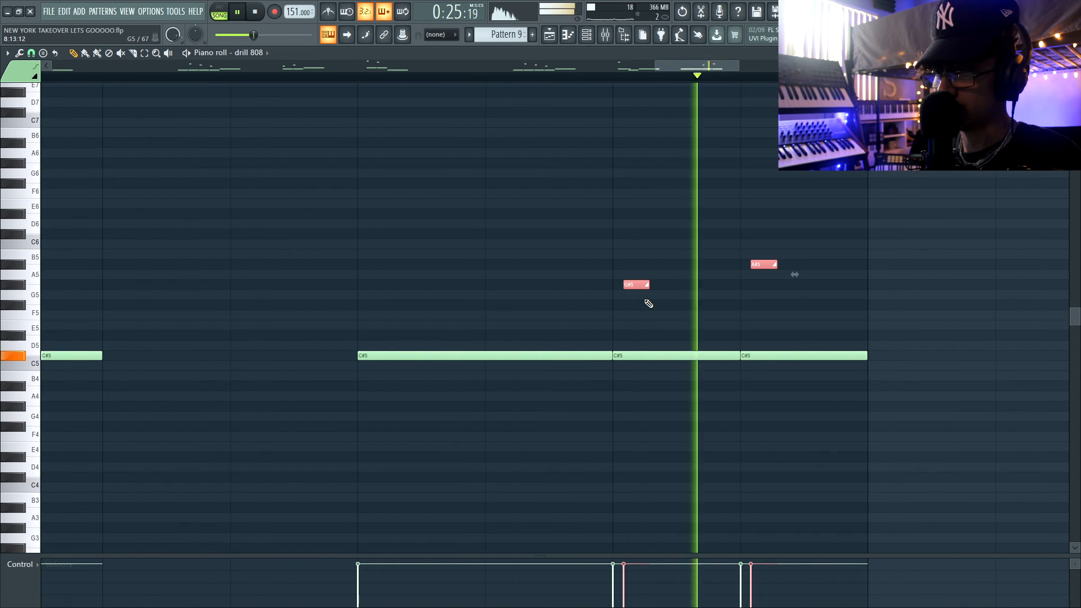
pyautogui.press('space')
pyautogui.press('space')
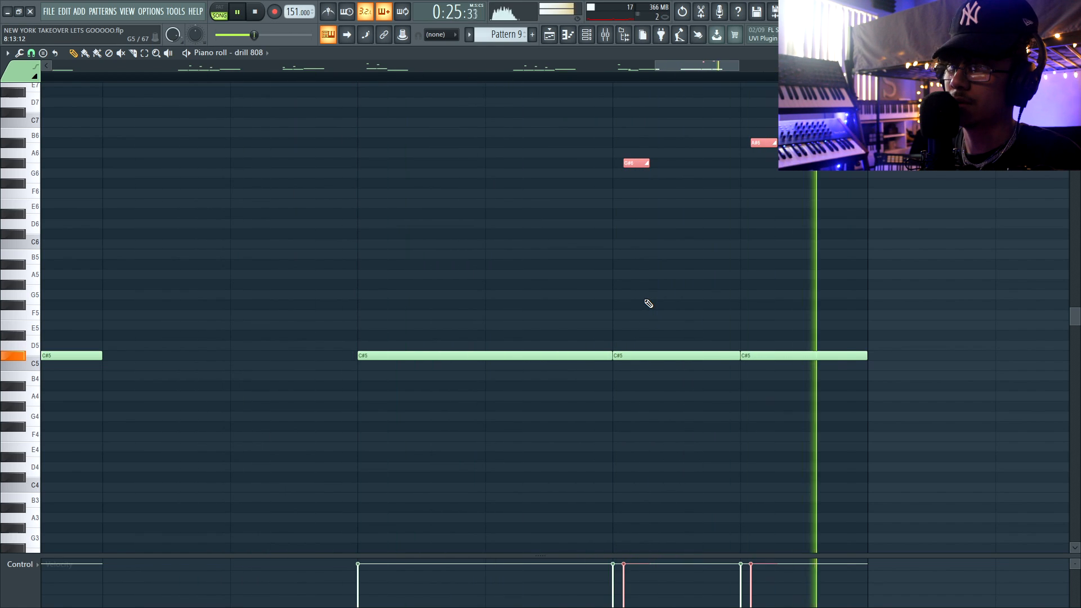
pyautogui.press('space')
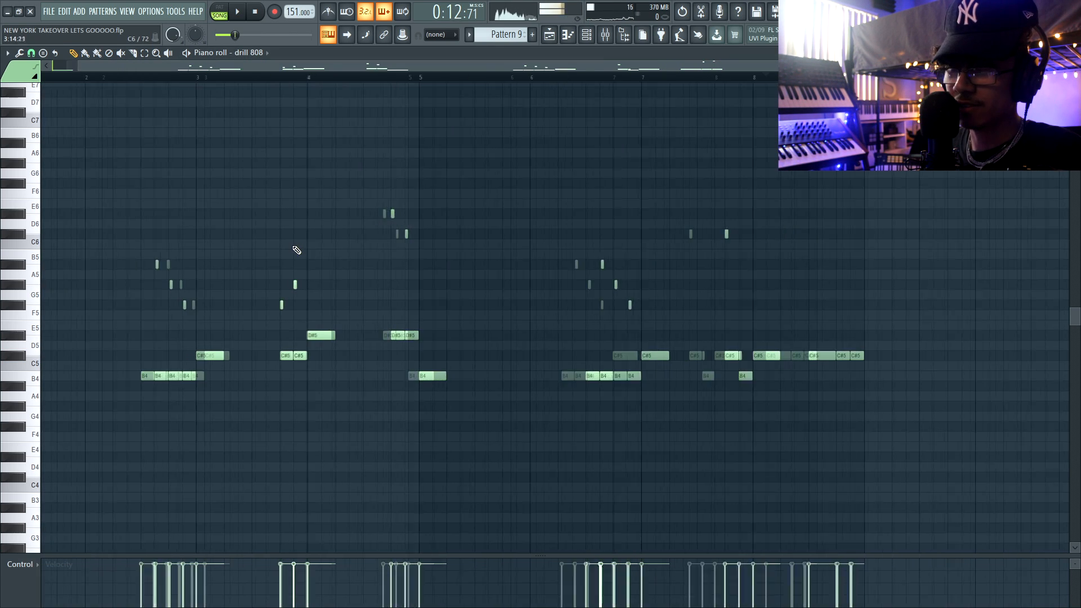
# Select all the 808 slide notes, enlarge the control lane, and switch it to Pan.
pyautogui.moveTo(145, 113); pyautogui.dragTo(752, 321)
pyautogui.moveTo(248, 556); pyautogui.dragTo(226, 307)
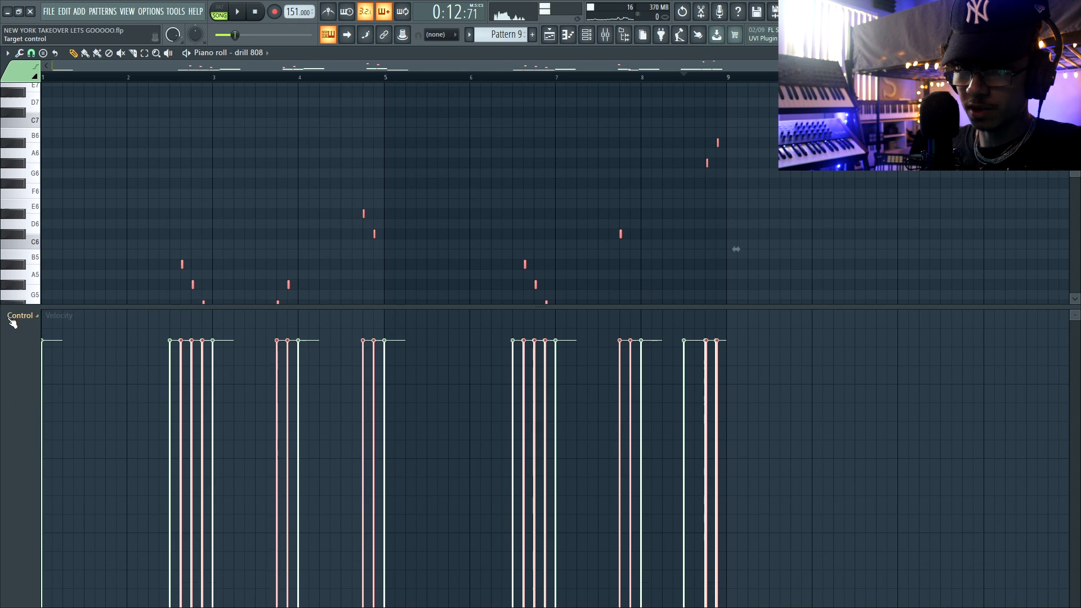
pyautogui.click(12, 320)
pyautogui.click(48, 337)
# Pan the 808 slide notes alternately to opposite sides of the stereo field.
pyautogui.scroll(4, 183, 451)
pyautogui.moveTo(183, 458); pyautogui.dragTo(184, 491)
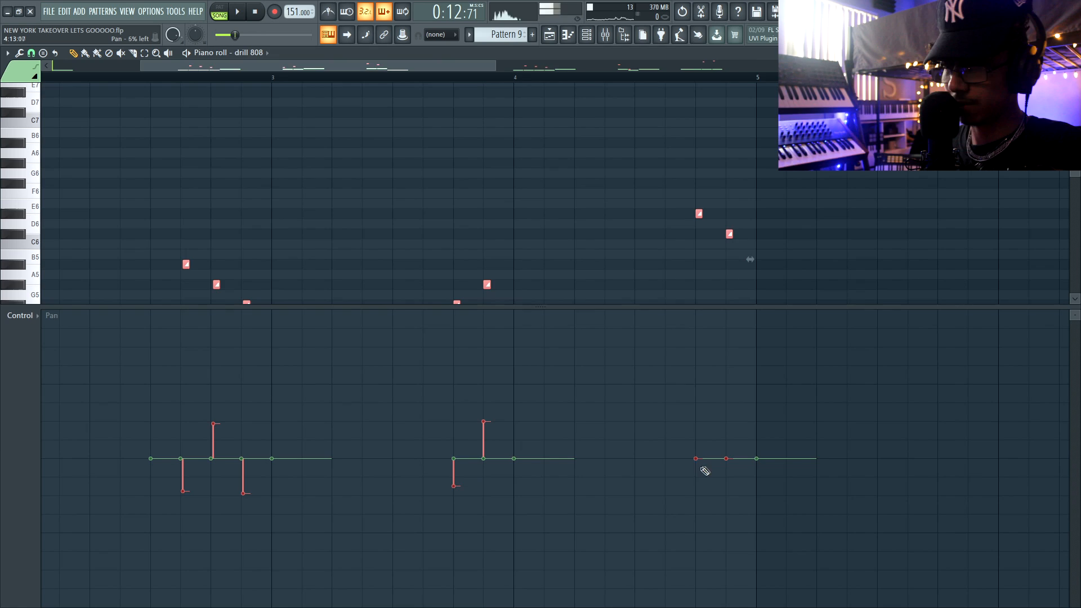
pyautogui.hscroll(6, 693, 456)
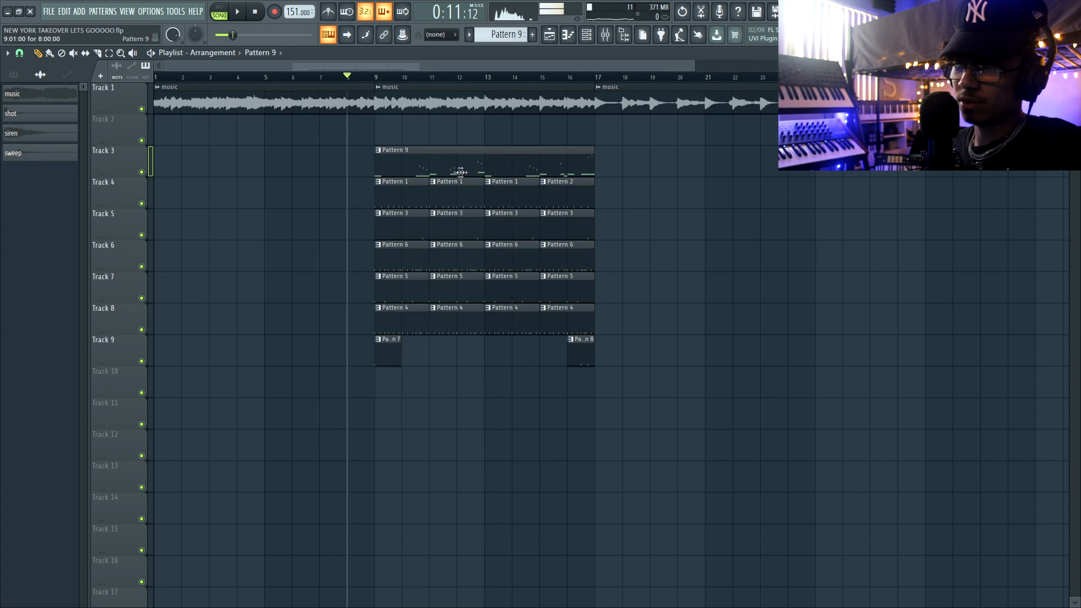
# Move Pattern 9 to bar 17 in the playlist, copy the drum patterns from bar 9 there, and play from bar 15.
pyautogui.moveTo(460, 171); pyautogui.dragTo(375, 430)
pyautogui.hotkey('ctrl', 'b')
pyautogui.click(542, 78)
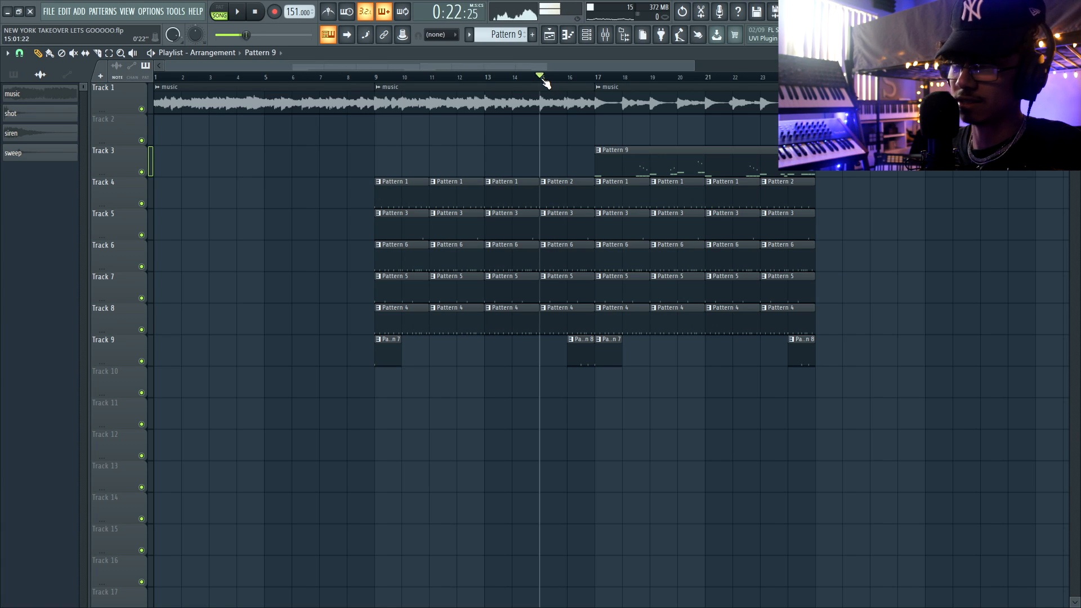
pyautogui.press('space')
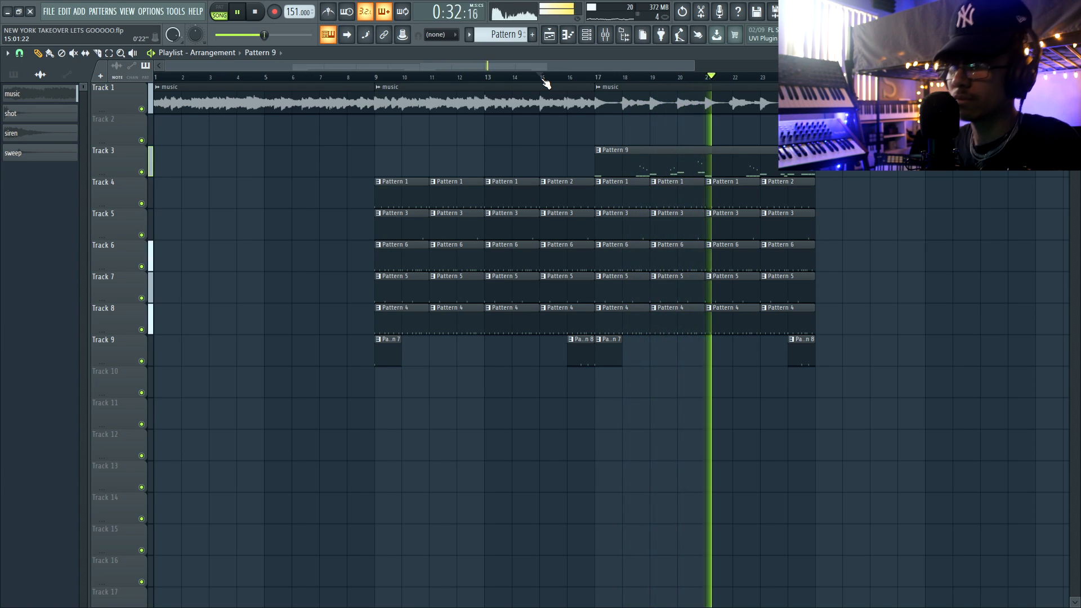
pyautogui.press('space')
# Solo the music loop on Track 1 and check how it starts at bar 17.
pyautogui.scroll(4, 285, 125)
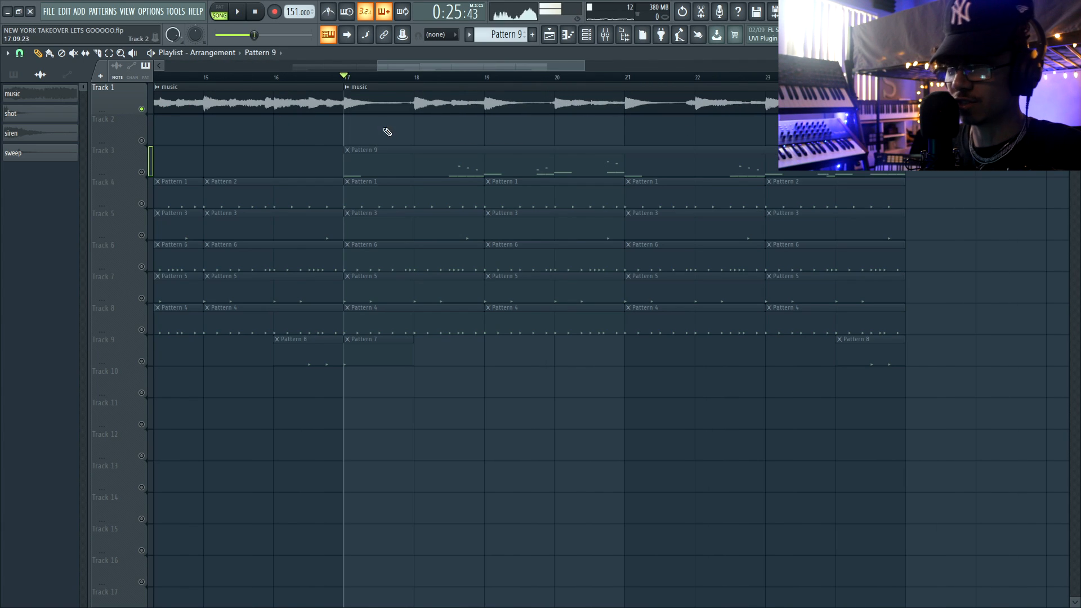
pyautogui.click(361, 106)
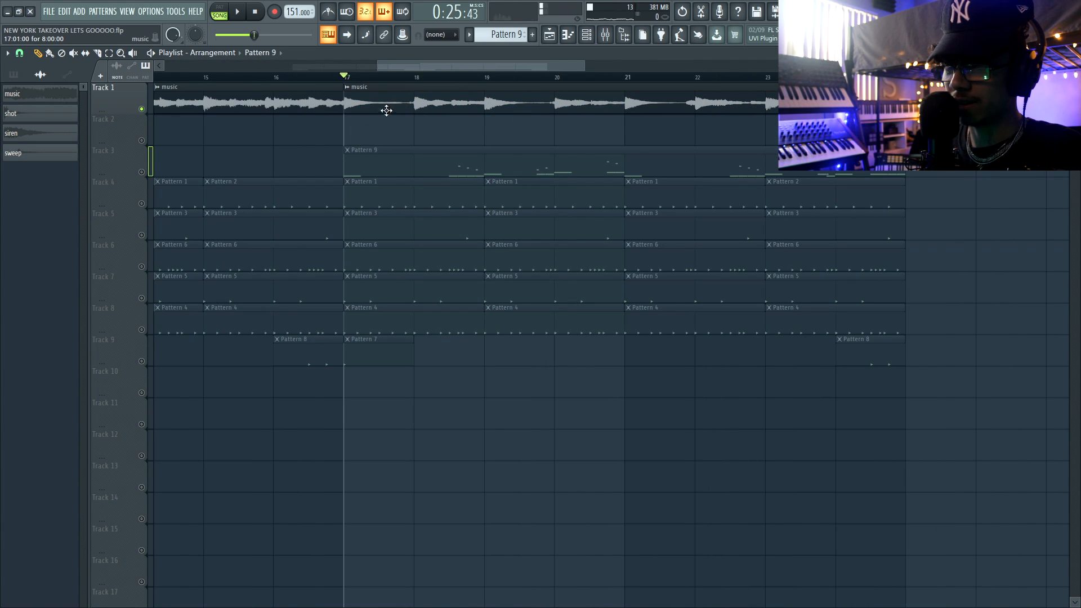
pyautogui.click(428, 108)
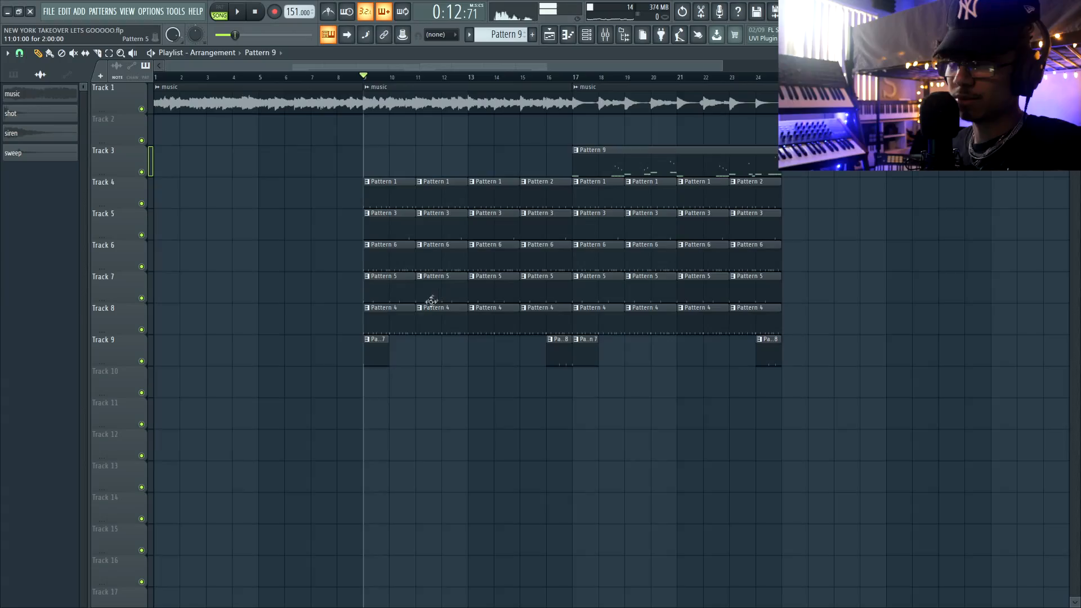
# Add snare hits at the end of a new one-bar Pattern 10 and place it at bar 10 on Track 10.
pyautogui.hscroll(1, 439, 131)
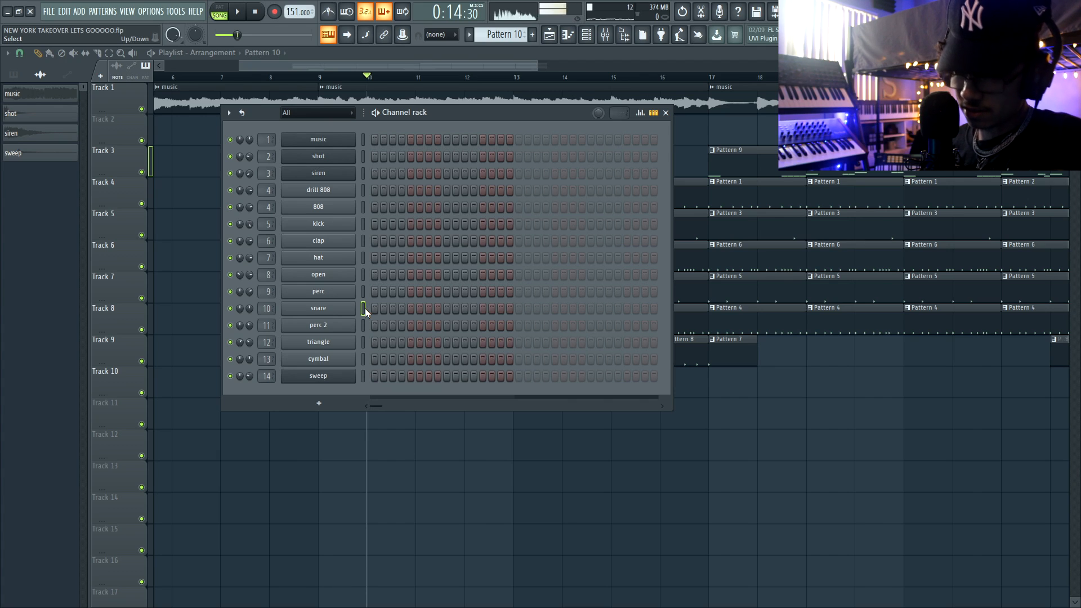
pyautogui.press('space')
pyautogui.click(482, 309)
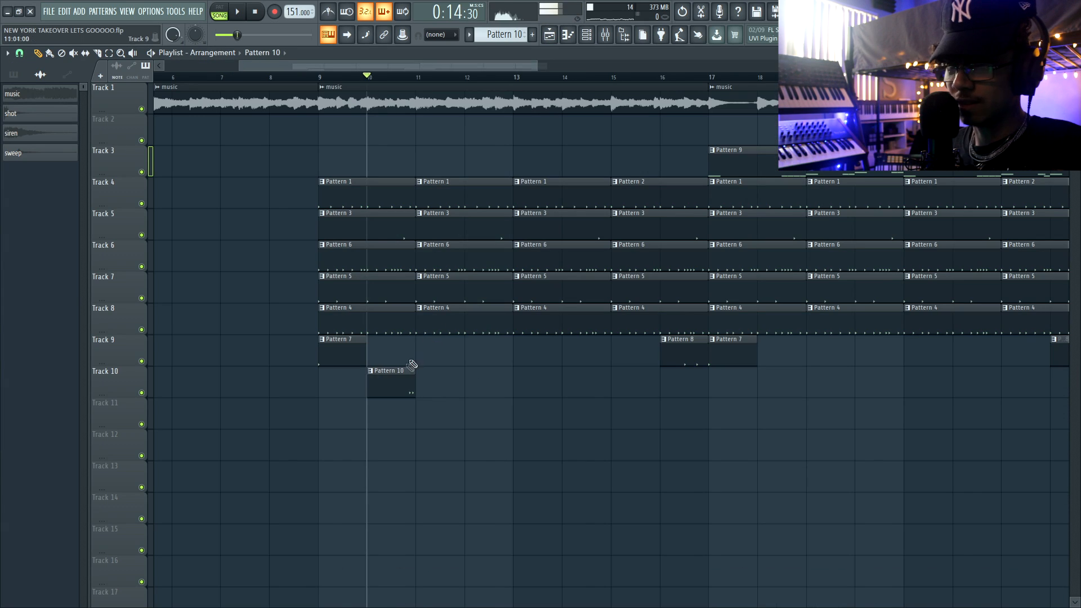
# Copy the snare pattern to bar 12 on Track 10 and make the copy a unique pattern.
pyautogui.moveTo(446, 377); pyautogui.dragTo(496, 377)
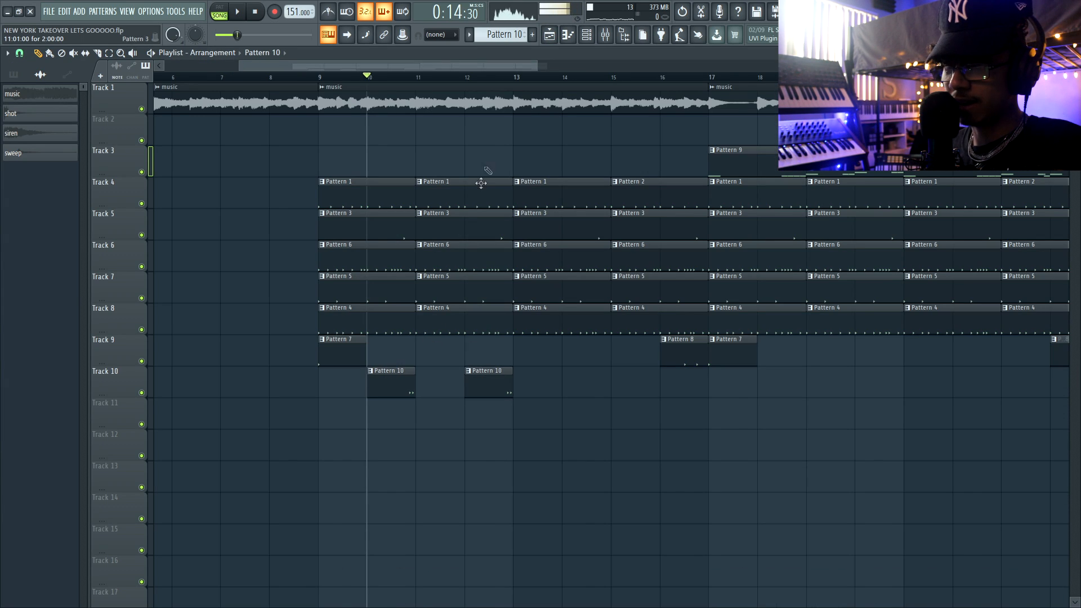
pyautogui.click(468, 372)
pyautogui.click(494, 444)
# Set the piano roll snap to 1/3 step and add a fast run of D5 snare notes at the end of Pattern 11.
pyautogui.doubleClick(496, 386)
pyautogui.press('space')
pyautogui.moveTo(405, 292); pyautogui.dragTo(453, 309)
pyautogui.click(54, 140)
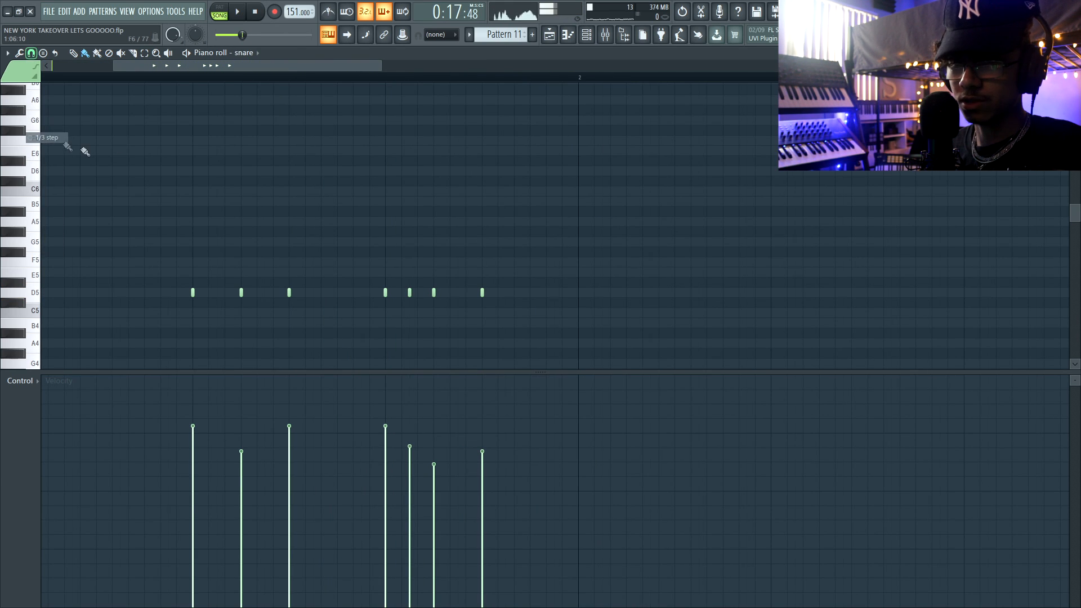
pyautogui.moveTo(498, 292); pyautogui.dragTo(546, 294)
pyautogui.scroll(-1, 546, 295)
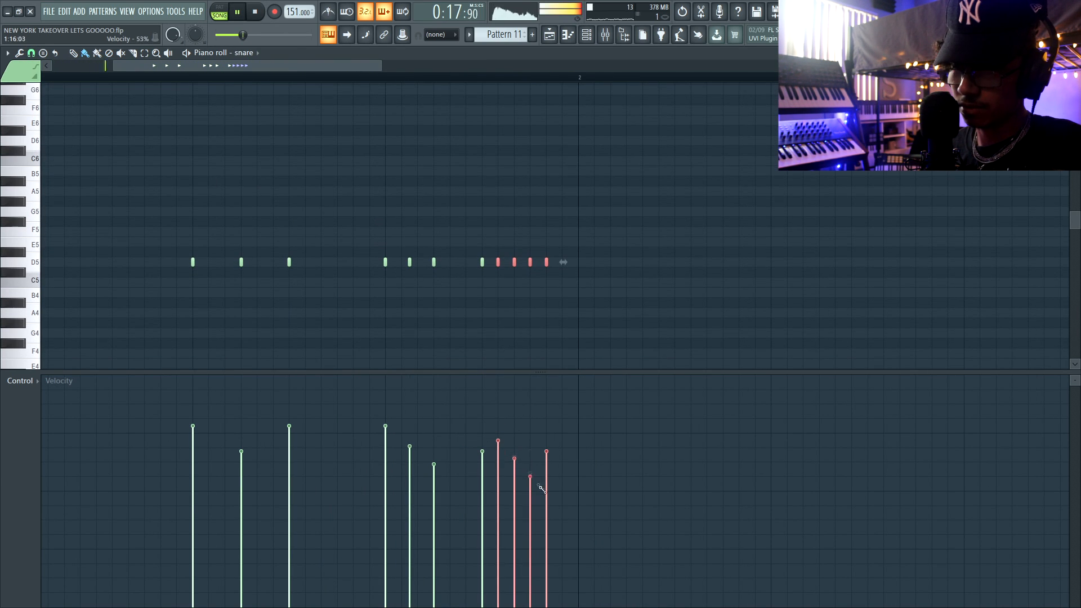
# Vary the snare hits' velocity and panning in Pattern 11, and transpose the later groups down to C5.
pyautogui.moveTo(539, 485); pyautogui.dragTo(555, 536)
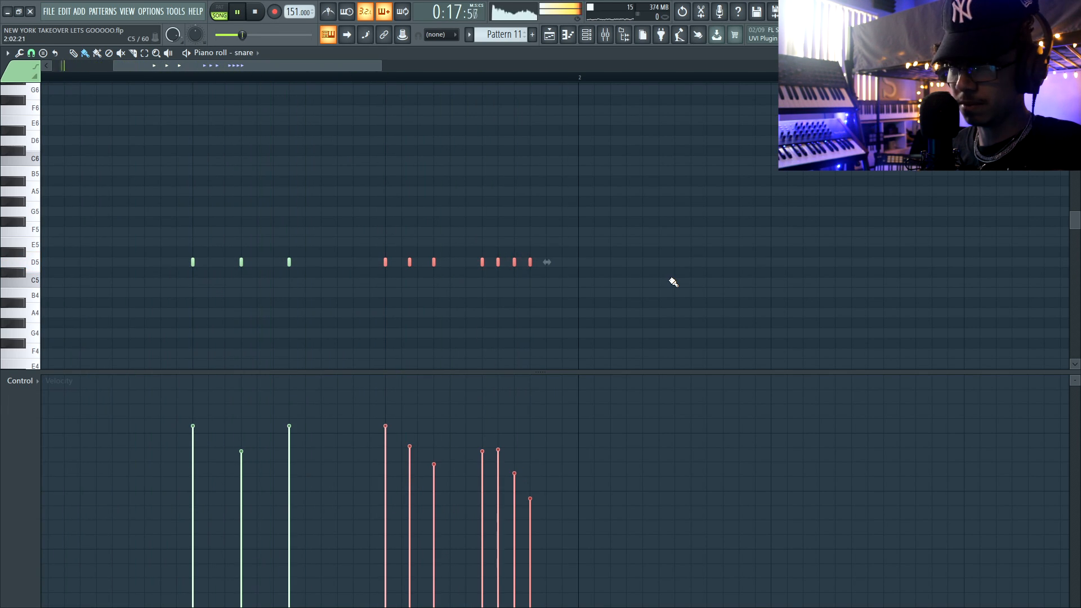
pyautogui.press('Down')
pyautogui.press('Down')
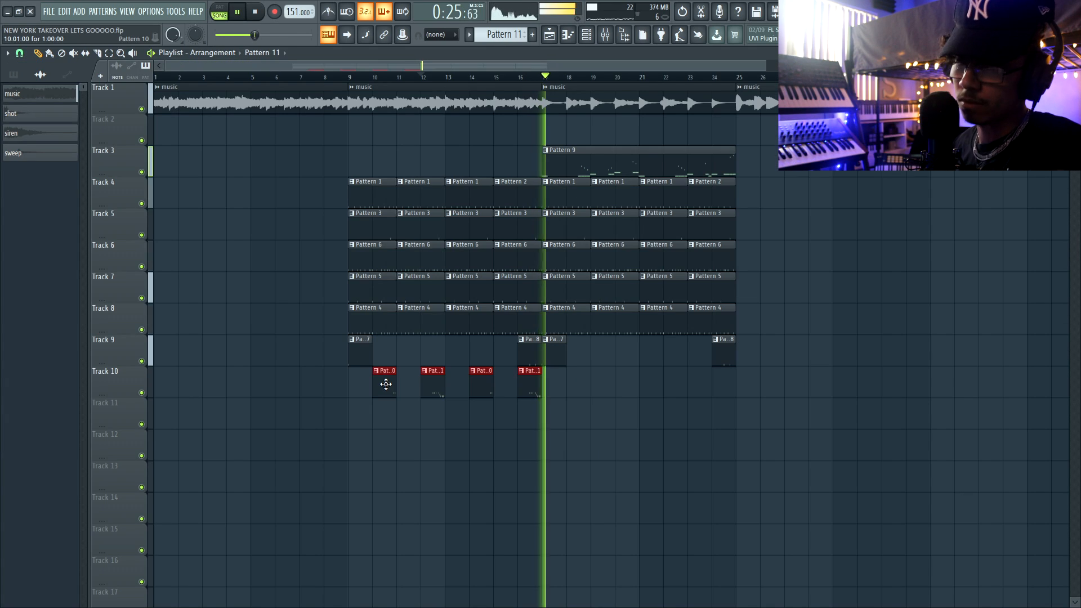
# Repeat the two snare patterns at bars 14 and 16, and copy the whole alternating set to bars 18 to 24.
pyautogui.moveTo(382, 386); pyautogui.dragTo(582, 389)
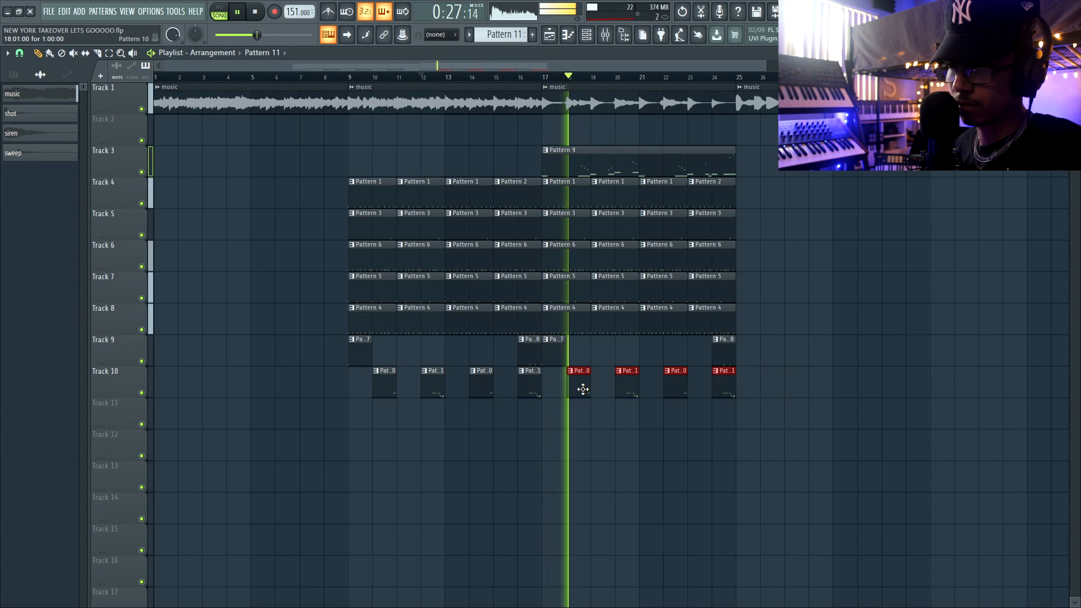
pyautogui.hotkey('ctrl', 'd')
pyautogui.scroll(-2, 489, 287)
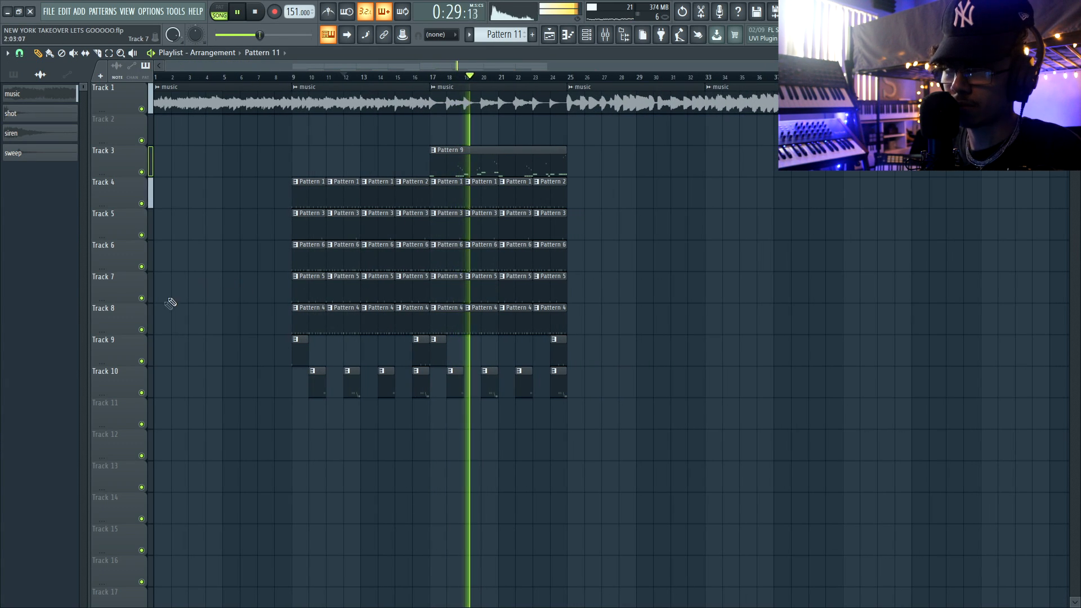
pyautogui.scroll(2, 169, 304)
pyautogui.scroll(2, 282, 298)
pyautogui.scroll(-2, 368, 256)
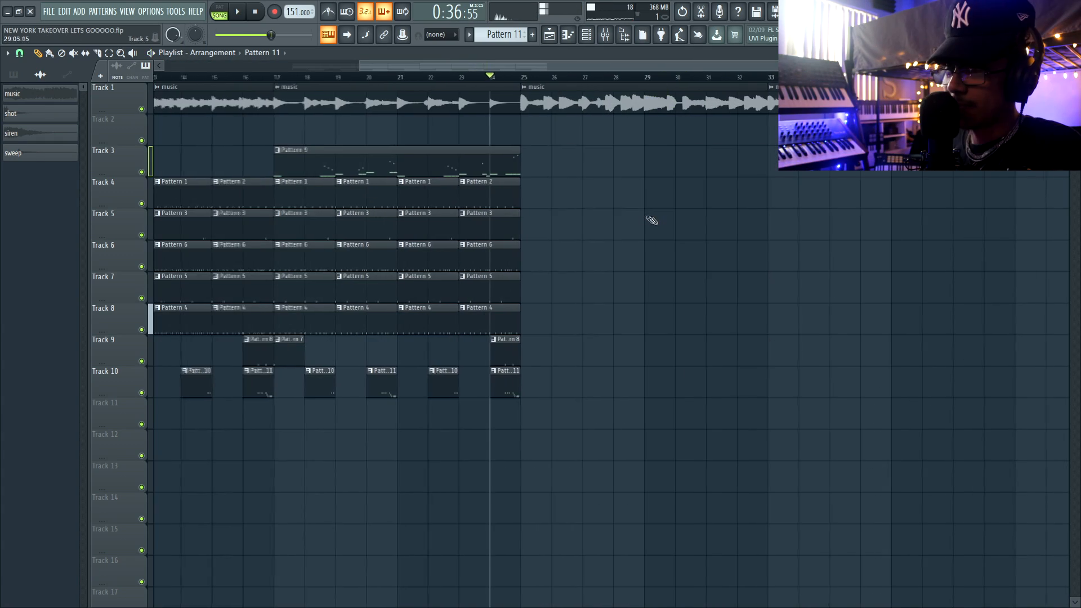
# Copy Pattern 9 to bar 25 on Track 3 and cut all of its drill 808 notes.
pyautogui.doubleClick(355, 175)
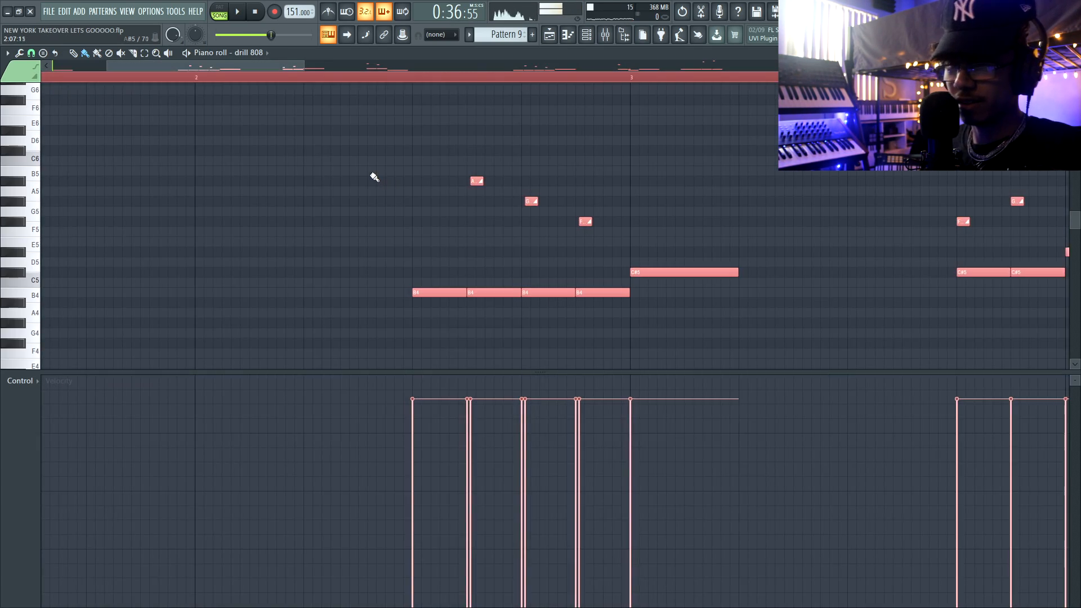
pyautogui.scroll(-5, 373, 176)
pyautogui.keyDown('ctrl'); pyautogui.click(228, 218); pyautogui.keyUp('ctrl')
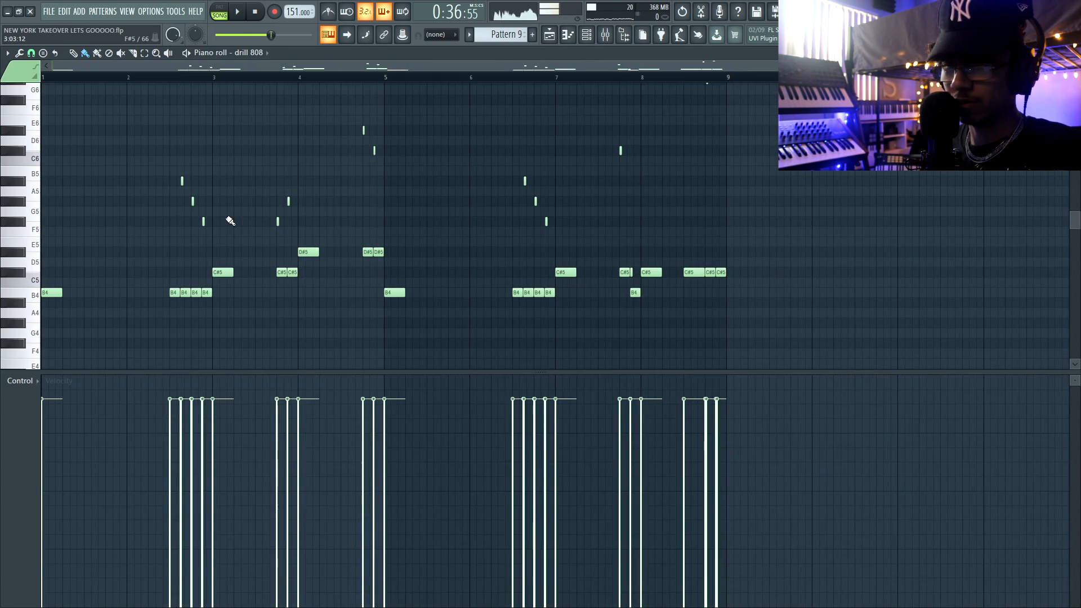
pyautogui.hotkey('ctrl', 'x')
# Switch to the 808 channel and program hits on steps 1, 5, 9, 12 and 15 of both bars.
pyautogui.click(267, 52)
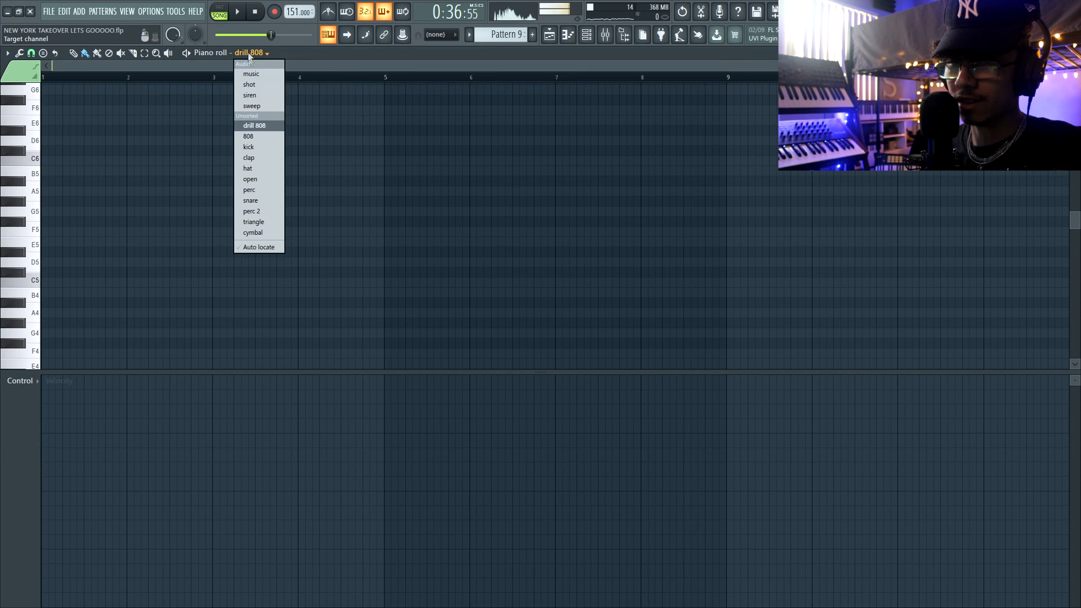
pyautogui.click(265, 135)
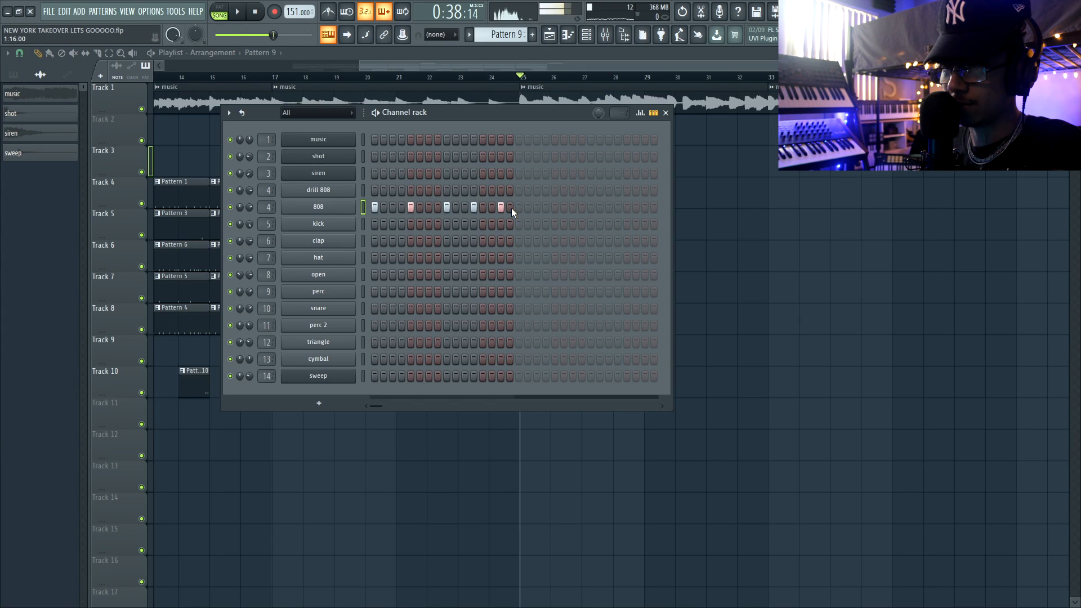
pyautogui.click(519, 207)
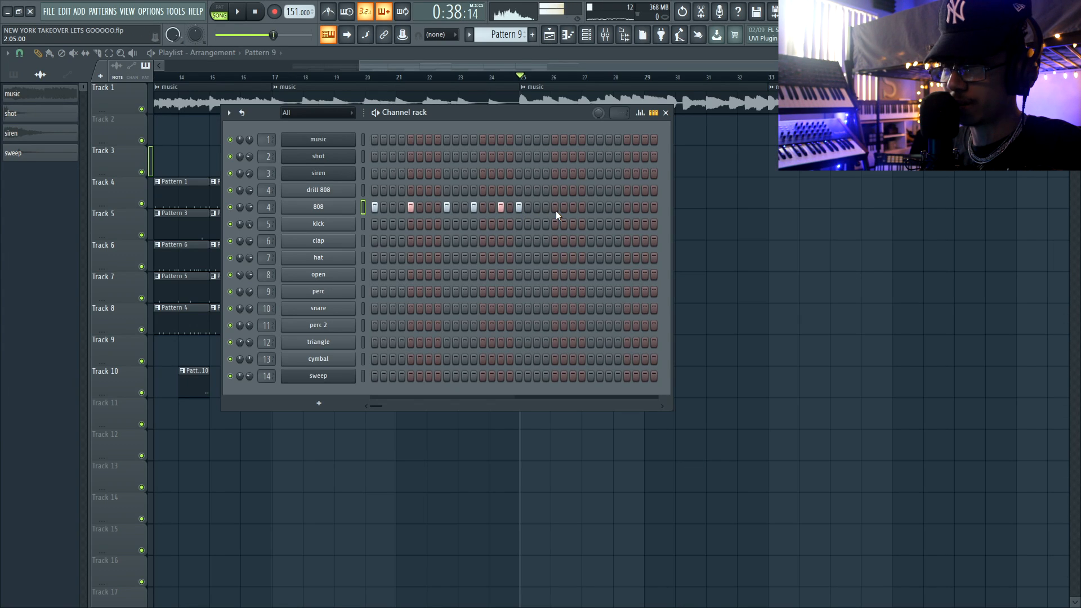
pyautogui.press('space')
# Set the two-bar 808 line to B5 and extend it with bar 3 at C#6 and bar 4 at D#6.
pyautogui.press('F7')
pyautogui.hotkey('ctrl', 'a')
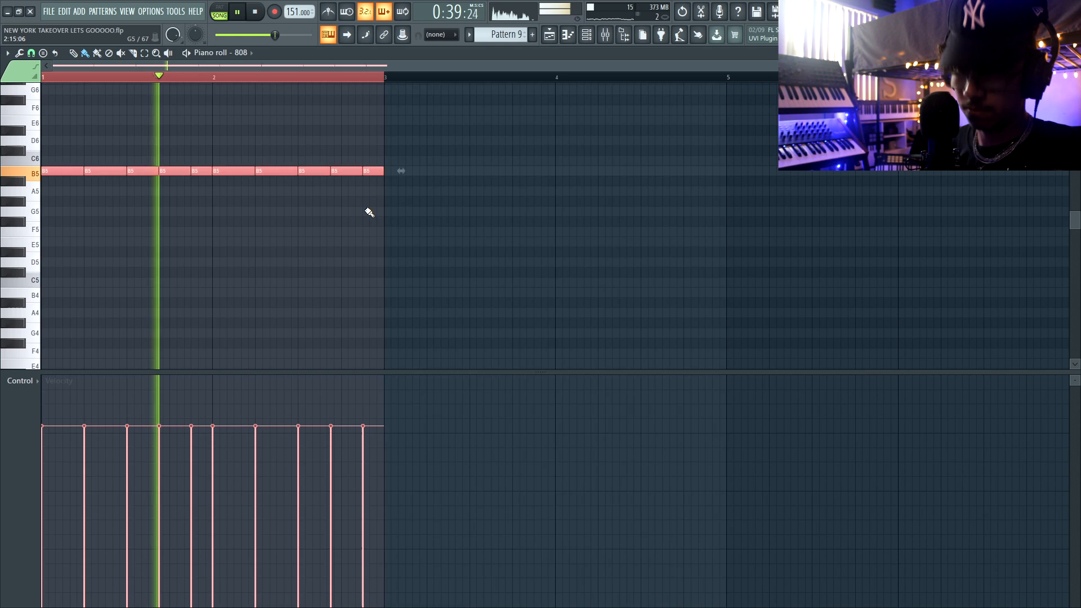
pyautogui.hotkey('ctrl', 'b')
pyautogui.hotkey('shift', 'Up')
pyautogui.hotkey('shift', 'Up')
pyautogui.moveTo(563, 220); pyautogui.dragTo(739, 270)
pyautogui.hotkey('shift', 'Up')
pyautogui.hotkey('shift', 'Up')
pyautogui.hotkey('ctrl', 'd')
pyautogui.scroll(-1, 724, 253)
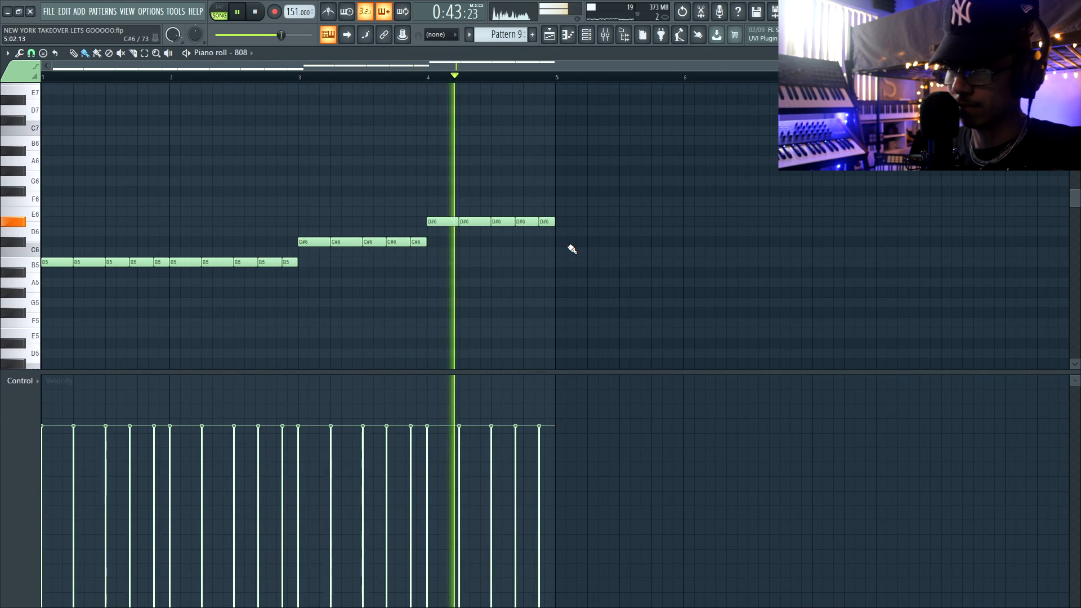
# Extend the stepped 808 line to eight bars and play it in the playlist from bar 25.
pyautogui.press('space')
pyautogui.press('F7')
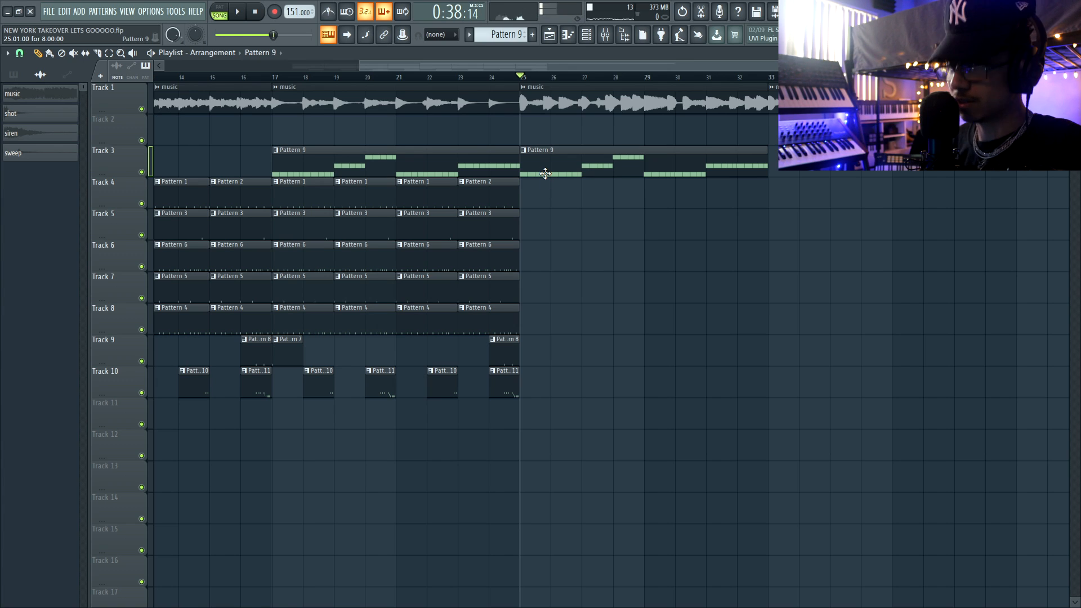
pyautogui.press('space')
pyautogui.scroll(-2, 544, 176)
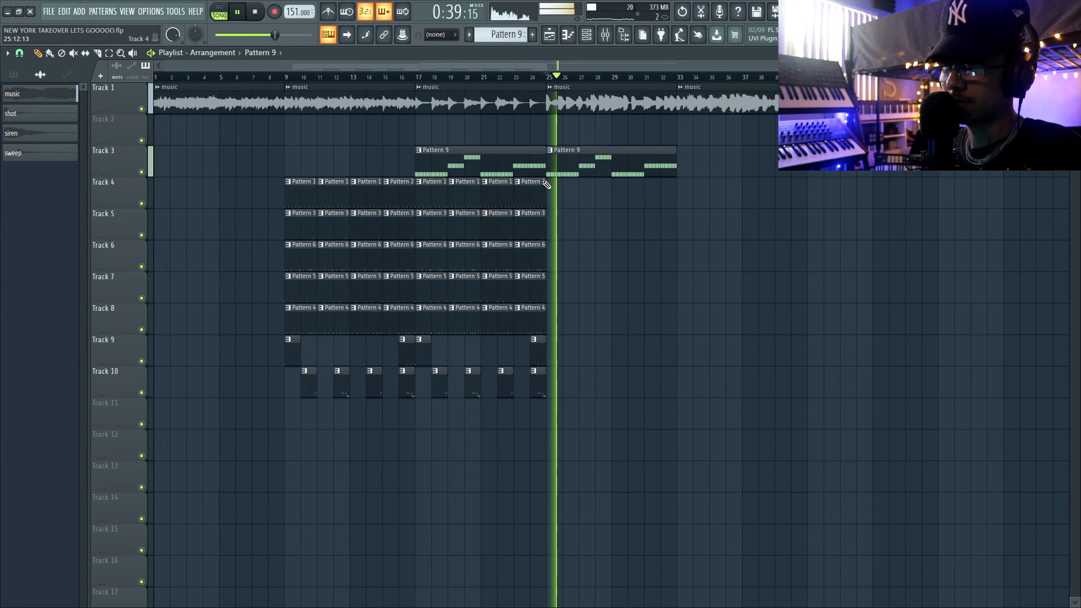
# Set the 808 channel's volume to 78% in the channel rack.
pyautogui.press('F6')
pyautogui.press('F6')
pyautogui.press('F6')
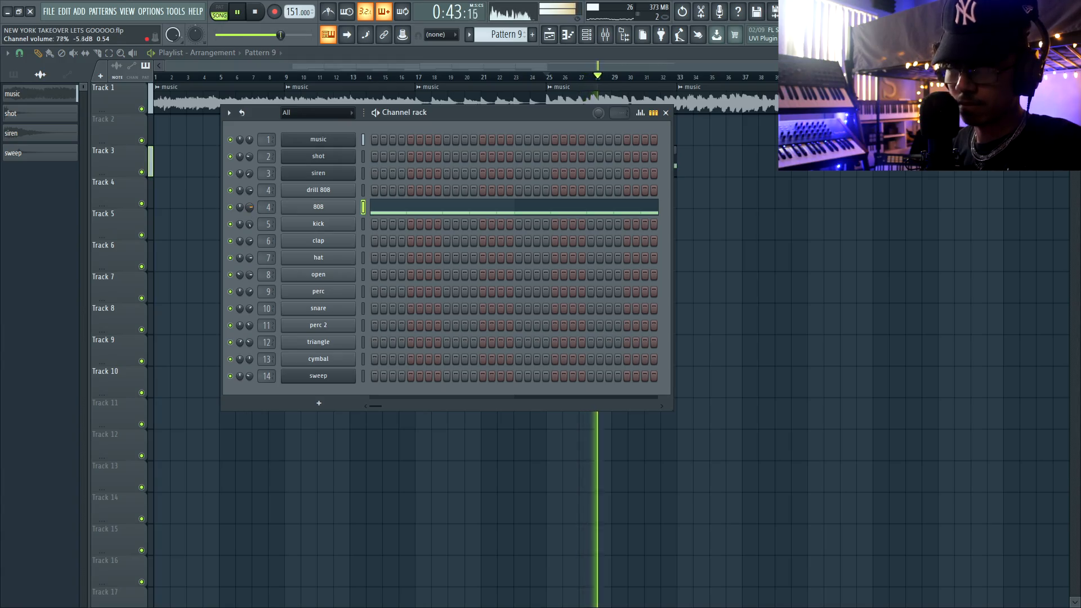
pyautogui.press('F6')
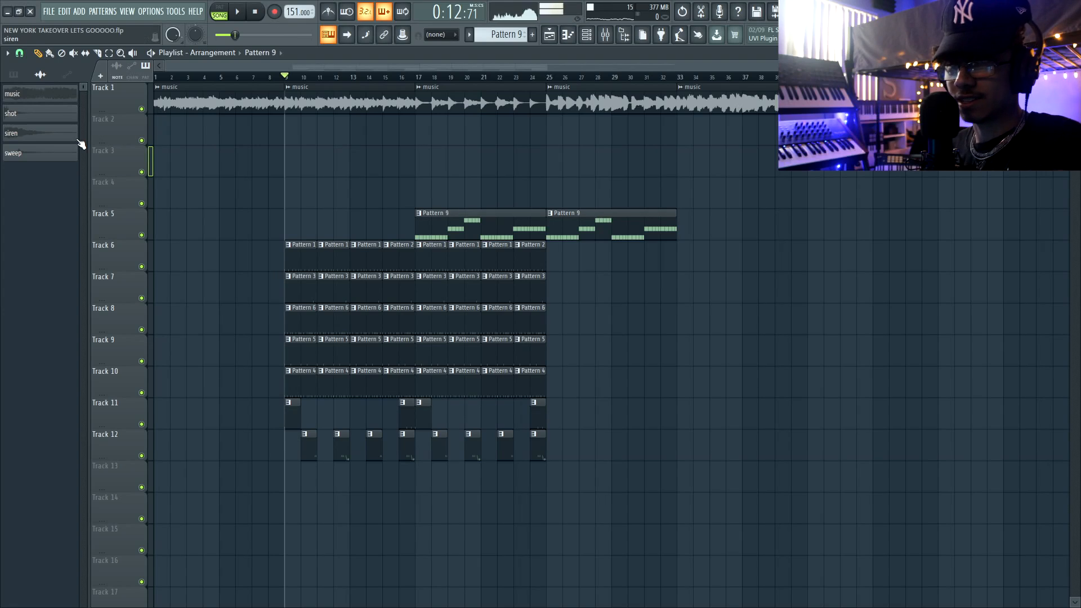
# Place the siren sample at bar 17 on Track 2, copy it to bar 25, and play that section.
pyautogui.moveTo(73, 135); pyautogui.dragTo(286, 133)
pyautogui.rightClick(142, 141)
pyautogui.press('space')
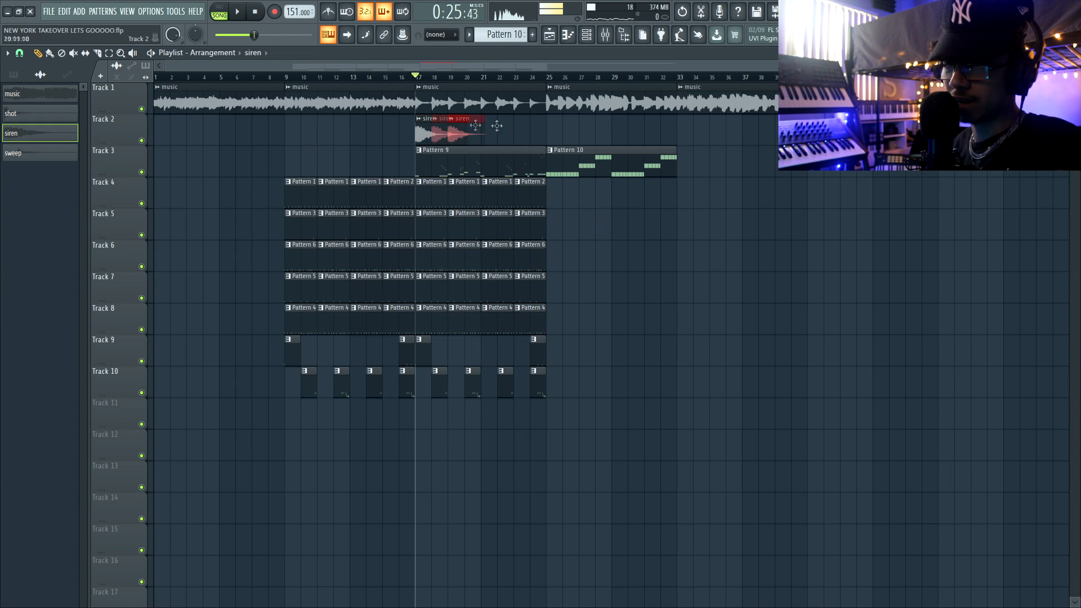
pyautogui.moveTo(434, 121); pyautogui.dragTo(558, 105)
pyautogui.press('space')
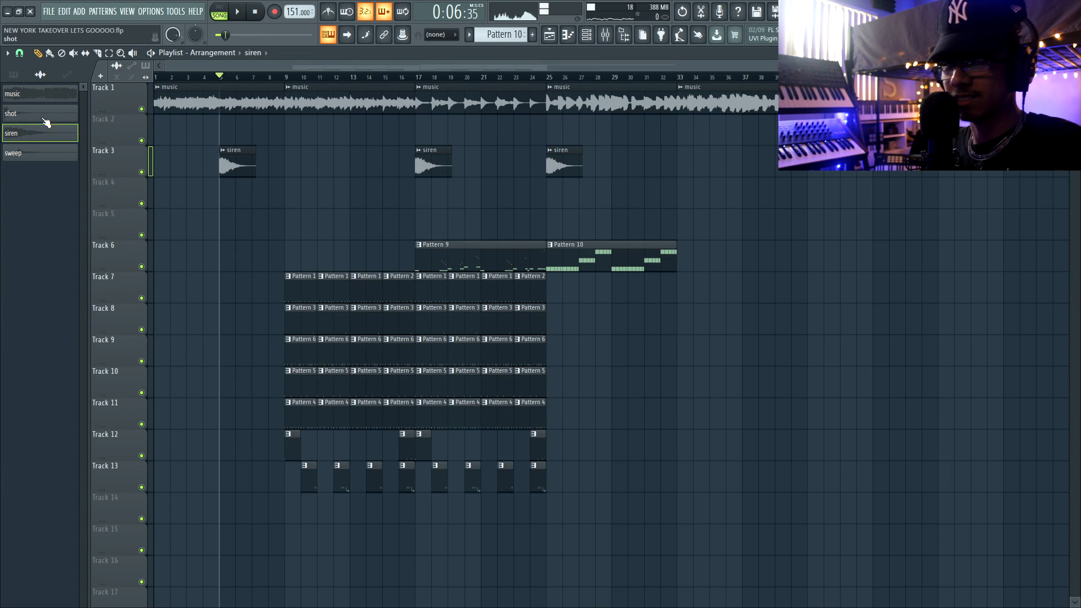
# Place the shot sample at bar 5 on Track 2 above the siren, shorten it to under a bar, and play it.
pyautogui.moveTo(56, 115); pyautogui.dragTo(243, 129)
pyautogui.scroll(5, 211, 144)
pyautogui.moveTo(327, 137); pyautogui.dragTo(285, 138)
pyautogui.press('space')
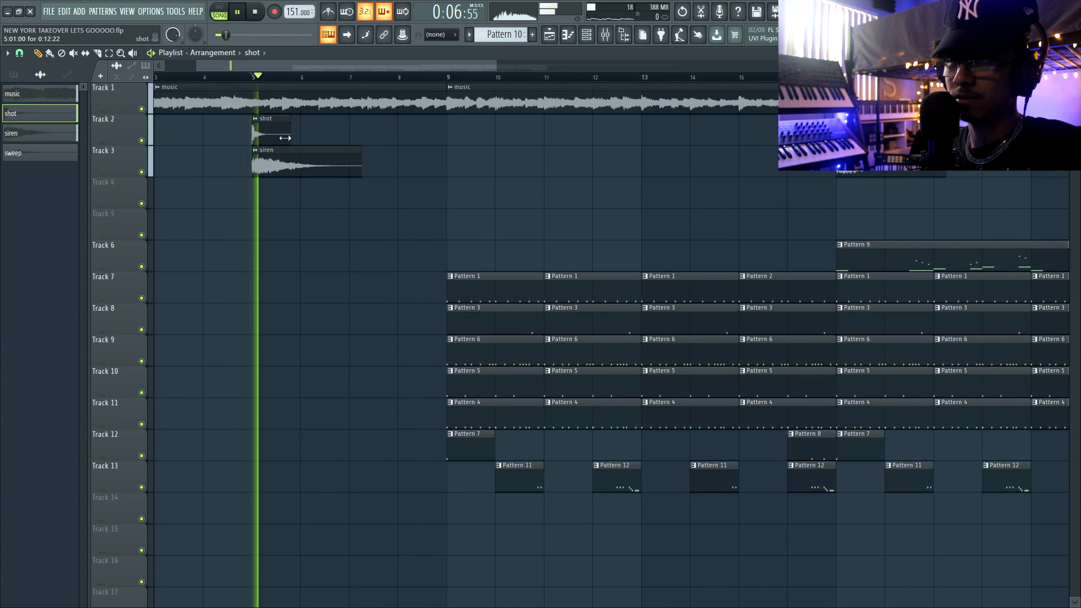
# Place one-beat shot clips just before bars 9 and 17 with finer playlist snapping, and play them together with Track 12.
pyautogui.click(19, 52)
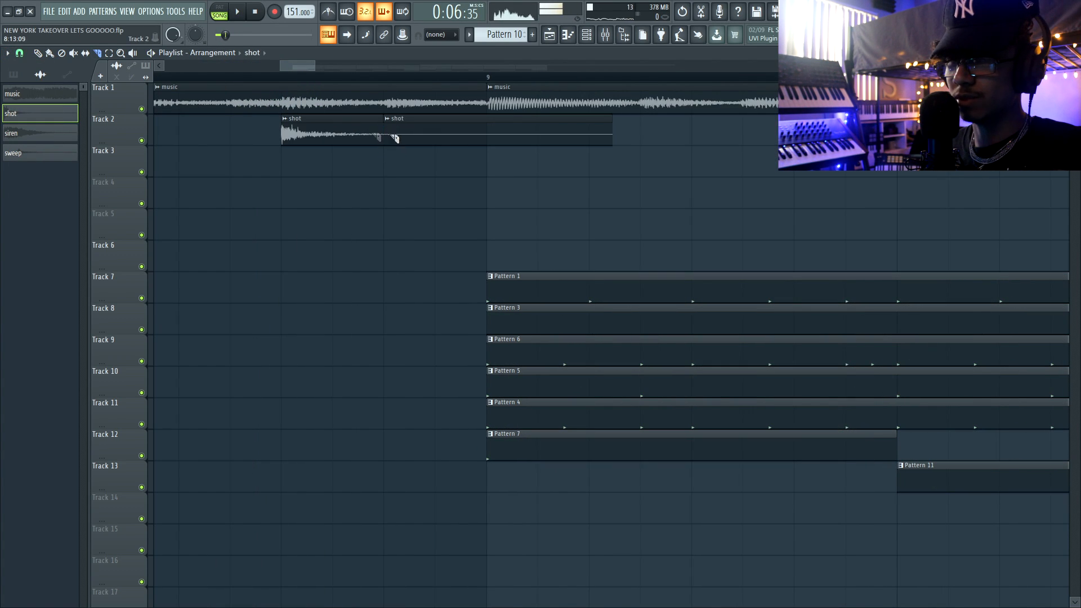
pyautogui.click(39, 53)
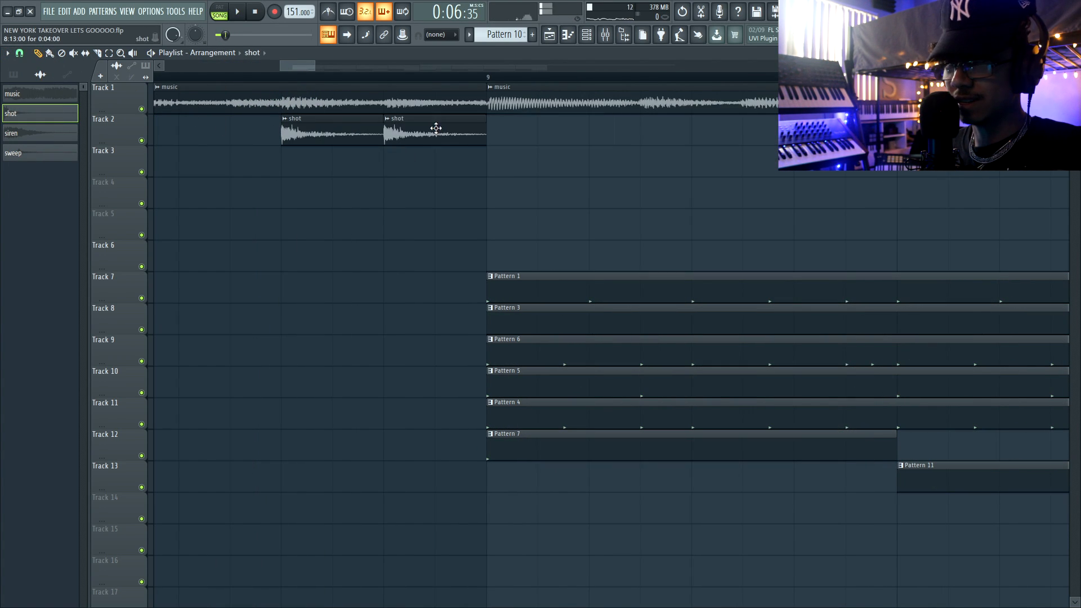
pyautogui.scroll(-5, 416, 134)
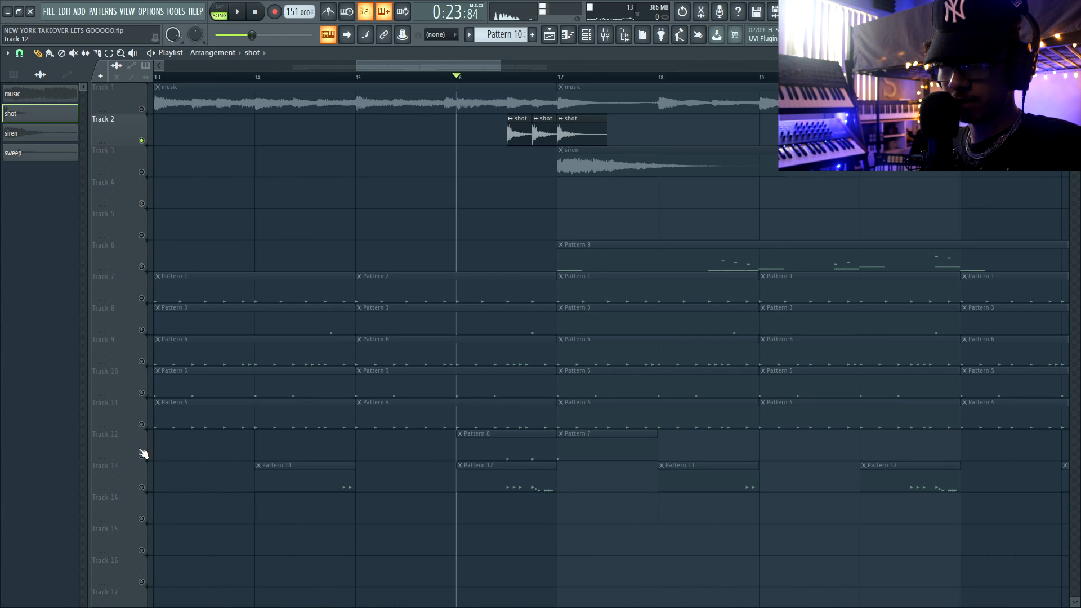
pyautogui.keyDown('ctrl'); pyautogui.click(141, 456); pyautogui.keyUp('ctrl')
pyautogui.press('space')
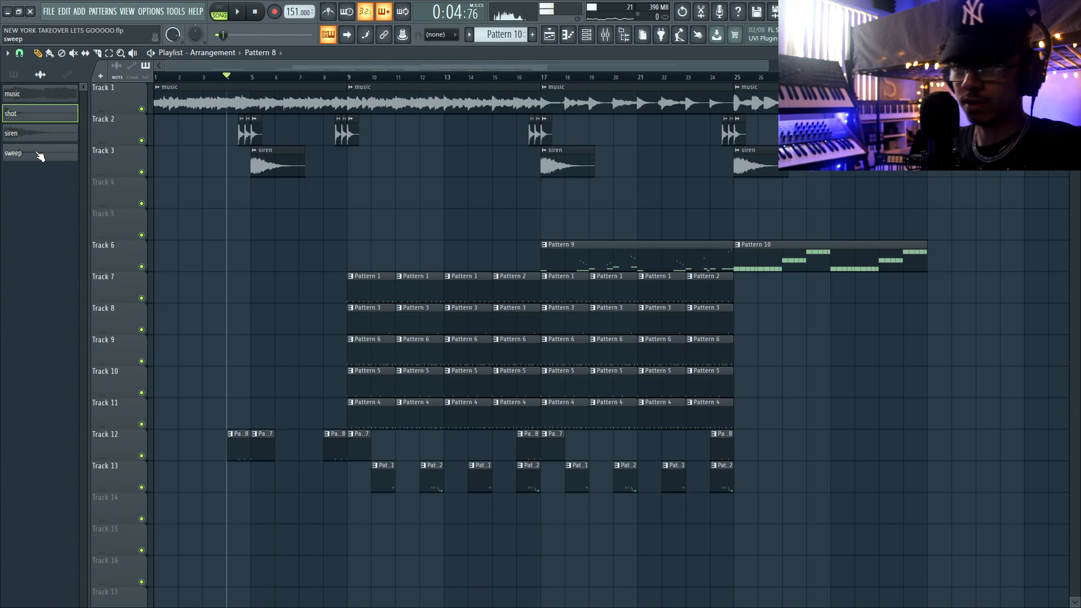
# Place the sweep sample on Track 4 and align its peak with bar 9.
pyautogui.click(39, 152)
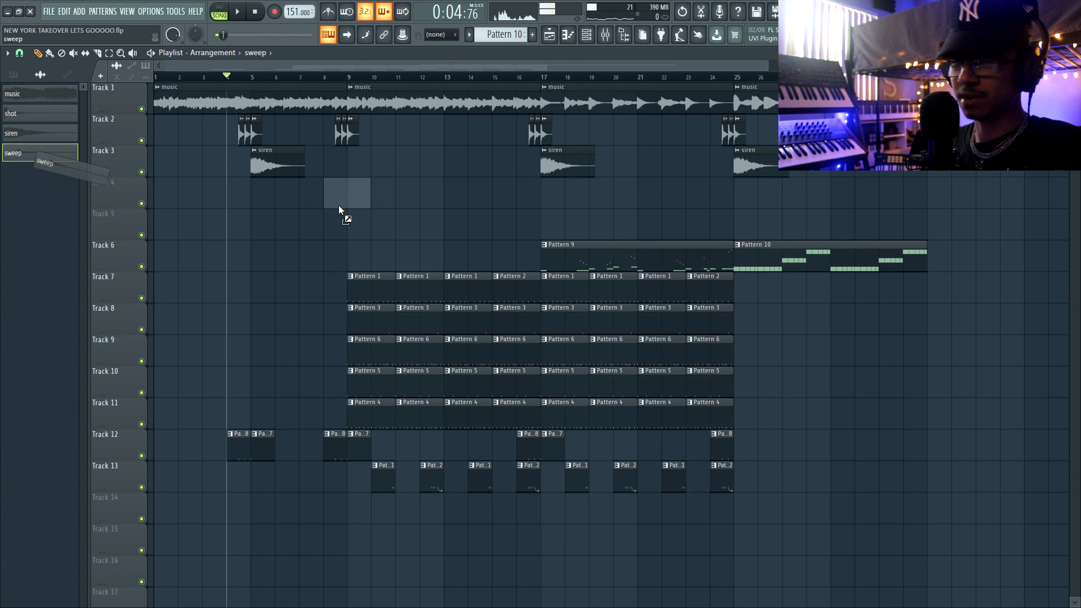
pyautogui.click(345, 195)
pyautogui.scroll(9, 343, 220)
pyautogui.moveTo(535, 197); pyautogui.dragTo(316, 203)
pyautogui.scroll(4, 403, 196)
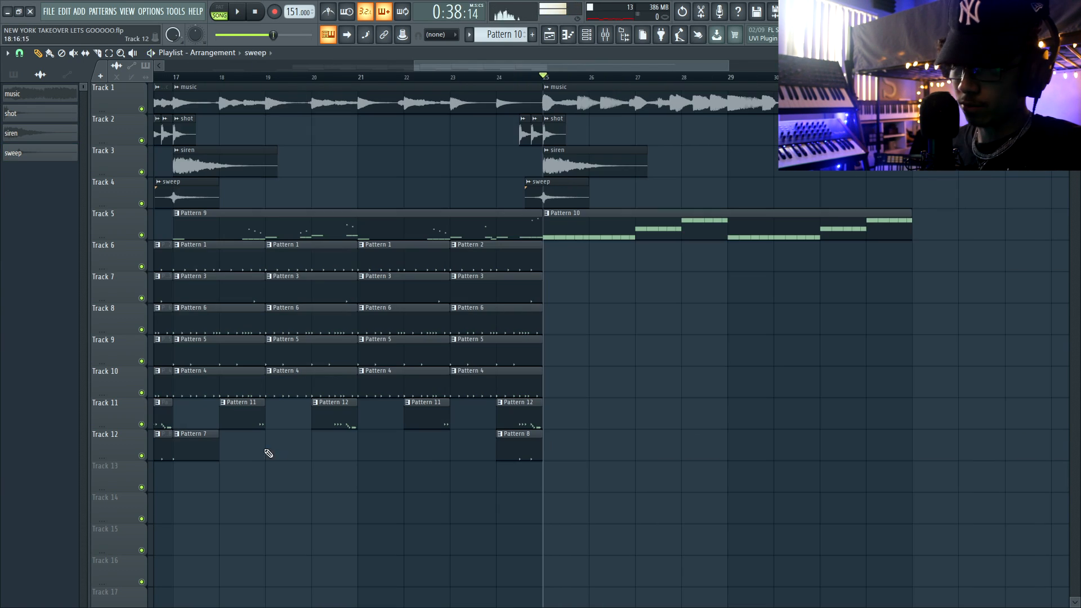
# Copy Pattern 7 on Track 12 to bar 25 and play the transition.
pyautogui.click(441, 441)
pyautogui.moveTo(441, 441); pyautogui.dragTo(567, 442)
pyautogui.press('space')
# Duplicate Pattern 3 on Track 7 across bars 25 to 32 and play from bar 25.
pyautogui.press('space')
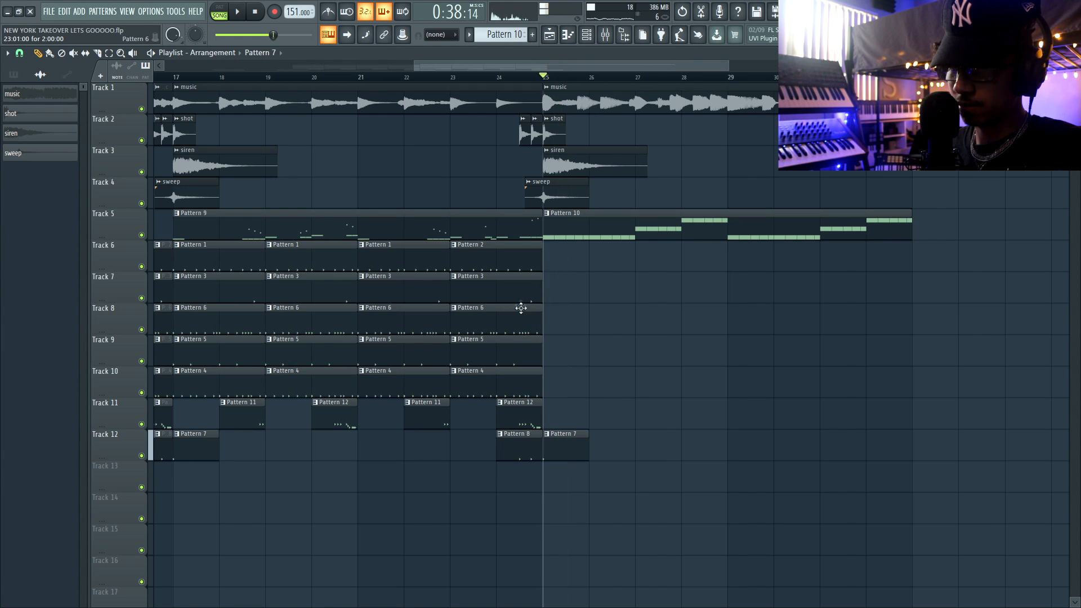
pyautogui.keyDown('ctrl'); pyautogui.moveTo(513, 294); pyautogui.dragTo(409, 291); pyautogui.keyUp('ctrl')
pyautogui.hotkey('ctrl', 'b')
pyautogui.hotkey('ctrl', 'b')
pyautogui.press('space')
pyautogui.keyDown('ctrl'); pyautogui.click(657, 316); pyautogui.keyUp('ctrl')
pyautogui.scroll(-3, 591, 302)
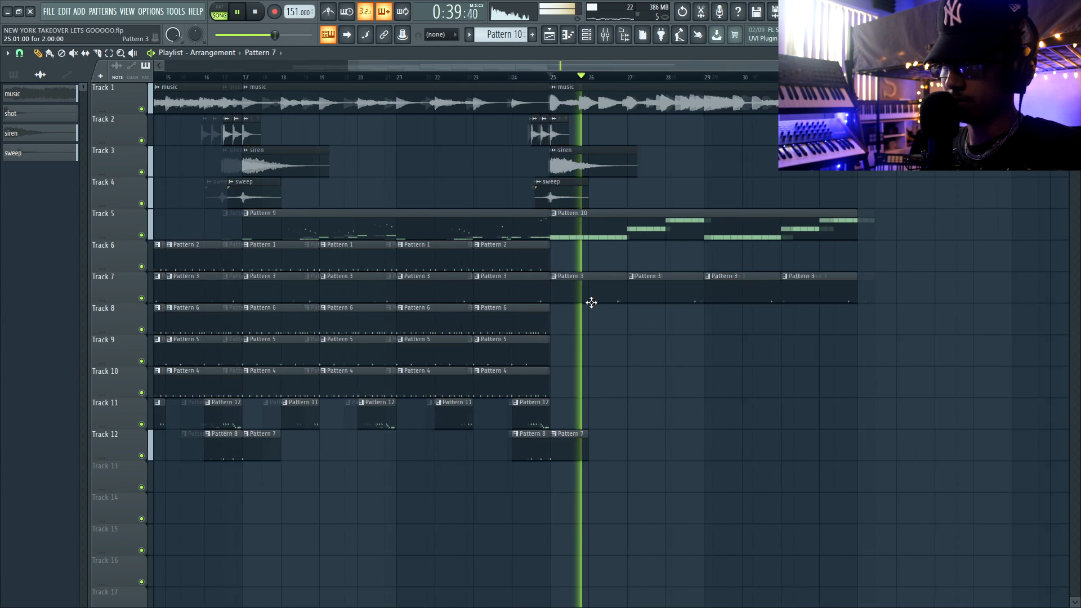
# Copy two clips each of Pattern 6 and Pattern 5 to bars 29 to 32 on their tracks.
pyautogui.keyDown('ctrl'); pyautogui.moveTo(538, 323); pyautogui.dragTo(506, 320); pyautogui.keyUp('ctrl')
pyautogui.keyDown('shift'); pyautogui.moveTo(506, 320); pyautogui.dragTo(698, 326); pyautogui.keyUp('shift')
pyautogui.keyDown('ctrl'); pyautogui.moveTo(539, 360); pyautogui.dragTo(500, 351); pyautogui.keyUp('ctrl')
pyautogui.keyDown('shift'); pyautogui.moveTo(499, 351); pyautogui.dragTo(693, 346); pyautogui.keyUp('shift')
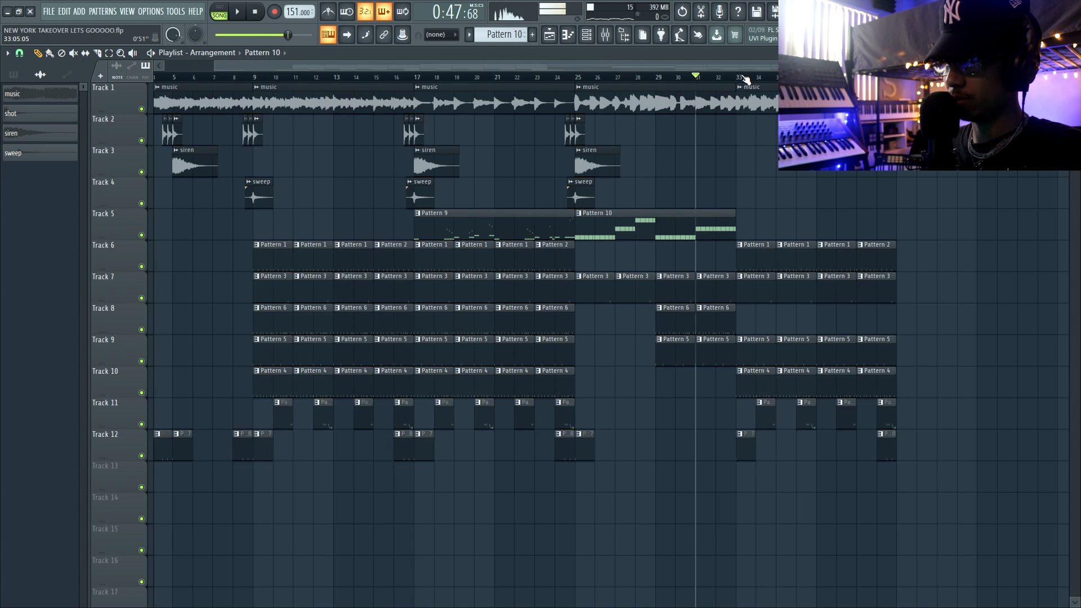
# Play the copied drum section from bar 33.
pyautogui.click(742, 77)
pyautogui.press('space')
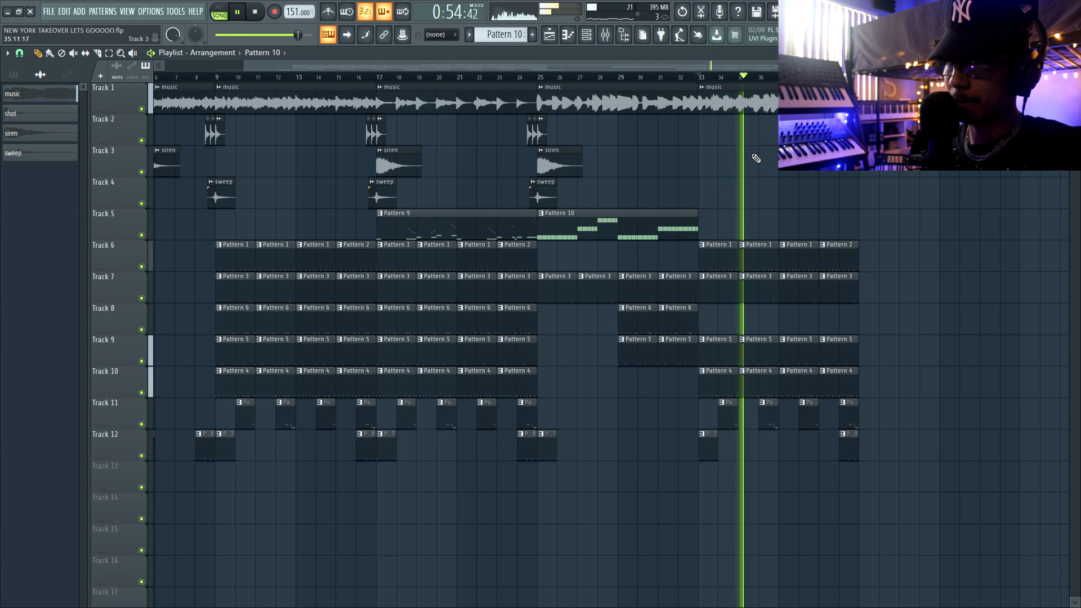
pyautogui.press('space')
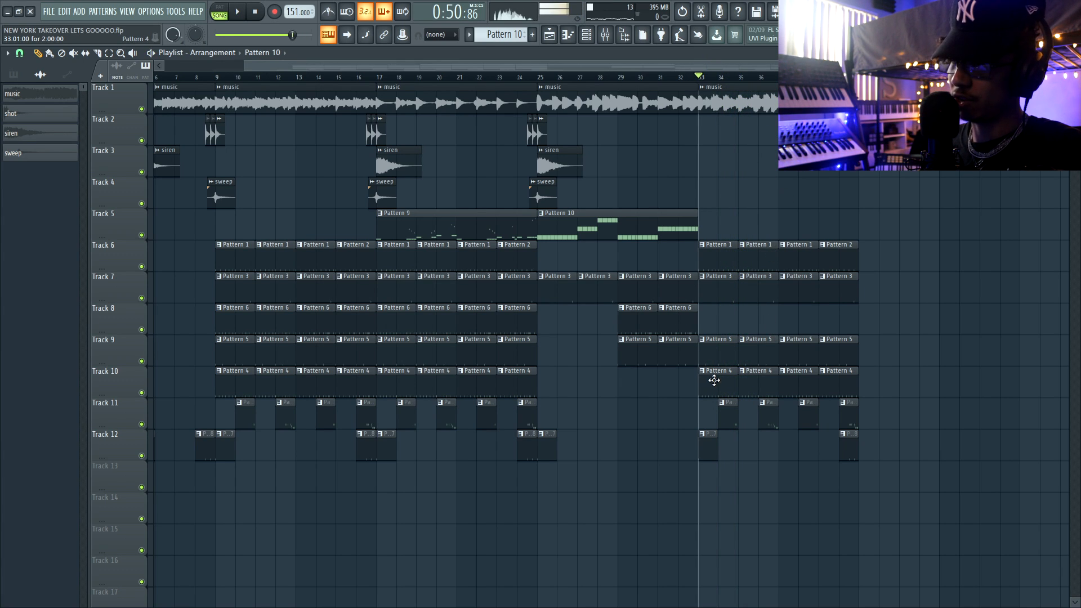
# Play the arrangement from bar 33 and check the clips on all tracks up to bar 41.
pyautogui.press('space')
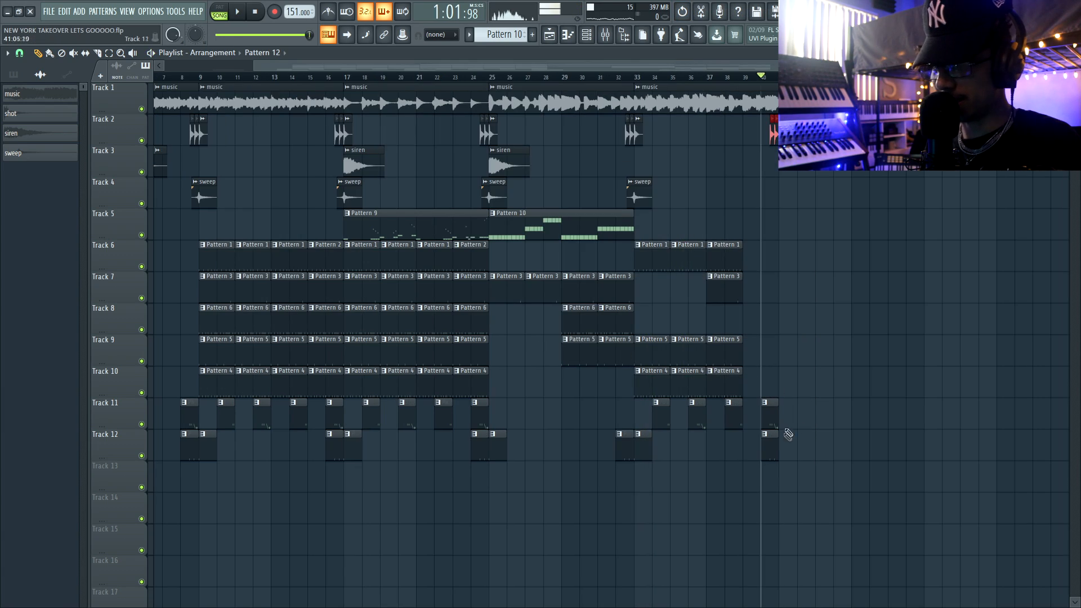
pyautogui.scroll(3, 790, 445)
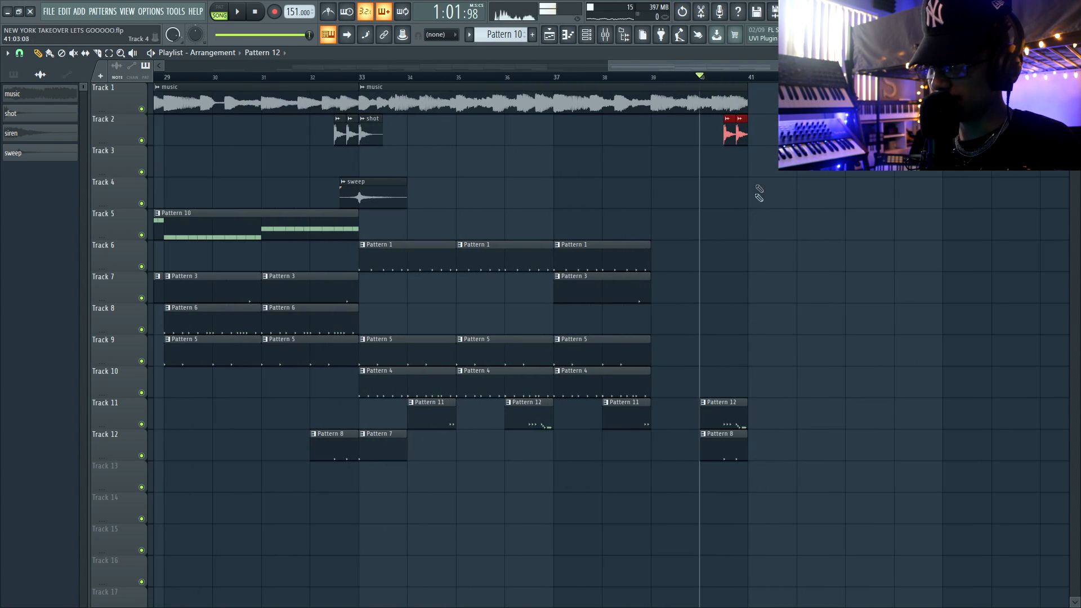
pyautogui.scroll(-3, 710, 400)
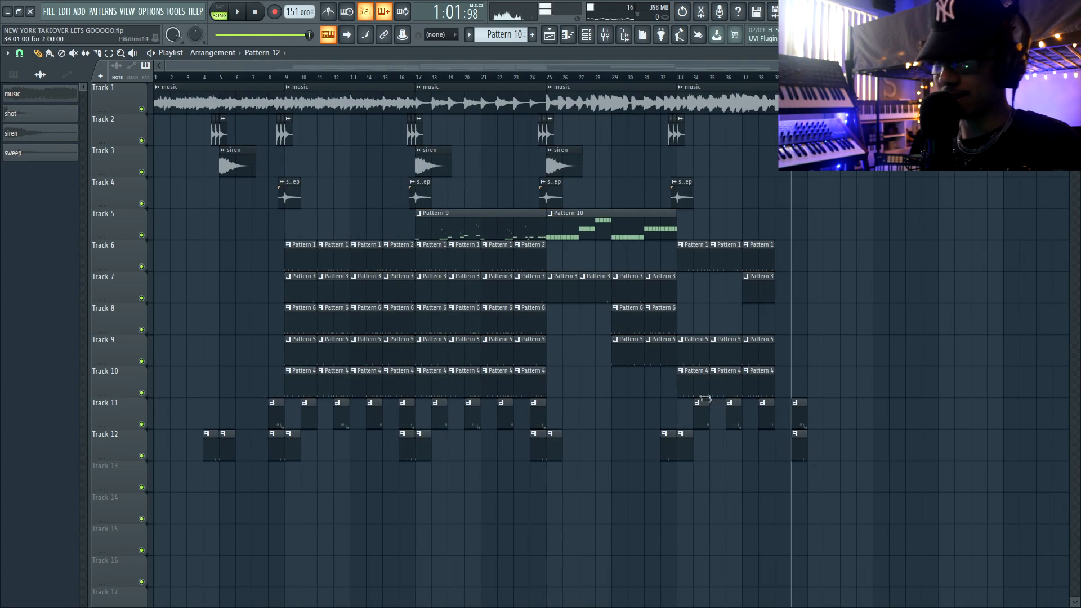
# Duplicate the clips of all tracks from bar 9 onward to start at bar 41, and play the transition into the copied section.
pyautogui.moveTo(901, 521); pyautogui.dragTo(287, 85)
pyautogui.hotkey('ctrl', 'b')
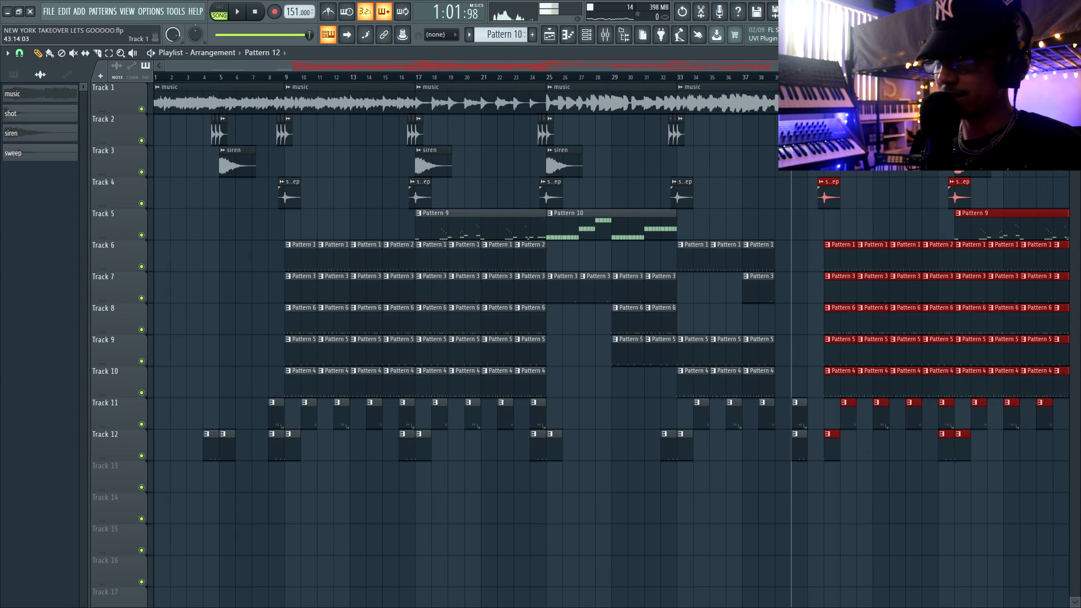
pyautogui.press('space')
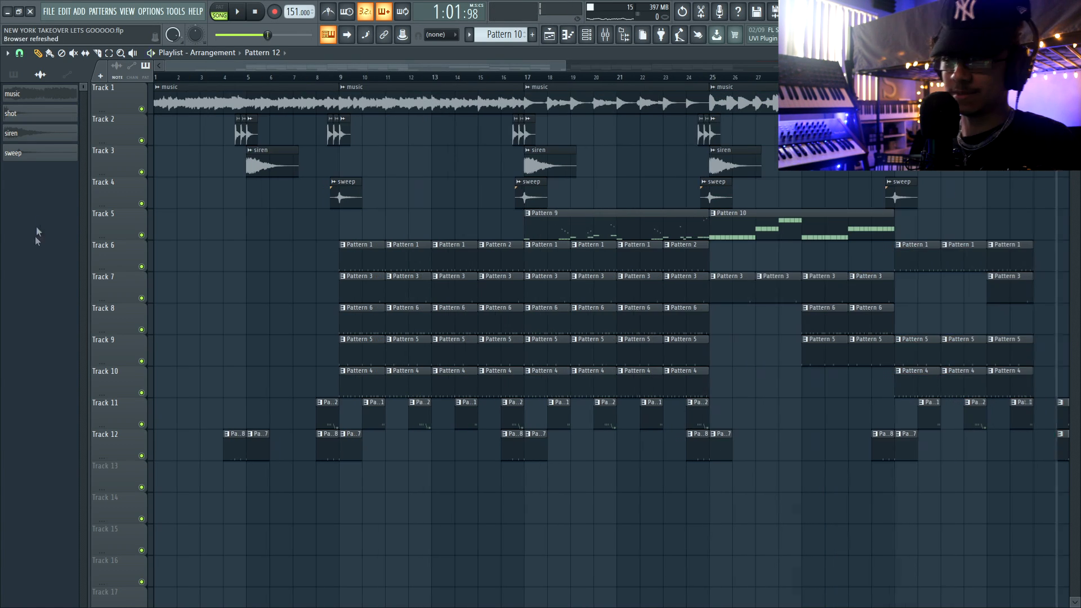
pyautogui.click(259, 13)
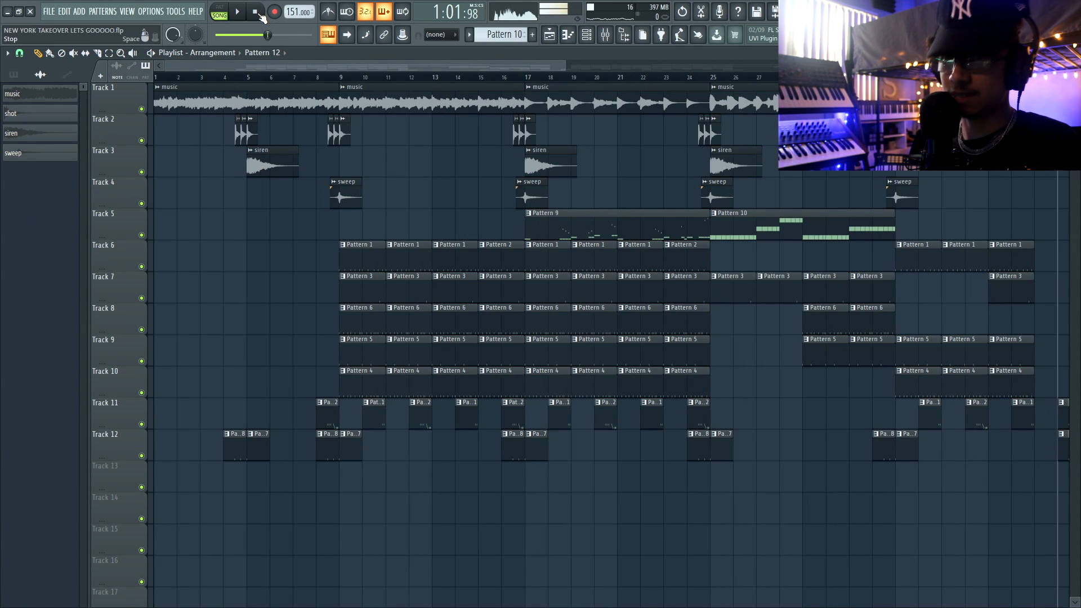